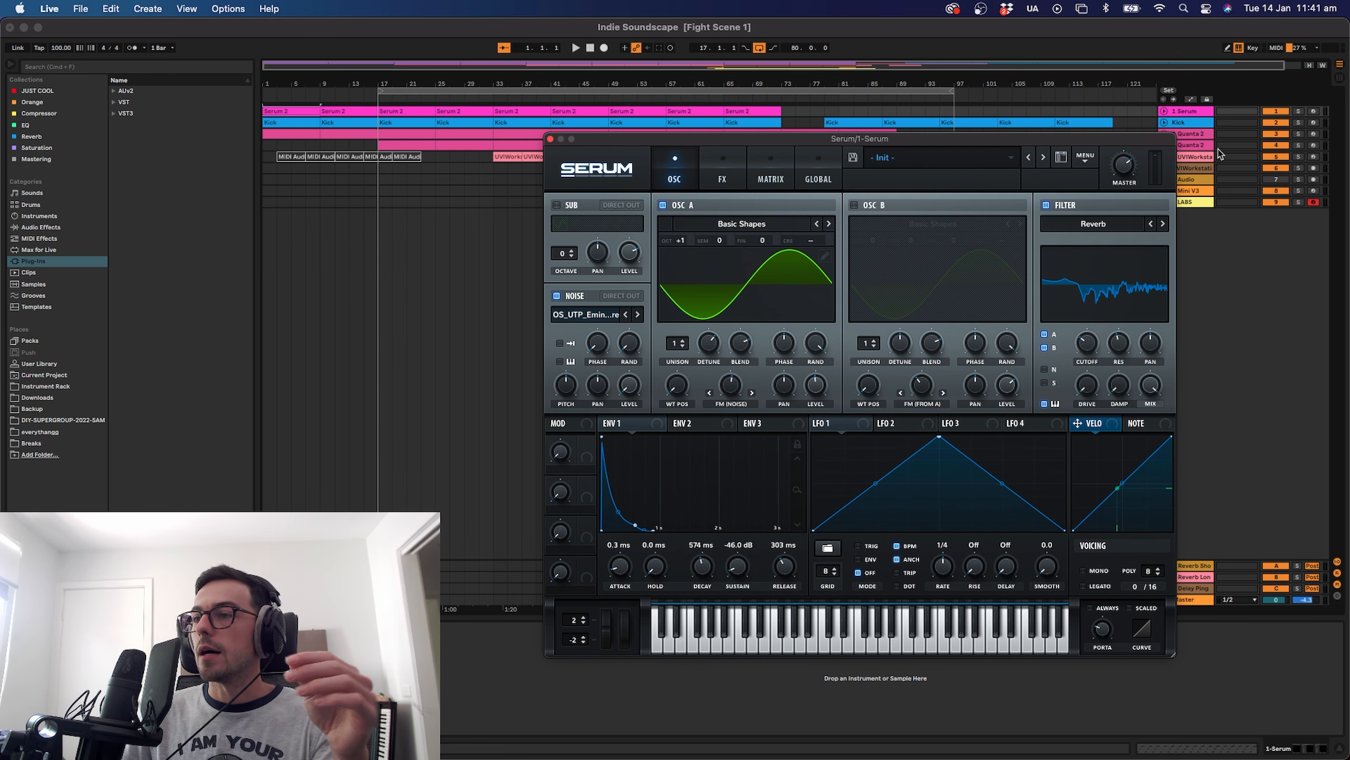
Solo the Serum track and audition it, viewing the synth's FX page before closing the plugin window and stopping playback.
left_click(1299, 114)
left_click(1299, 113)
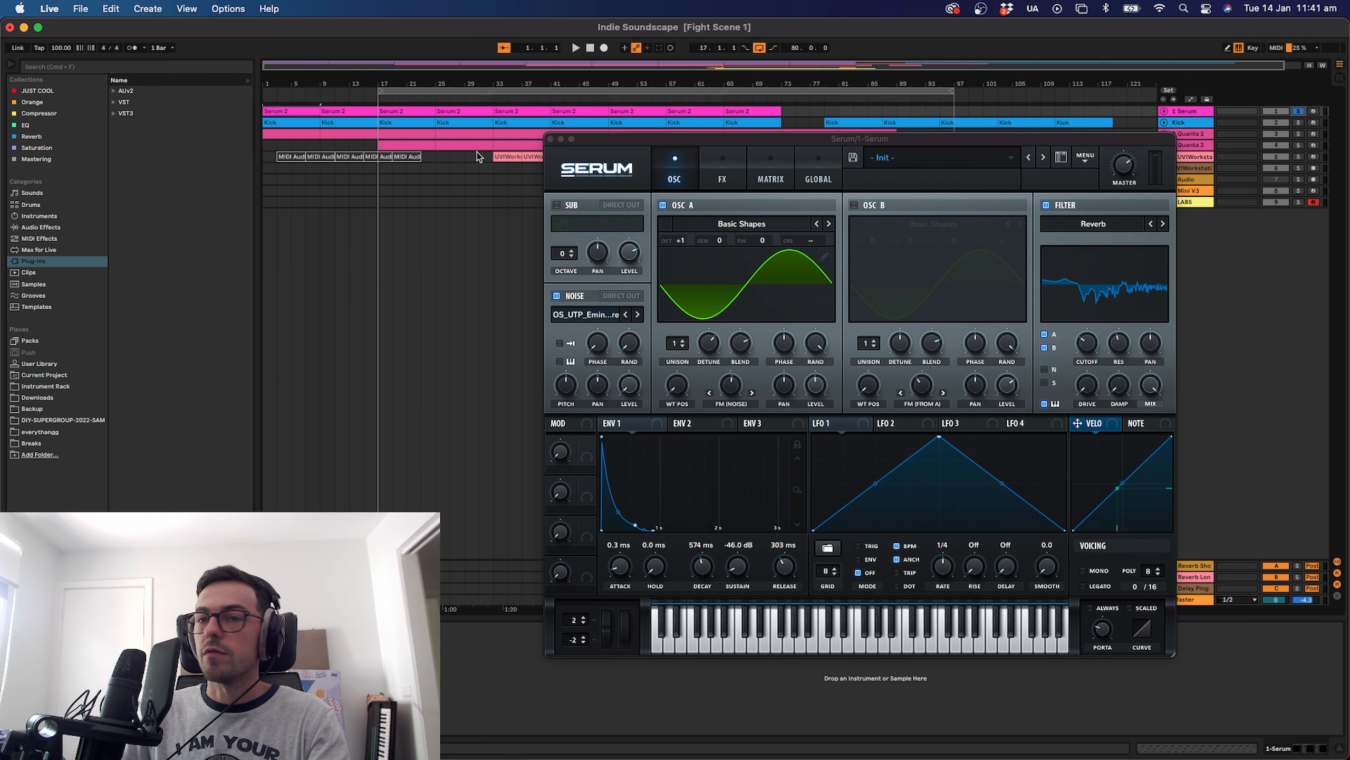
key("space")
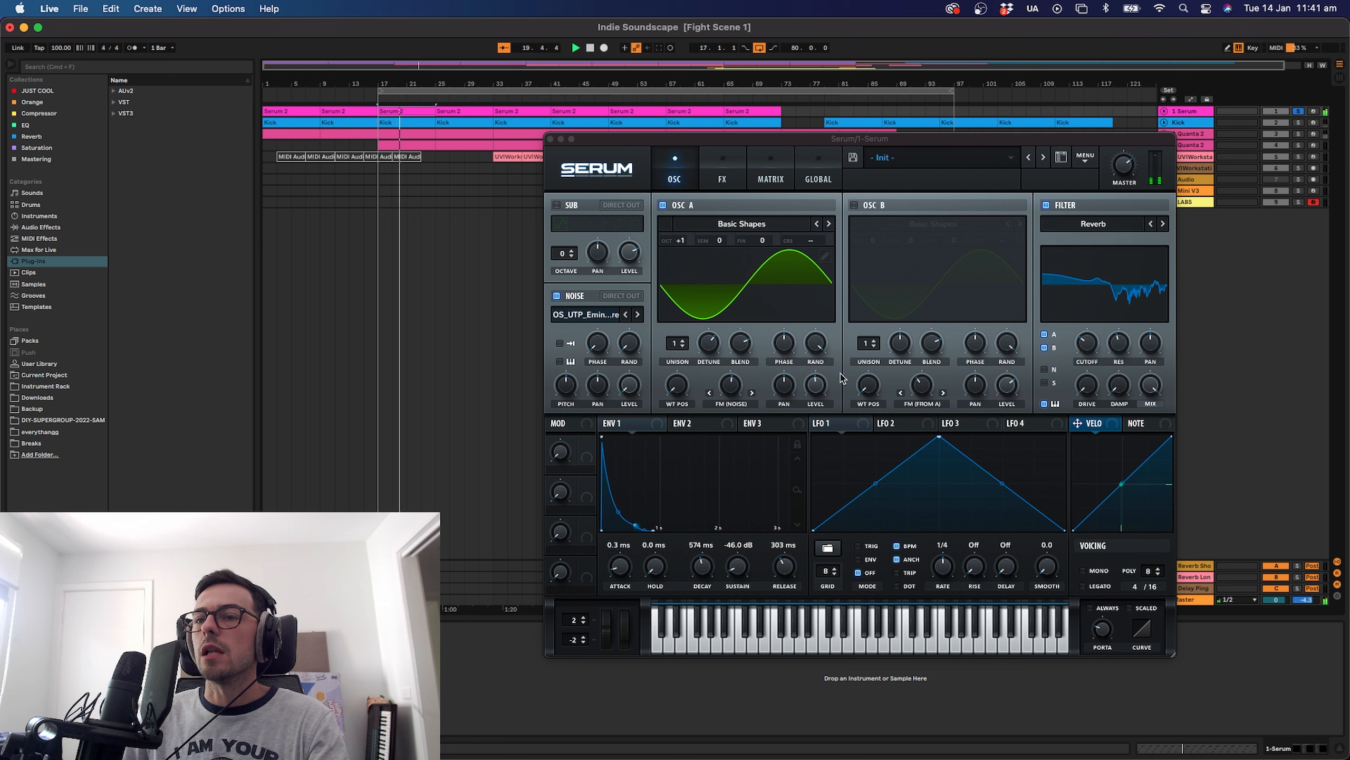
left_click(722, 173)
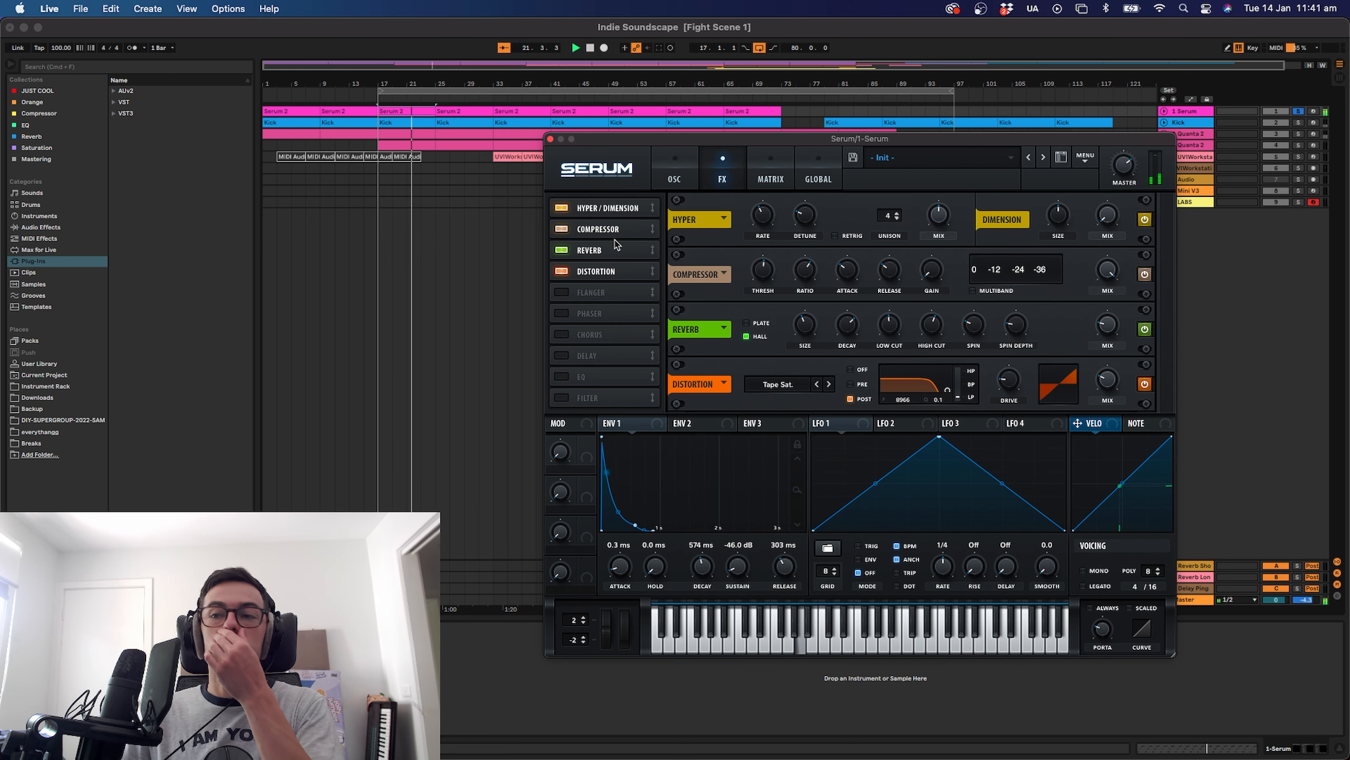
left_click(550, 139)
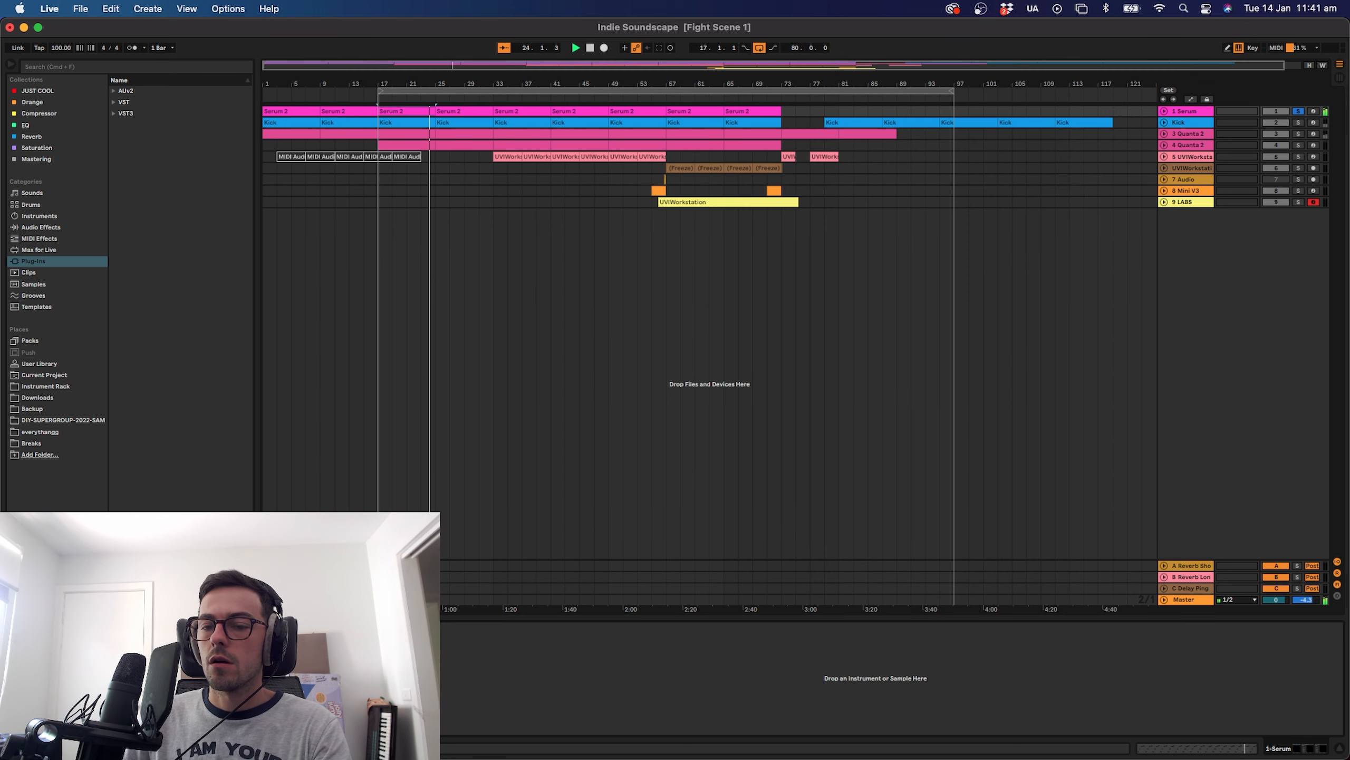
key("space")
Unfold the Kick track and show its automation lane in the arrangement.
left_click(1208, 125)
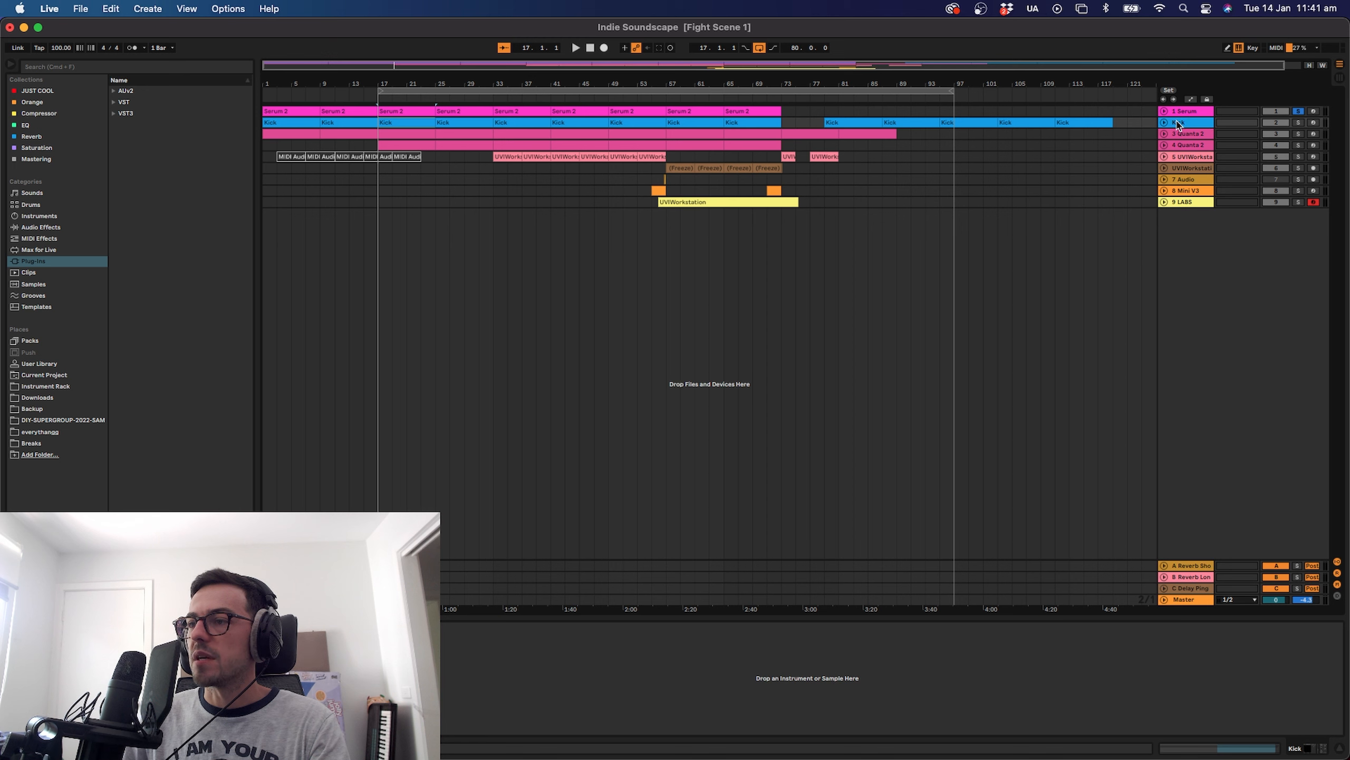
left_click(1165, 123)
left_click(341, 132)
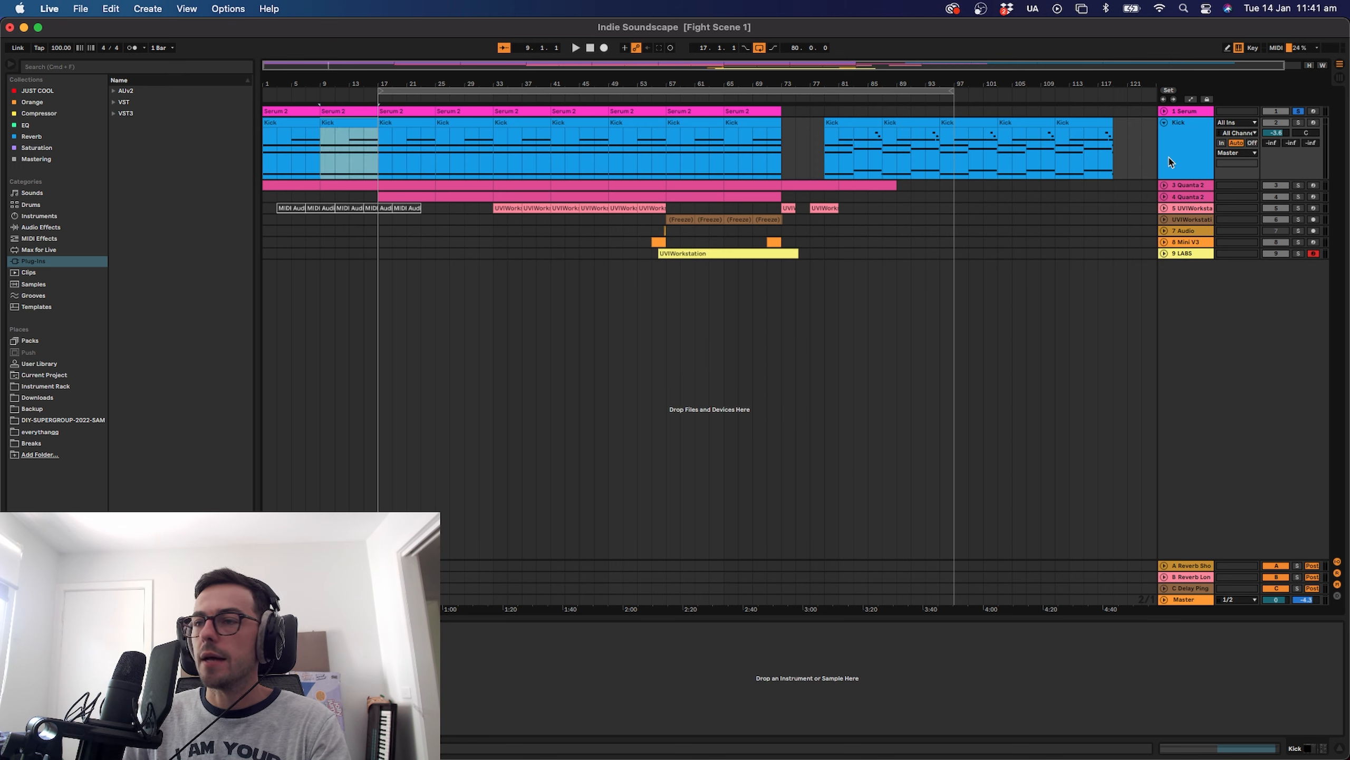
left_click(1199, 126)
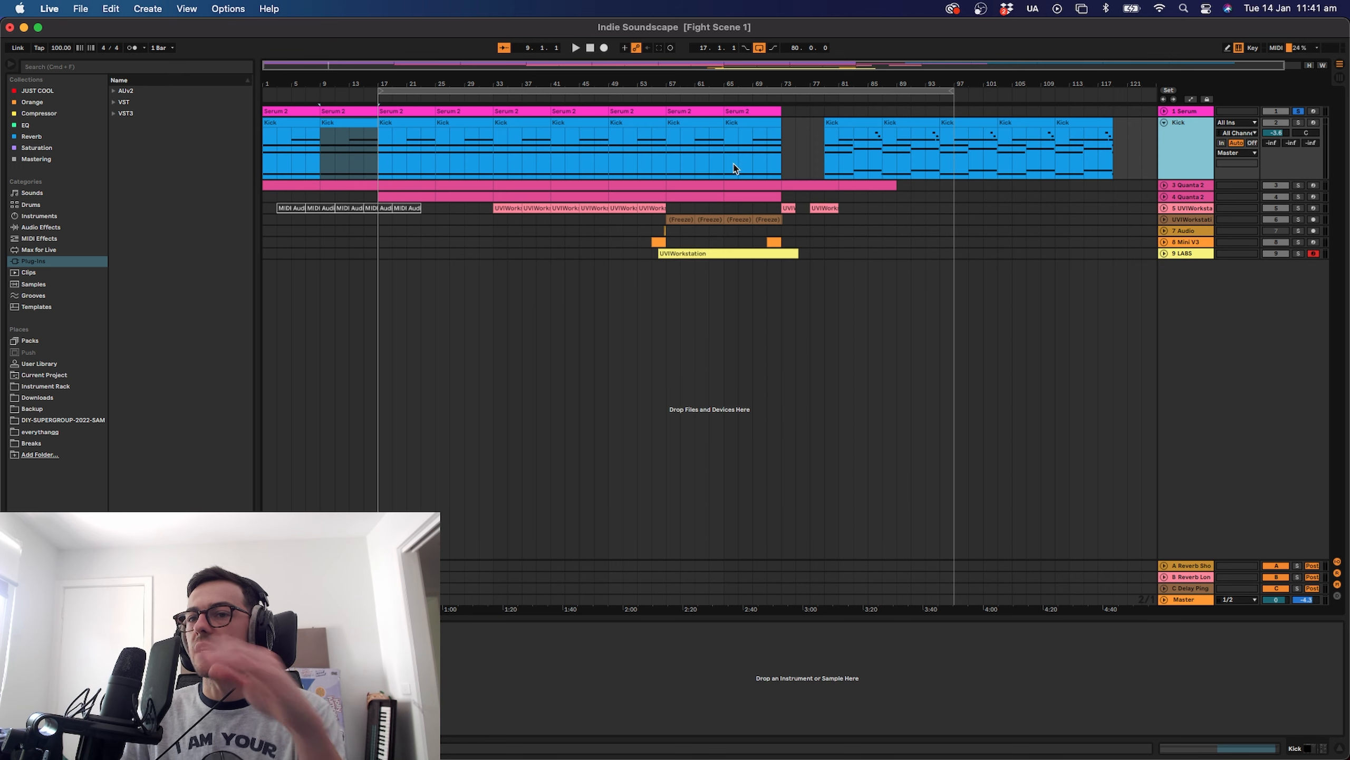
left_click(1192, 100)
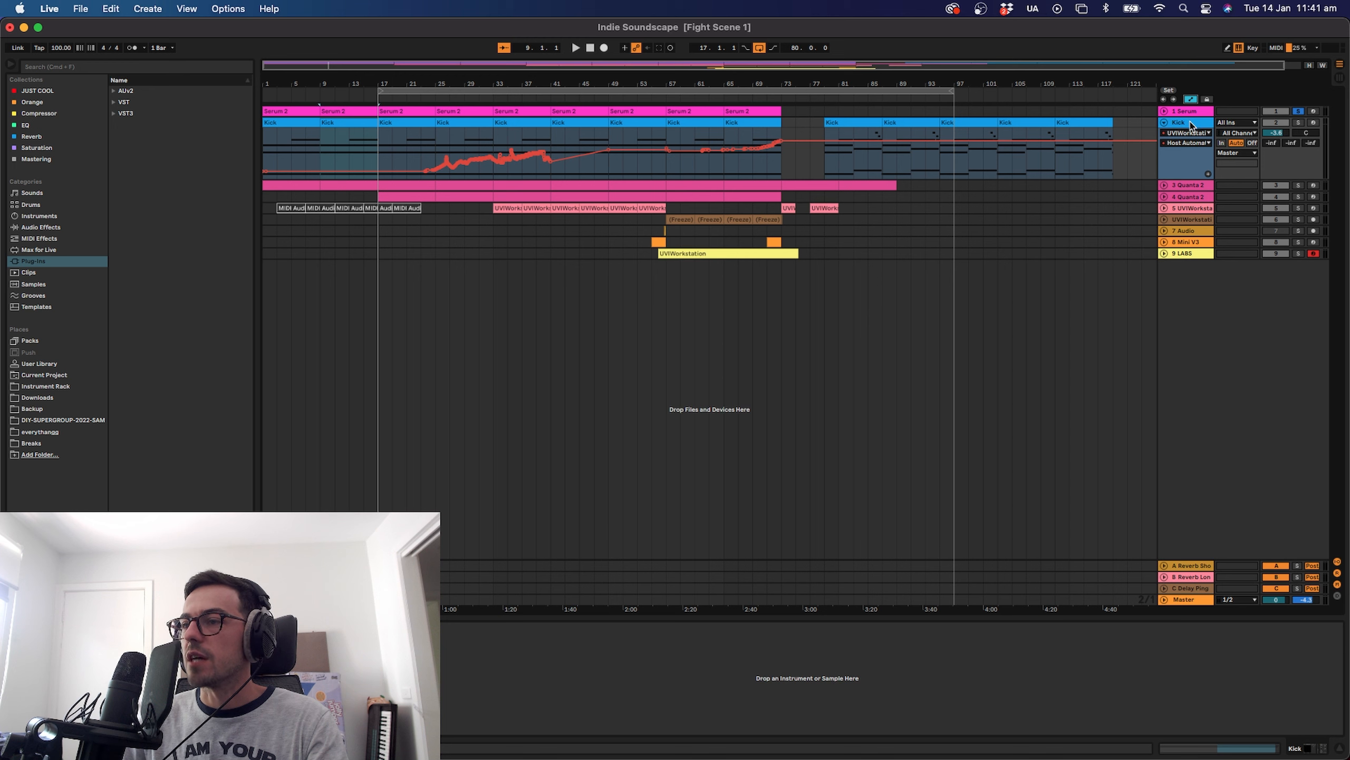
Solo the Kick track alongside Serum and play the arrangement from bar 1.
left_click(306, 132)
key("space")
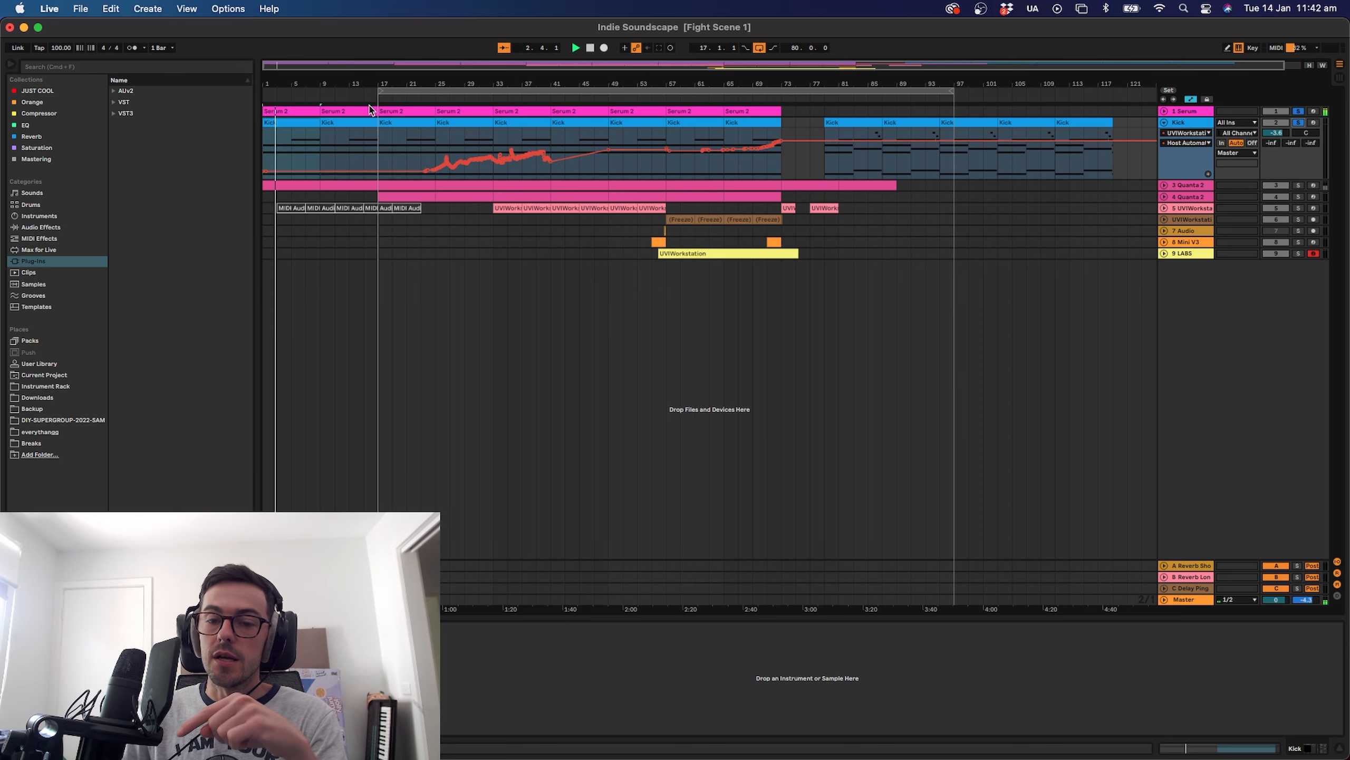
left_click(1182, 595)
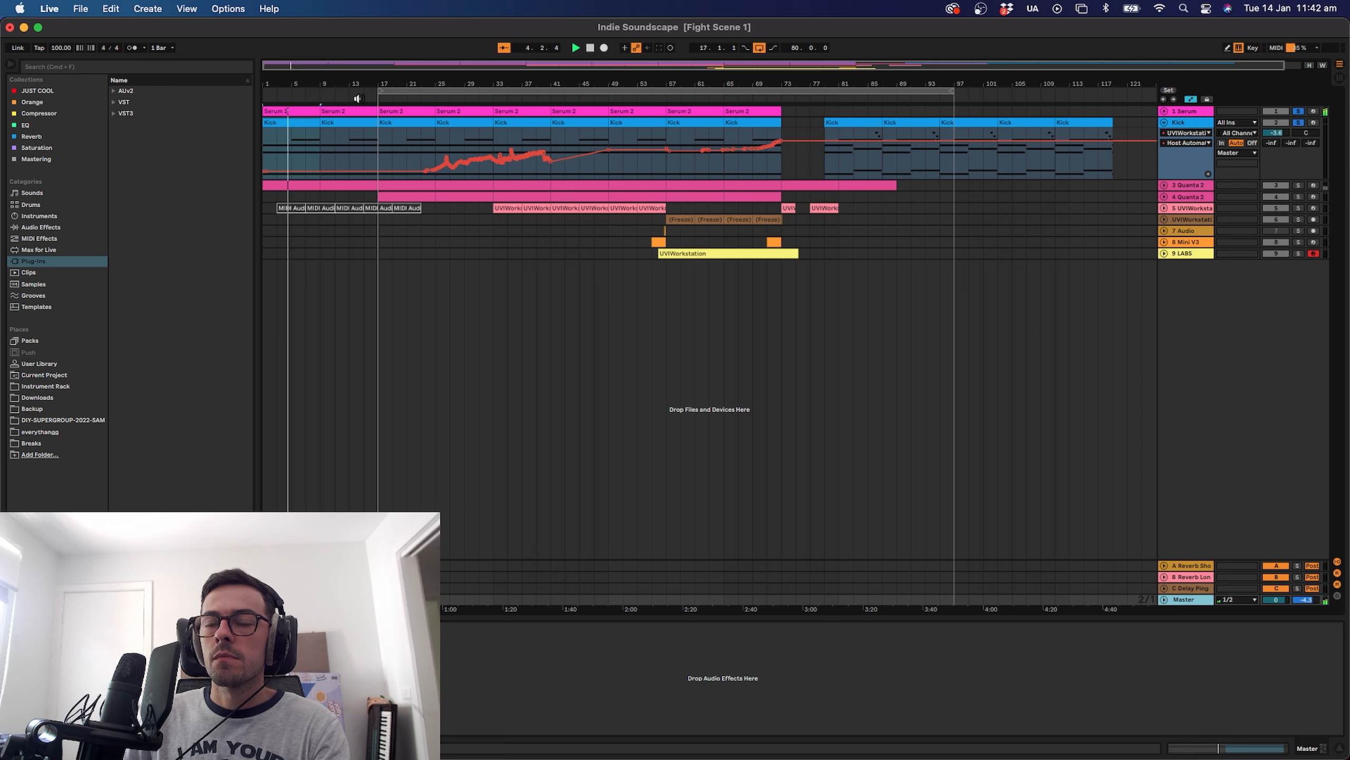
left_click(392, 97)
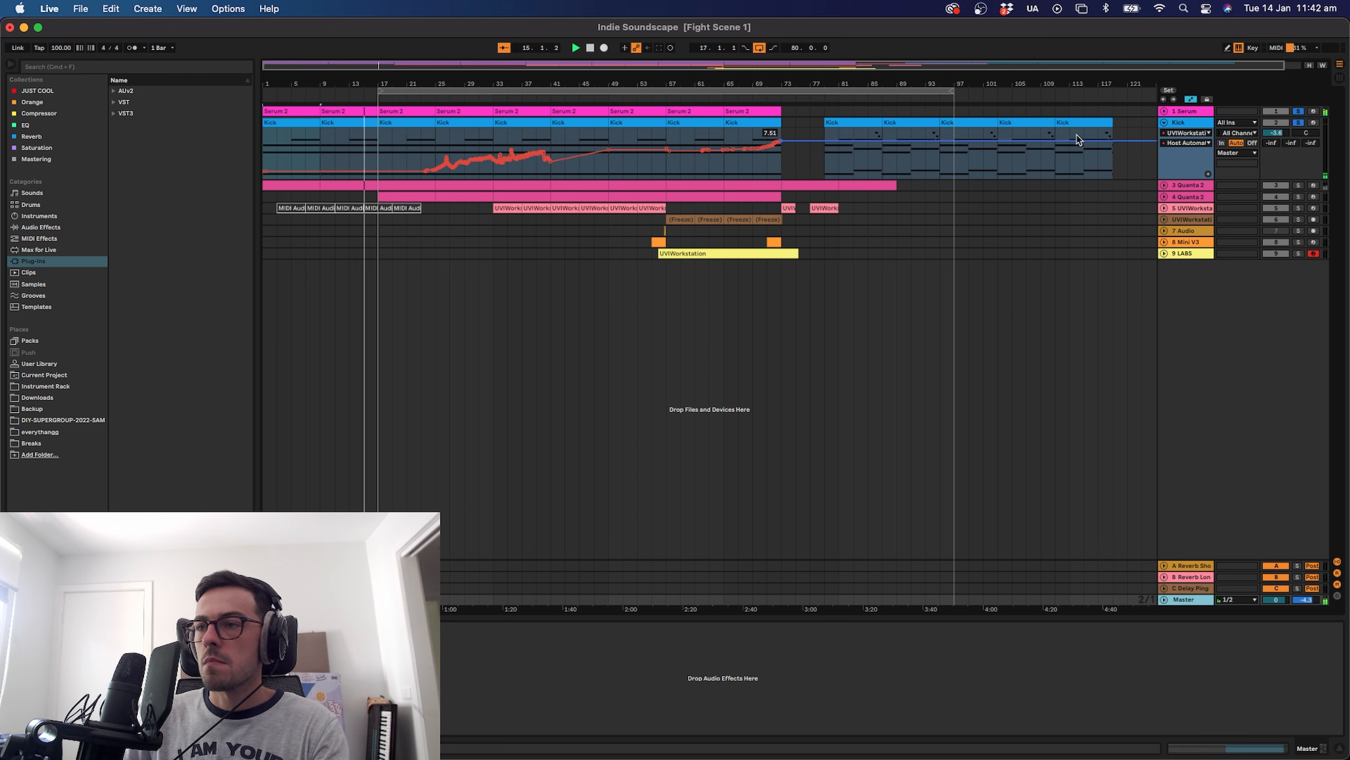
Display the Utility Gain automation in the Kick track's lane.
left_click(1186, 142)
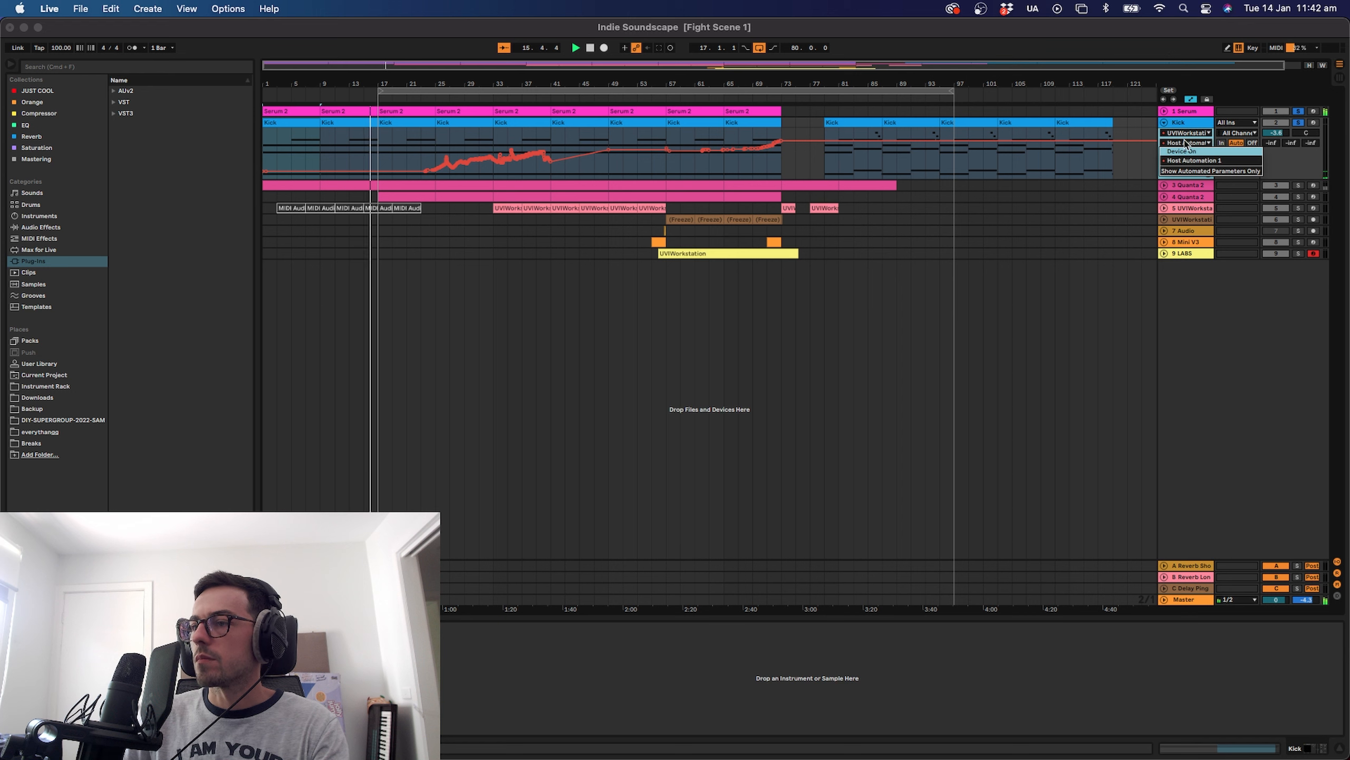
left_click(1187, 140)
left_click(1189, 133)
left_click(1182, 169)
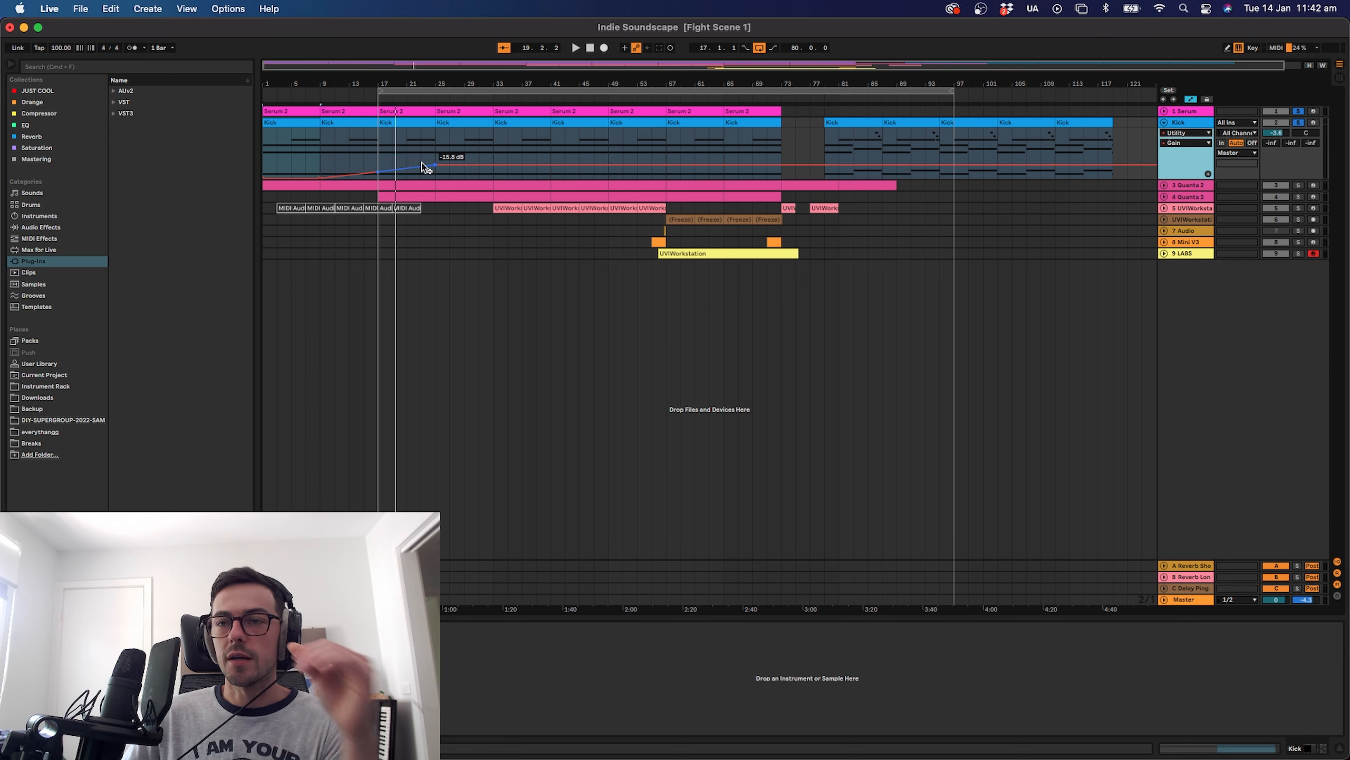
Inspect the Kick track's gain rise between bars 17 and 25, and play the arrangement from bar 23.
left_click(386, 147)
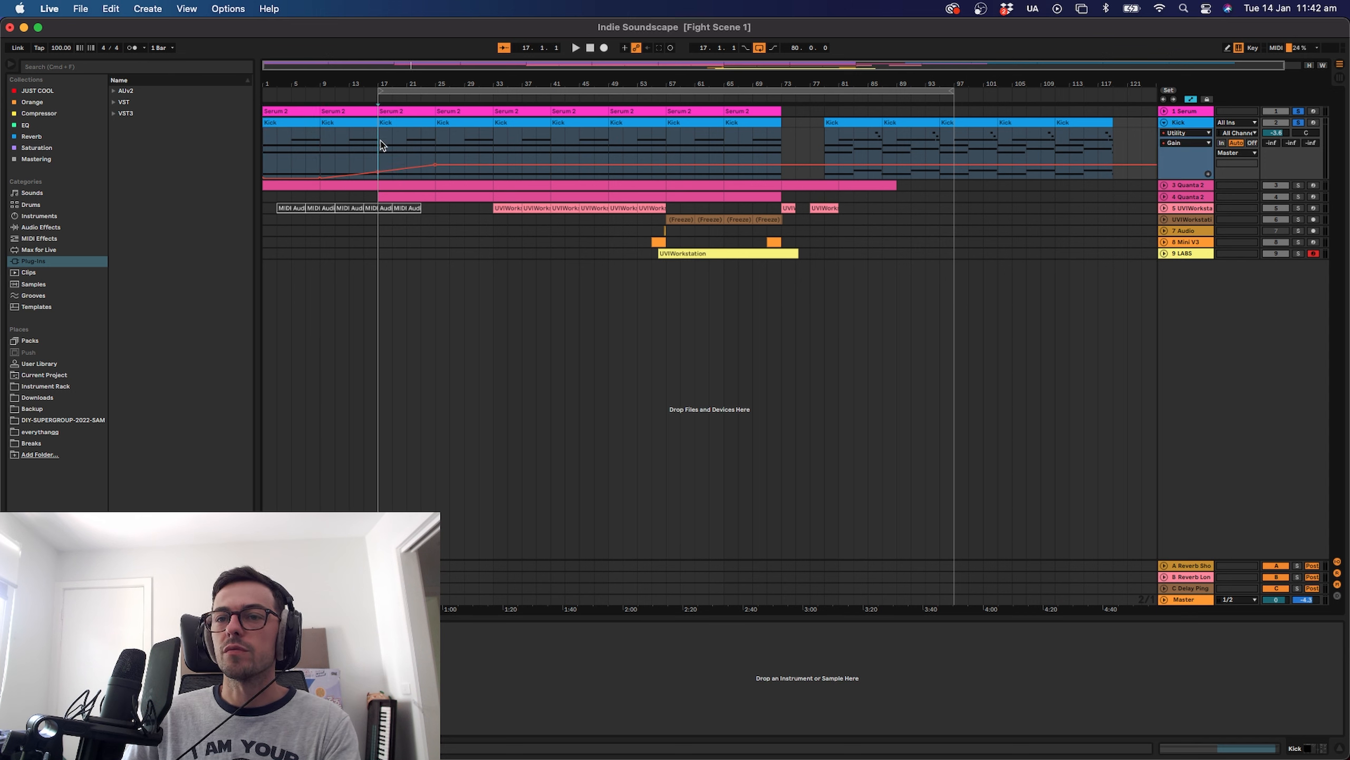
left_click_drag(382, 145, 404, 145)
left_click(435, 140)
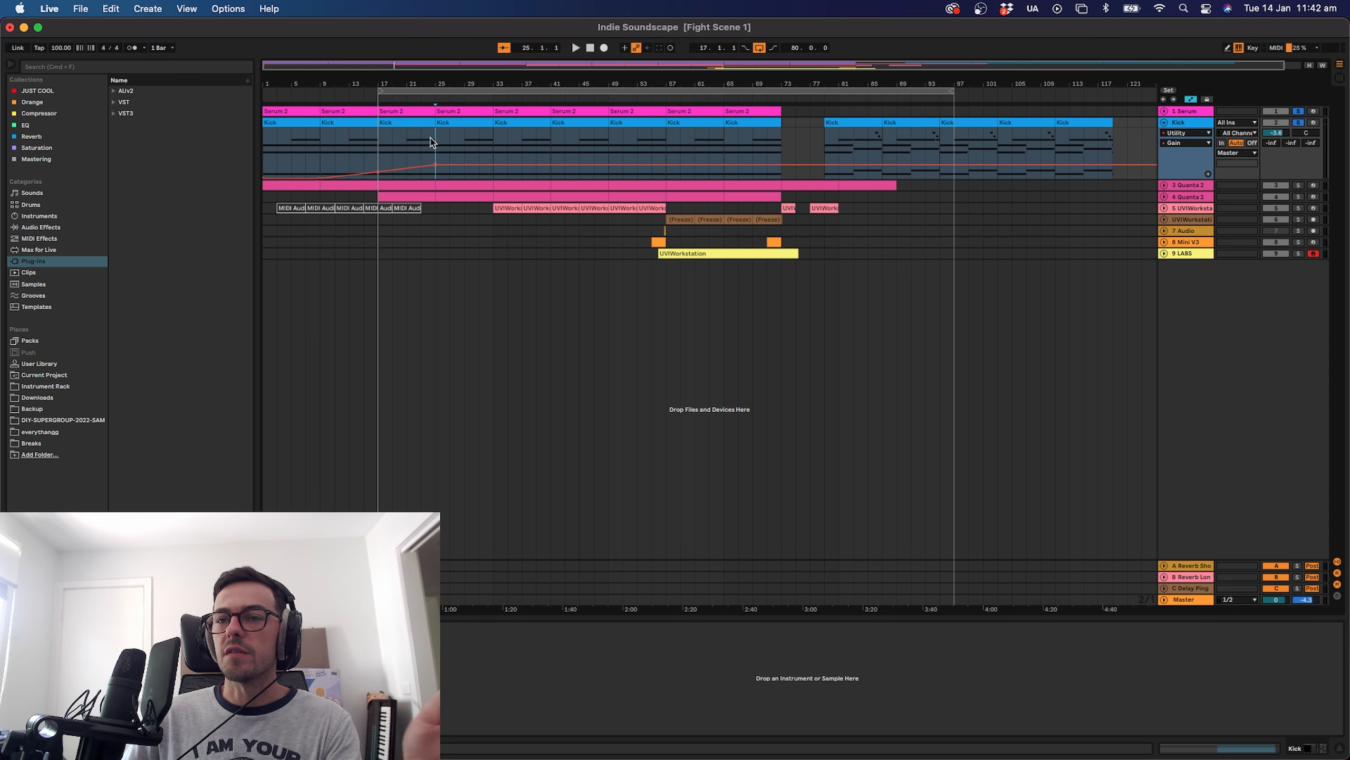
left_click_drag(392, 152, 419, 145)
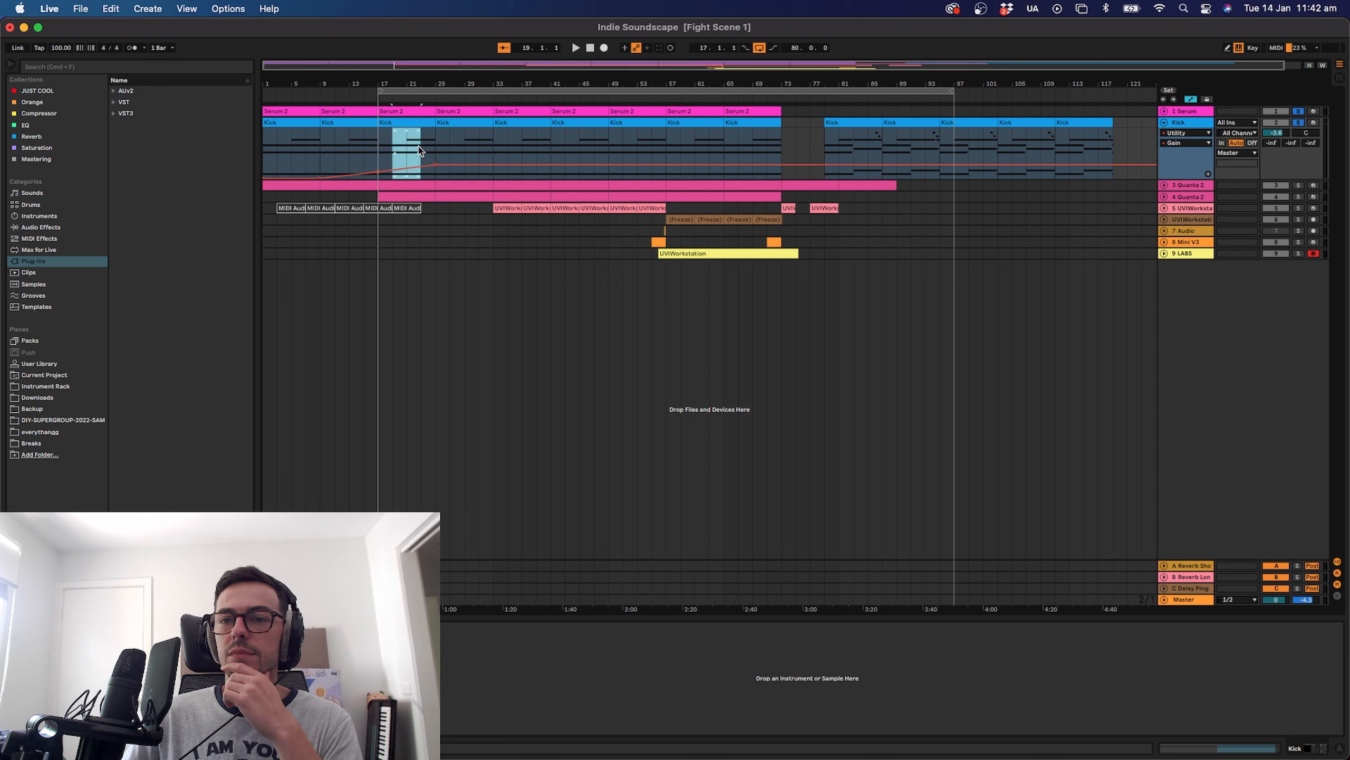
left_click(419, 146)
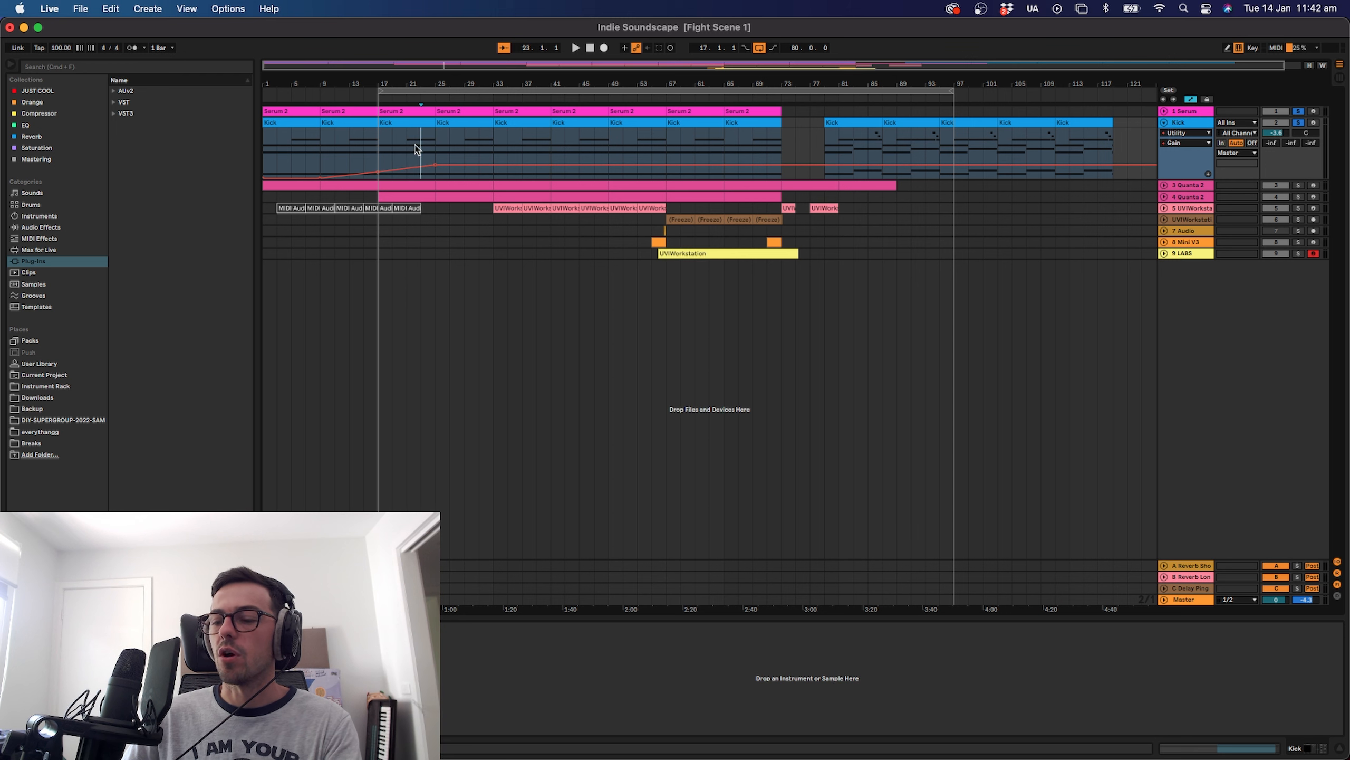
key("space")
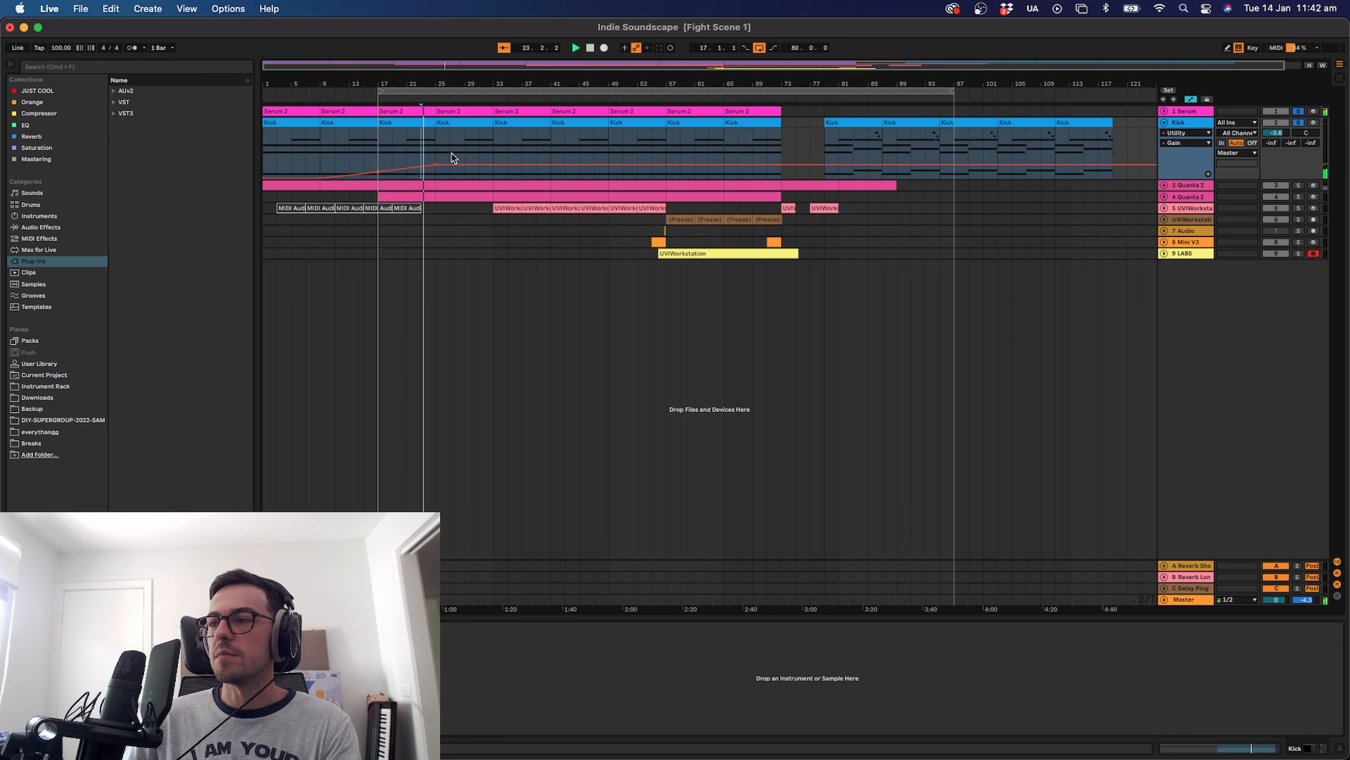
Switch the Kick track's automation lane back to the UVIWorkstation Host Automation parameter.
left_click(1181, 142)
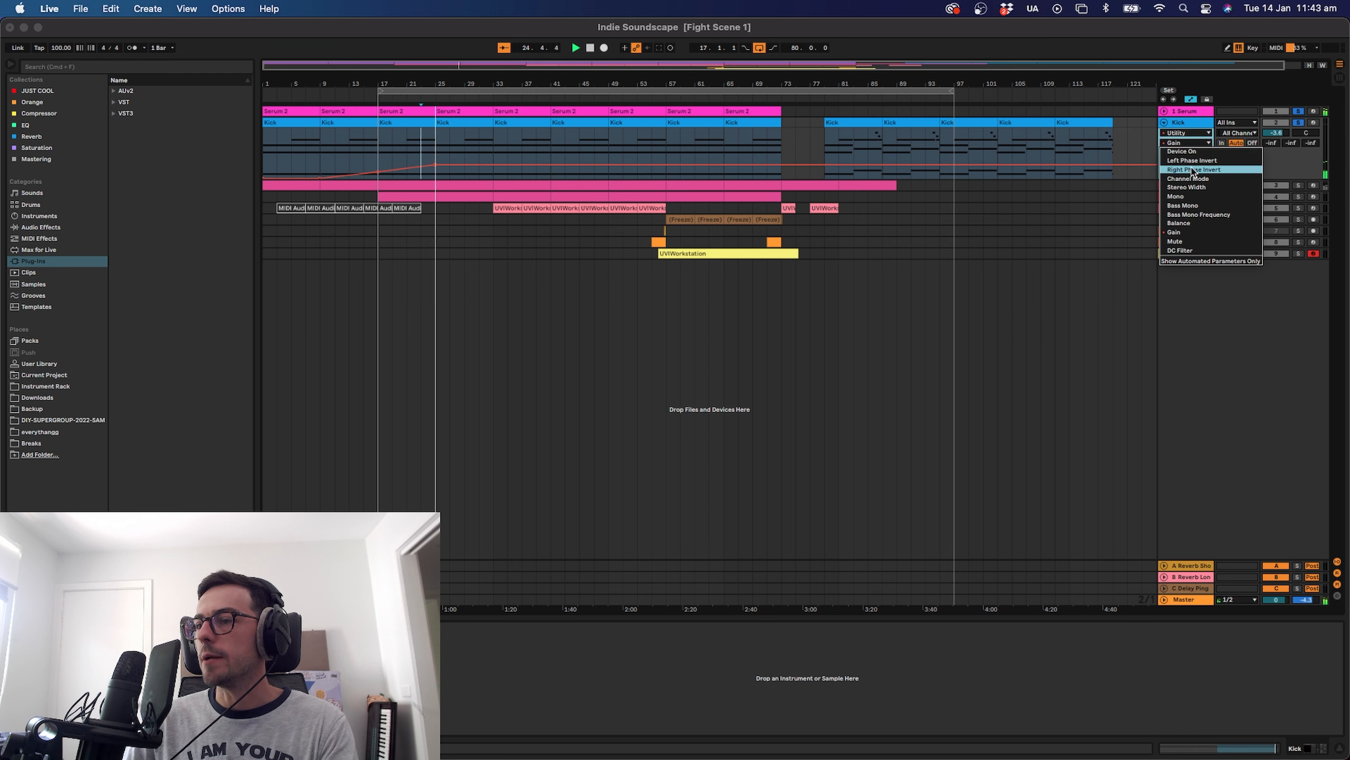
left_click(1184, 145)
left_click(1186, 133)
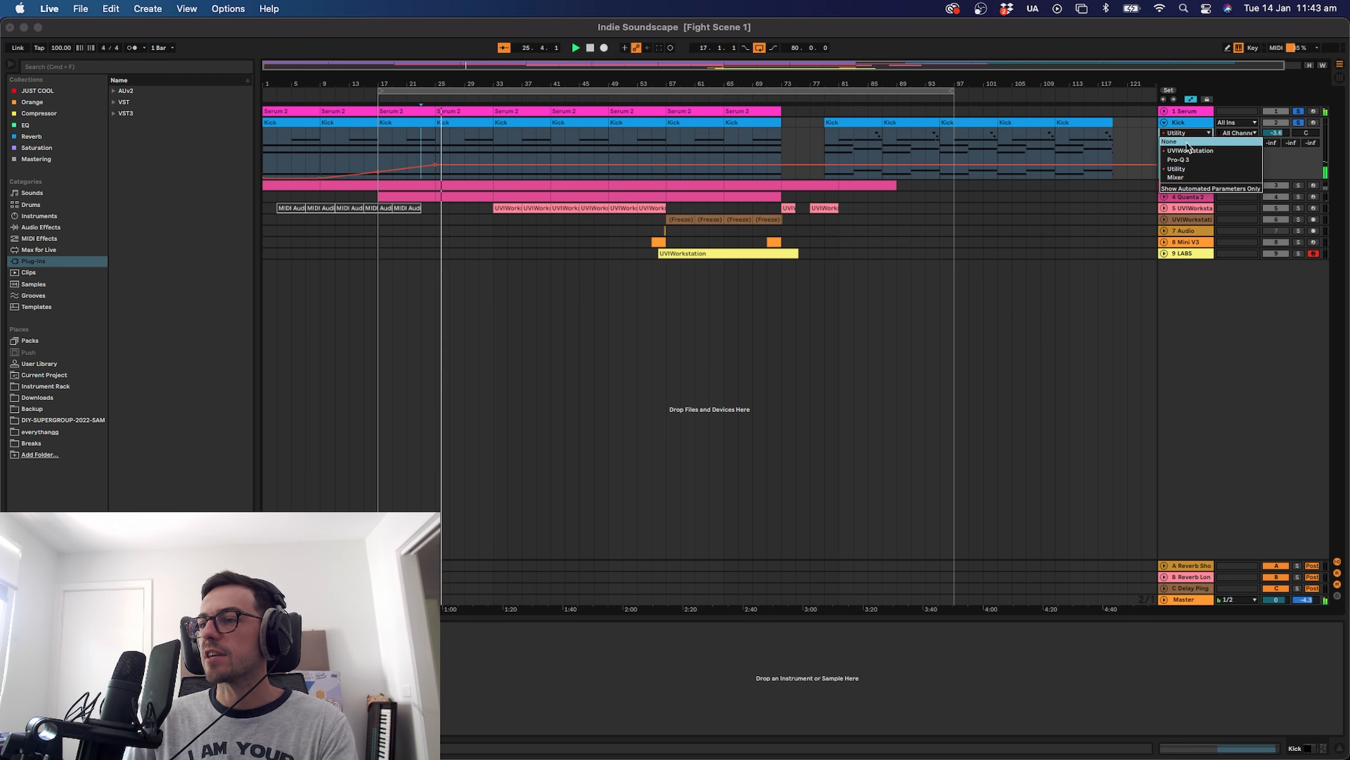
left_click(1187, 142)
left_click(1185, 123)
left_click(1186, 133)
left_click(1188, 153)
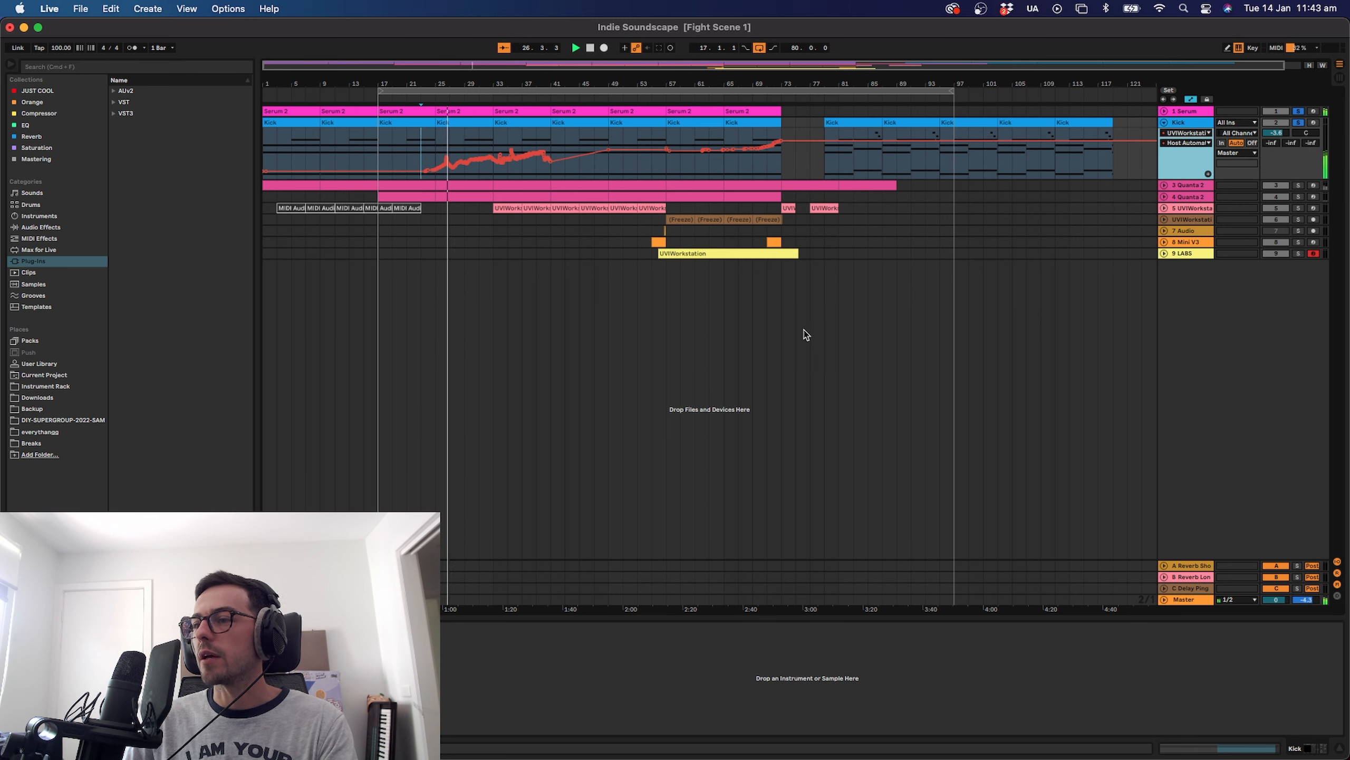
Show the Kick track's UVIWorkstation window below the tracks and inspect its filter cutoff and resonance knobs.
key("super+alt+p")
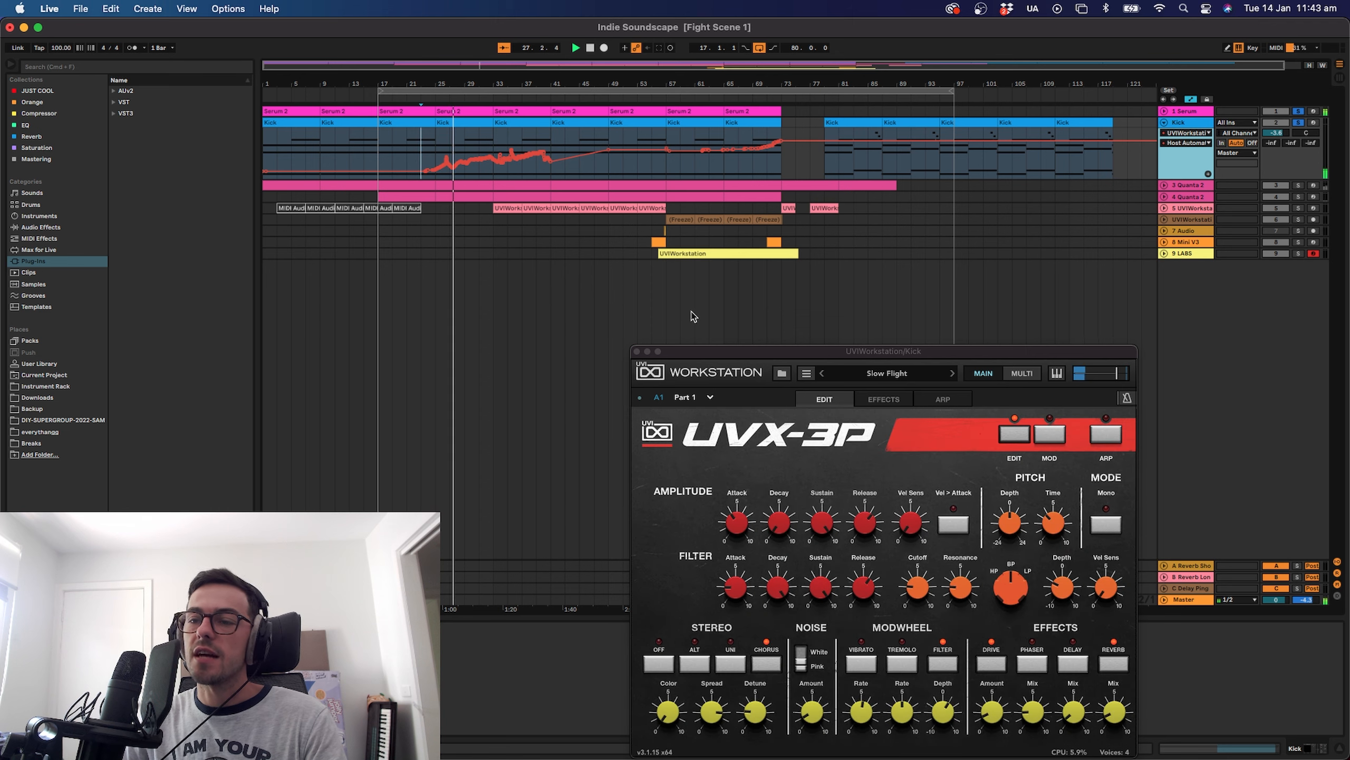
left_click_drag(732, 353, 557, 322)
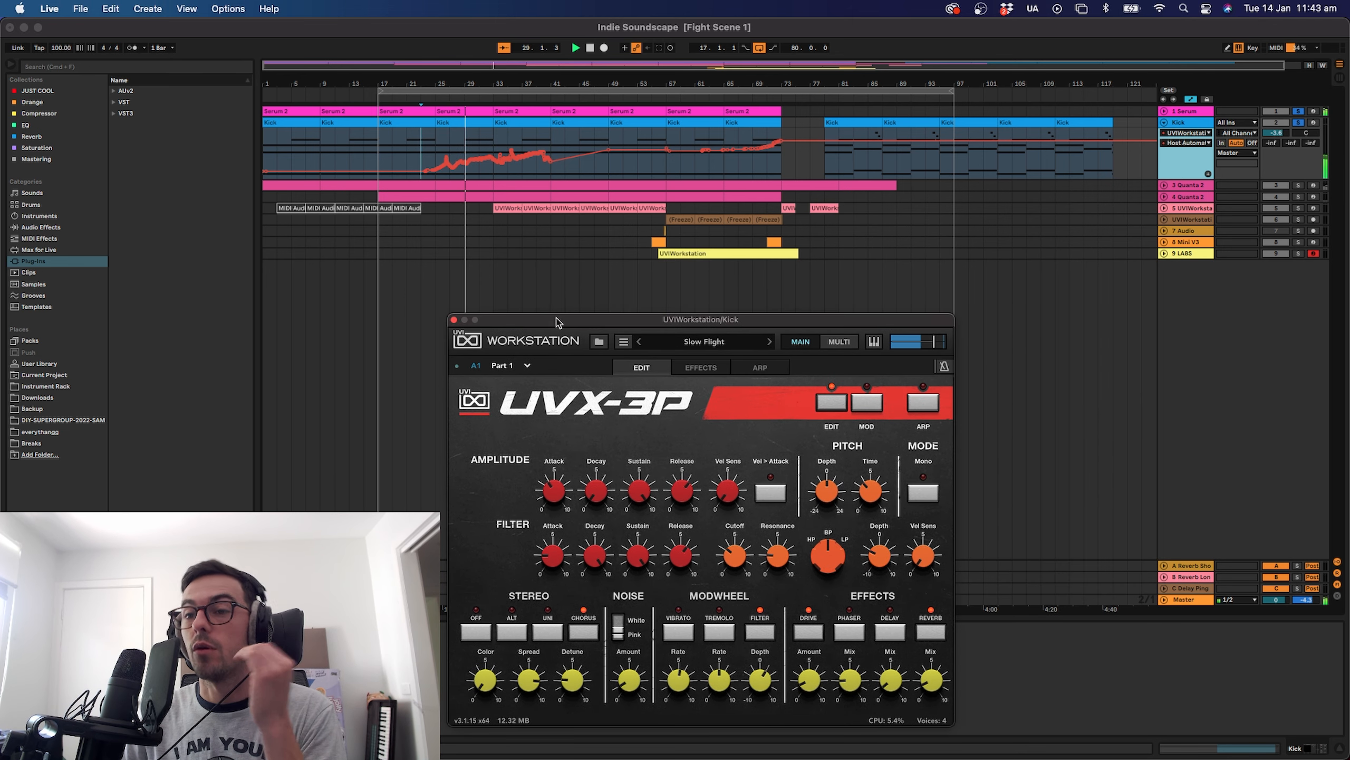
left_click_drag(559, 321, 636, 302)
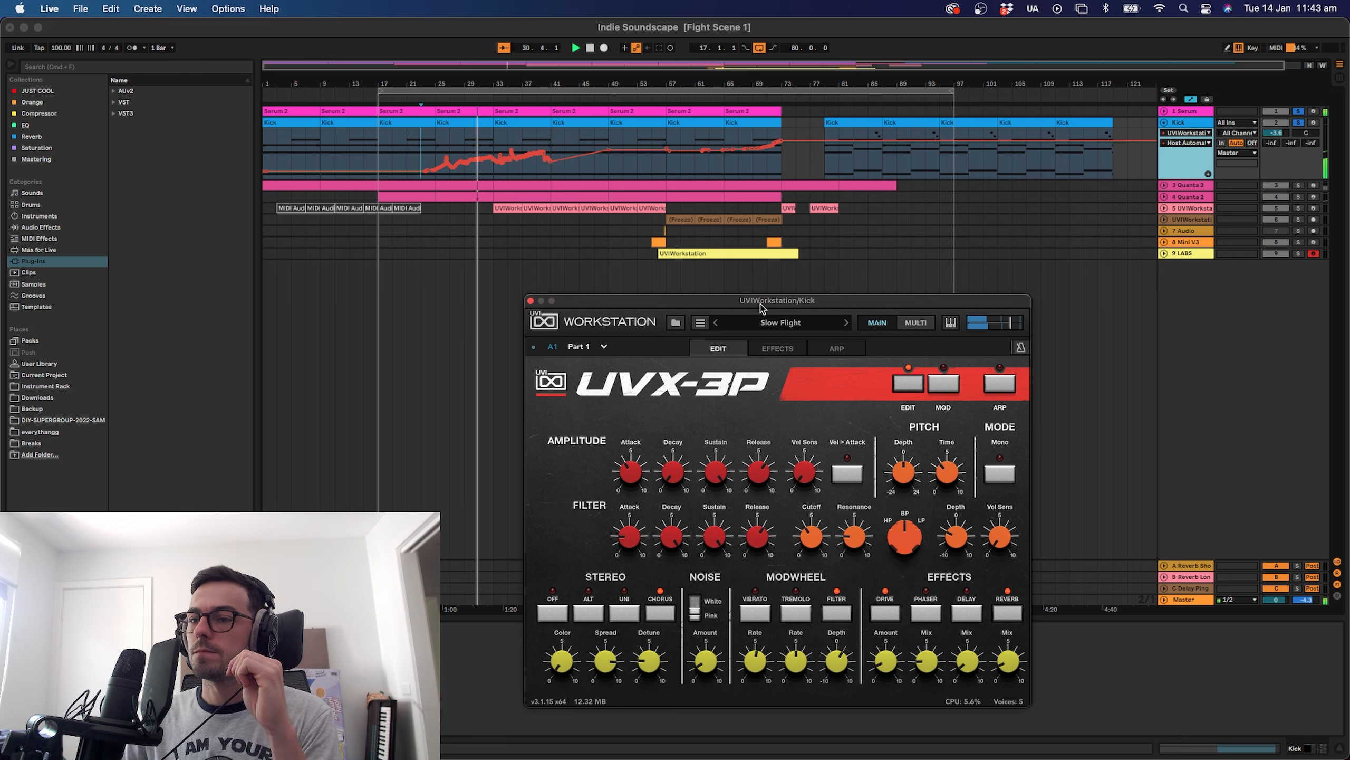
mouse_move(808, 540)
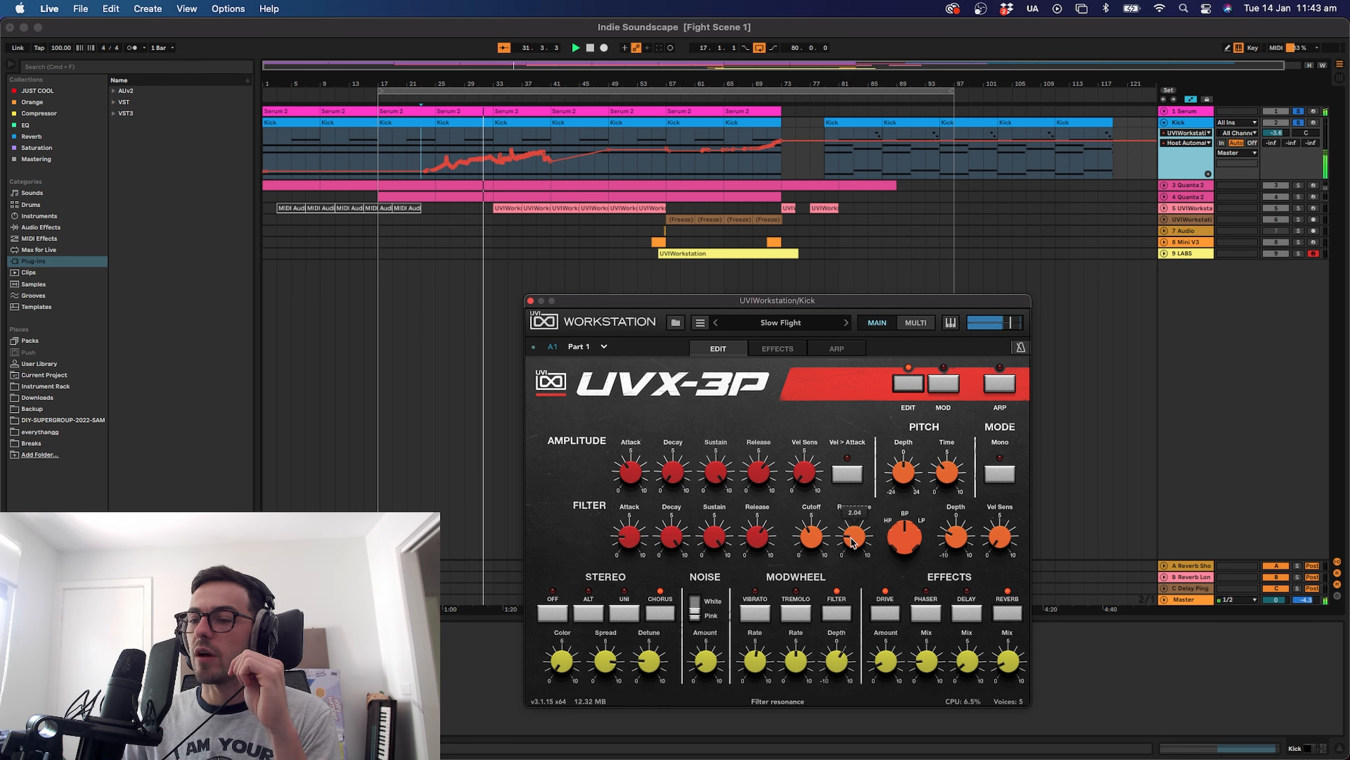
mouse_move(854, 543)
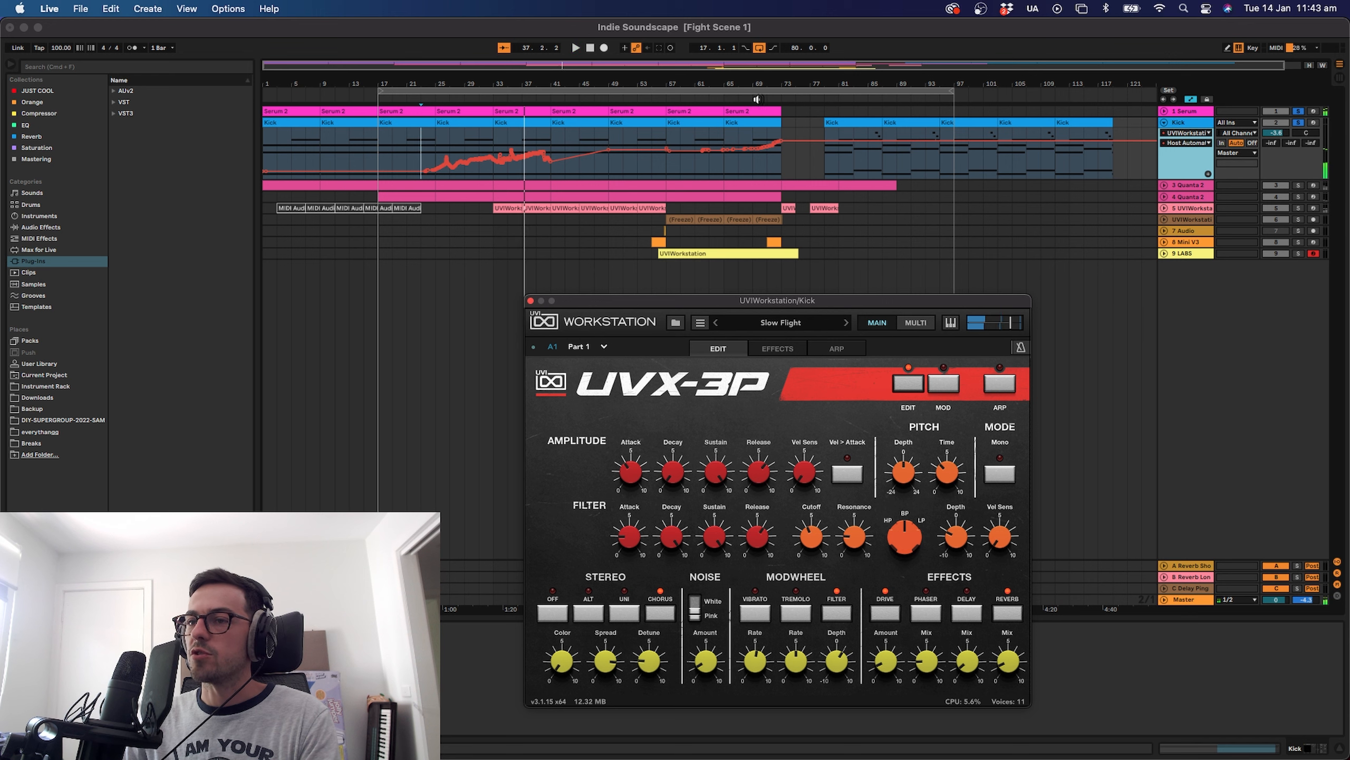
Examine the Kick track's Host Automation curve from bar 25 to its final rise near bar 73.
left_click(759, 110)
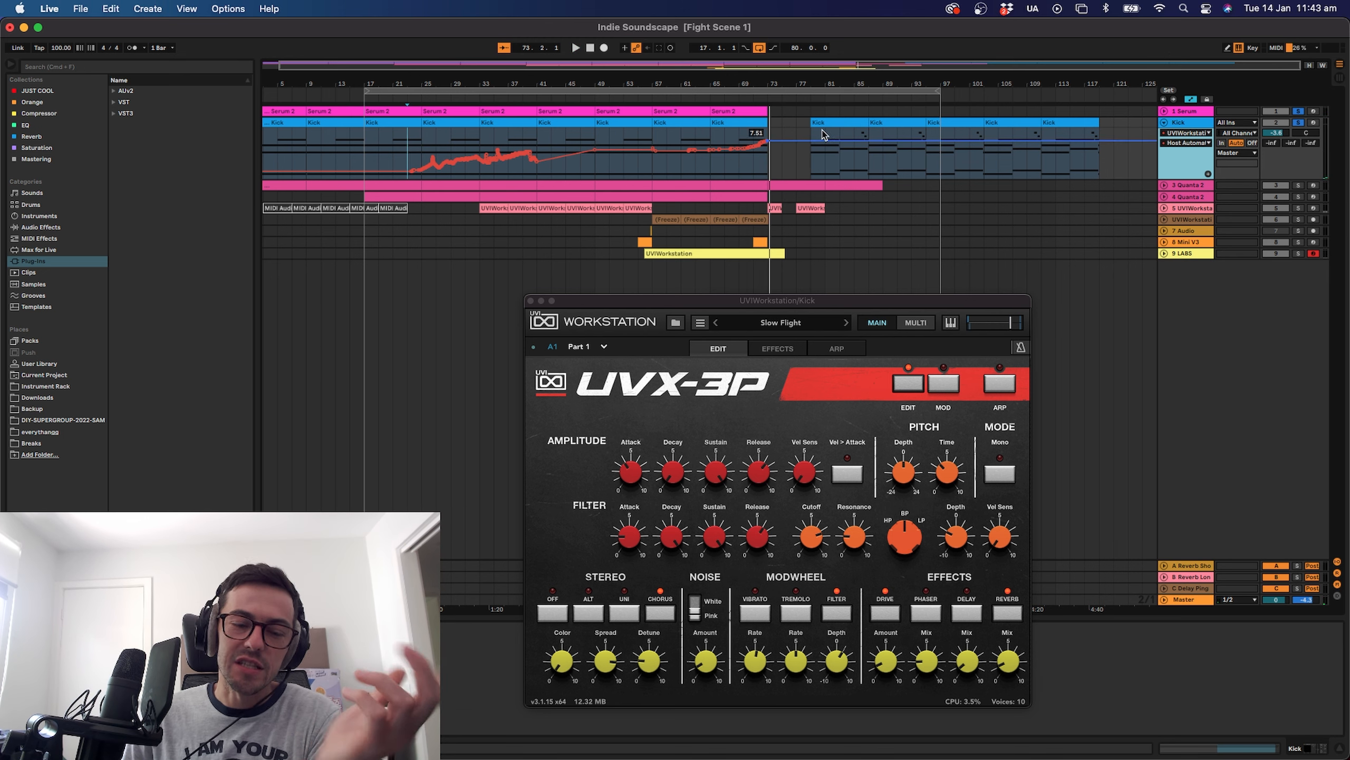
left_click_drag(474, 122, 424, 128)
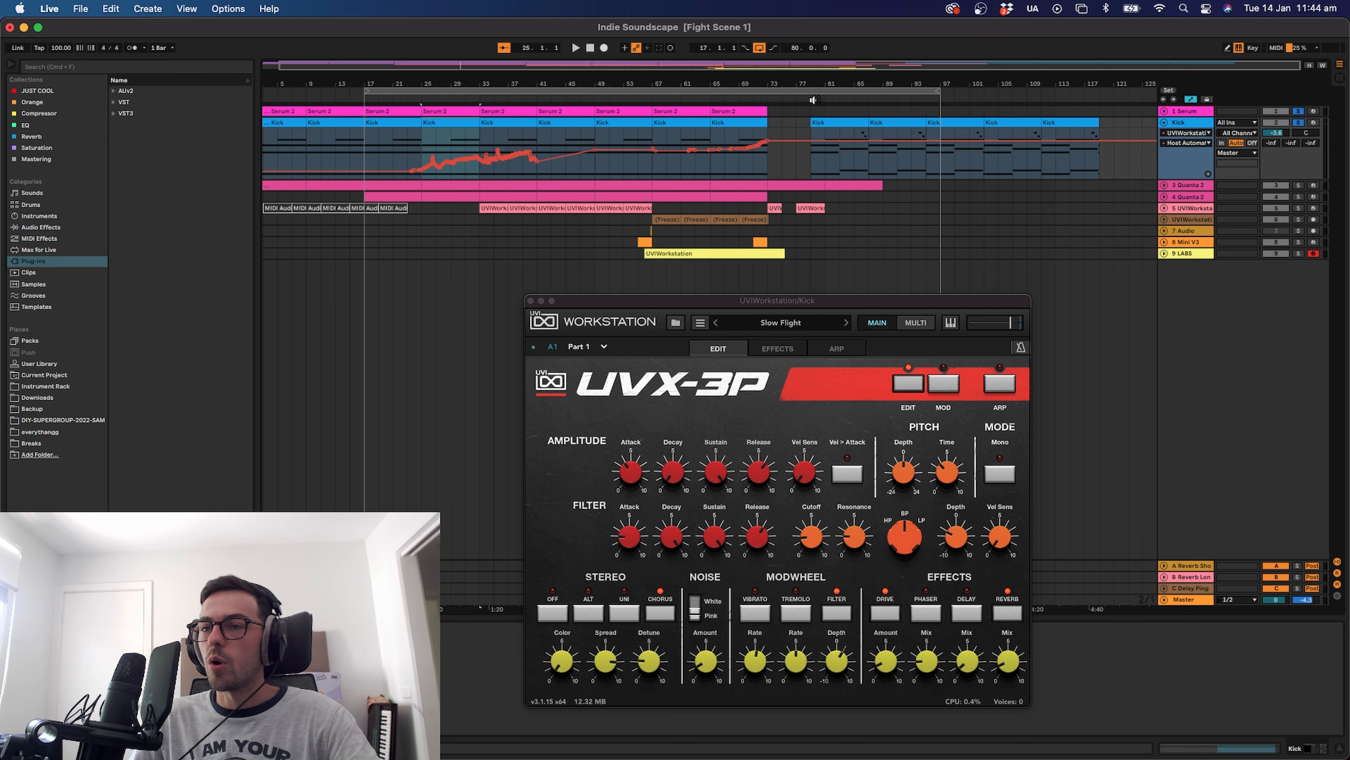
left_click_drag(784, 65, 750, 137)
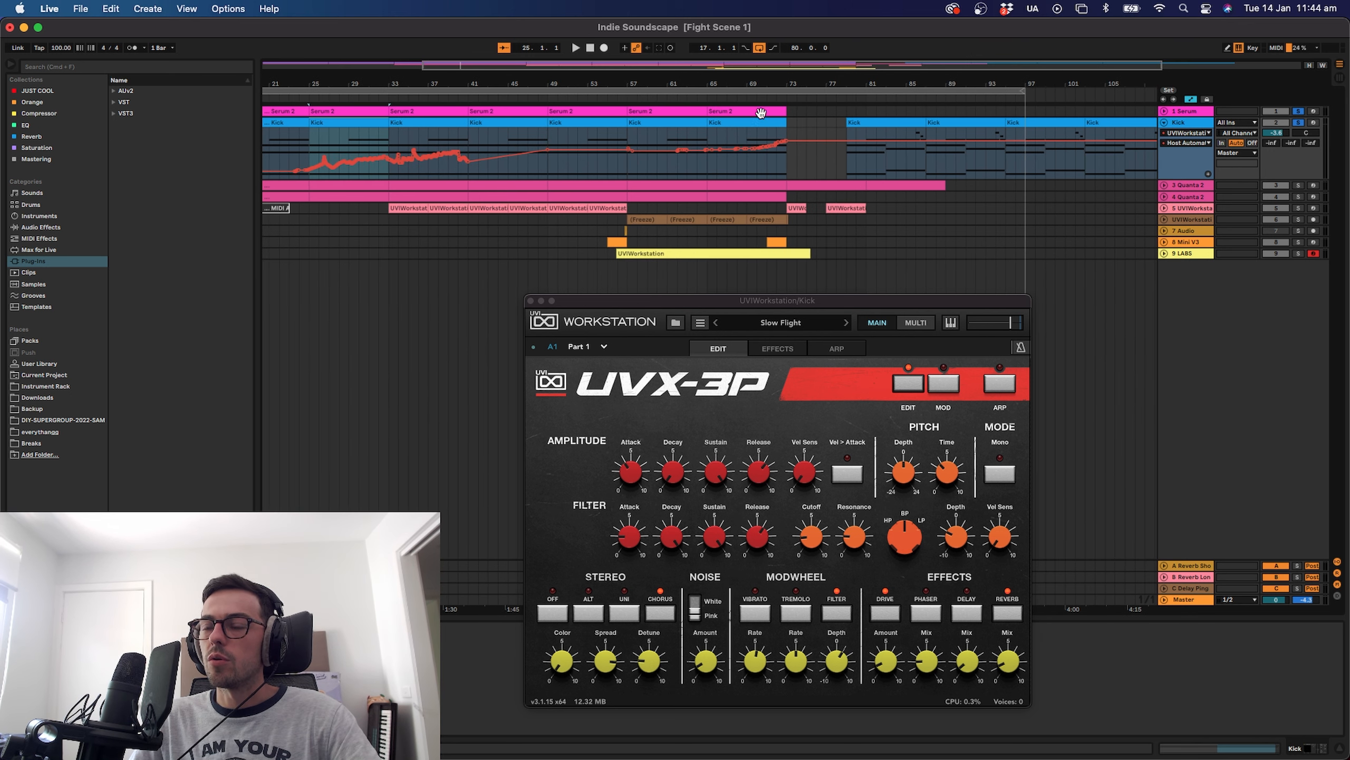
left_click(713, 169)
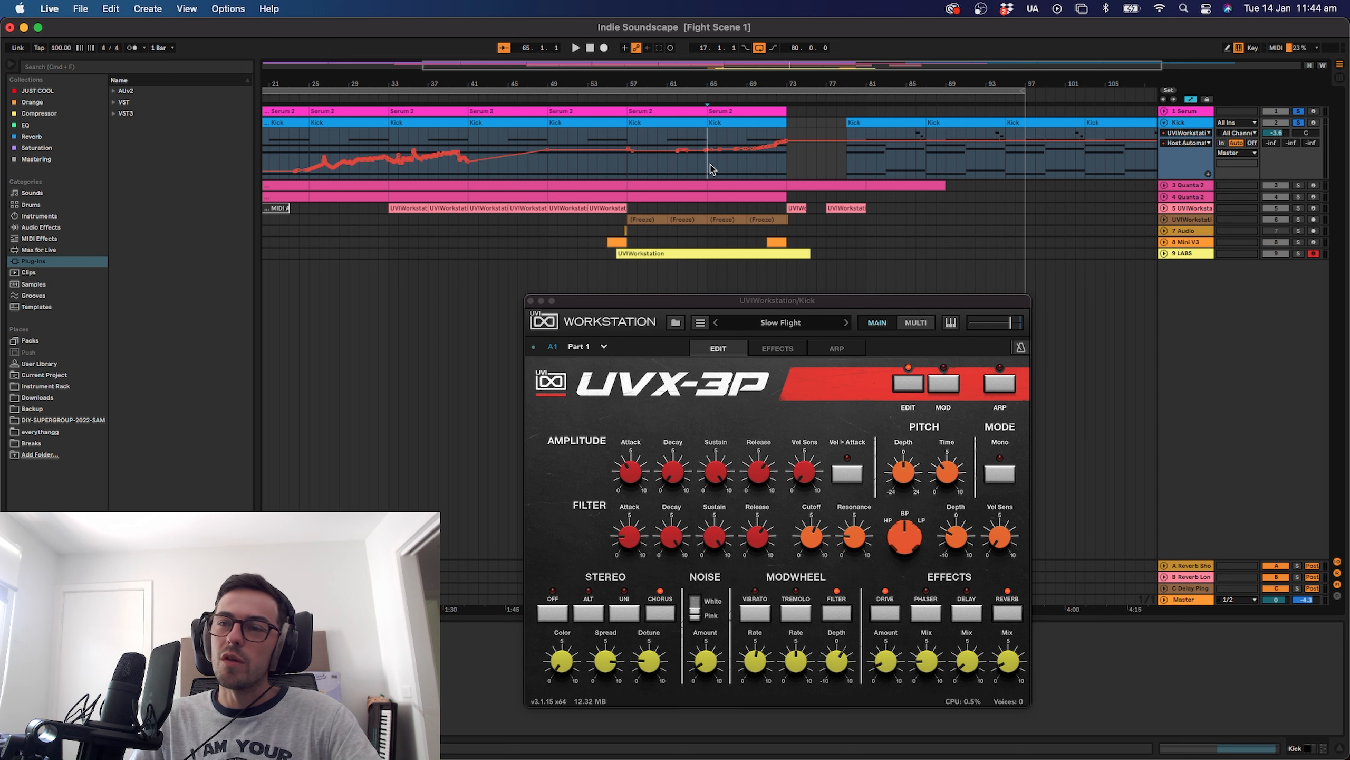
double_click(818, 67)
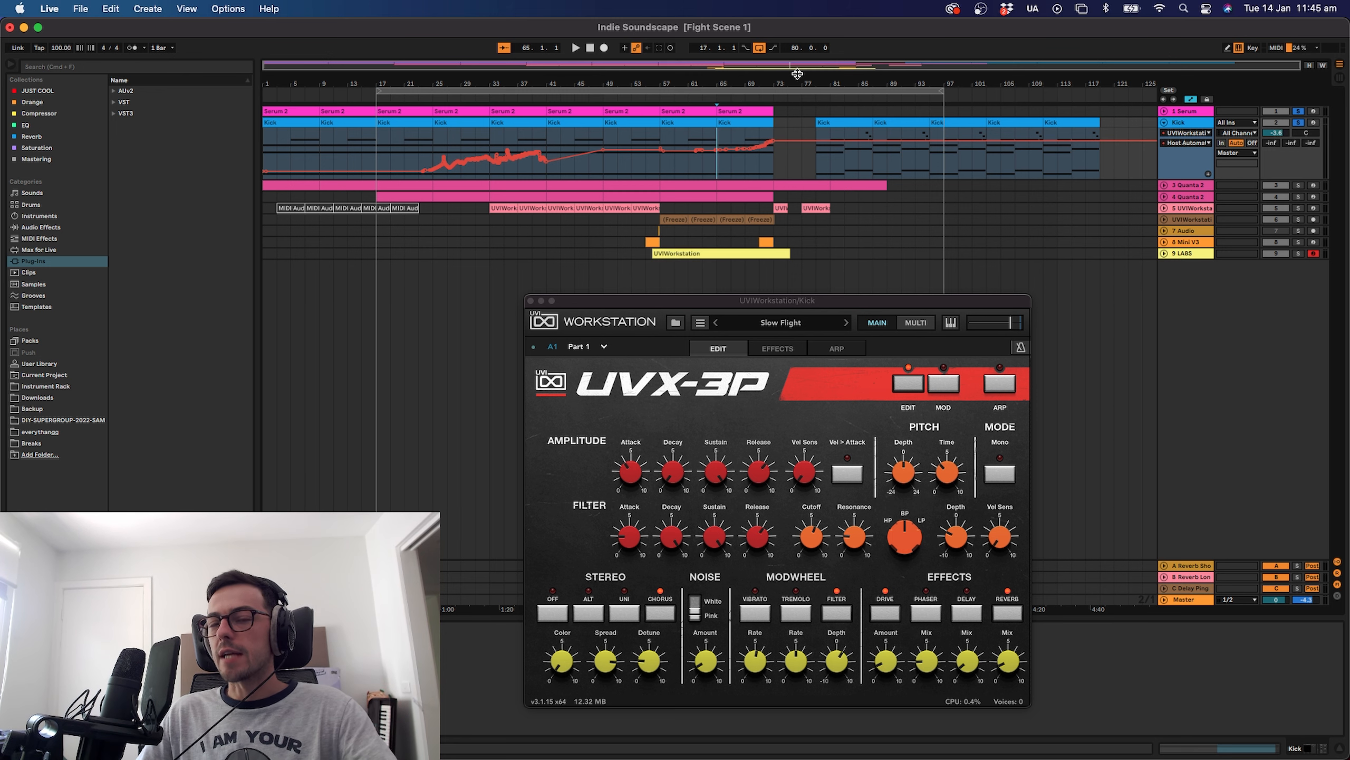
left_click_drag(793, 70, 770, 121)
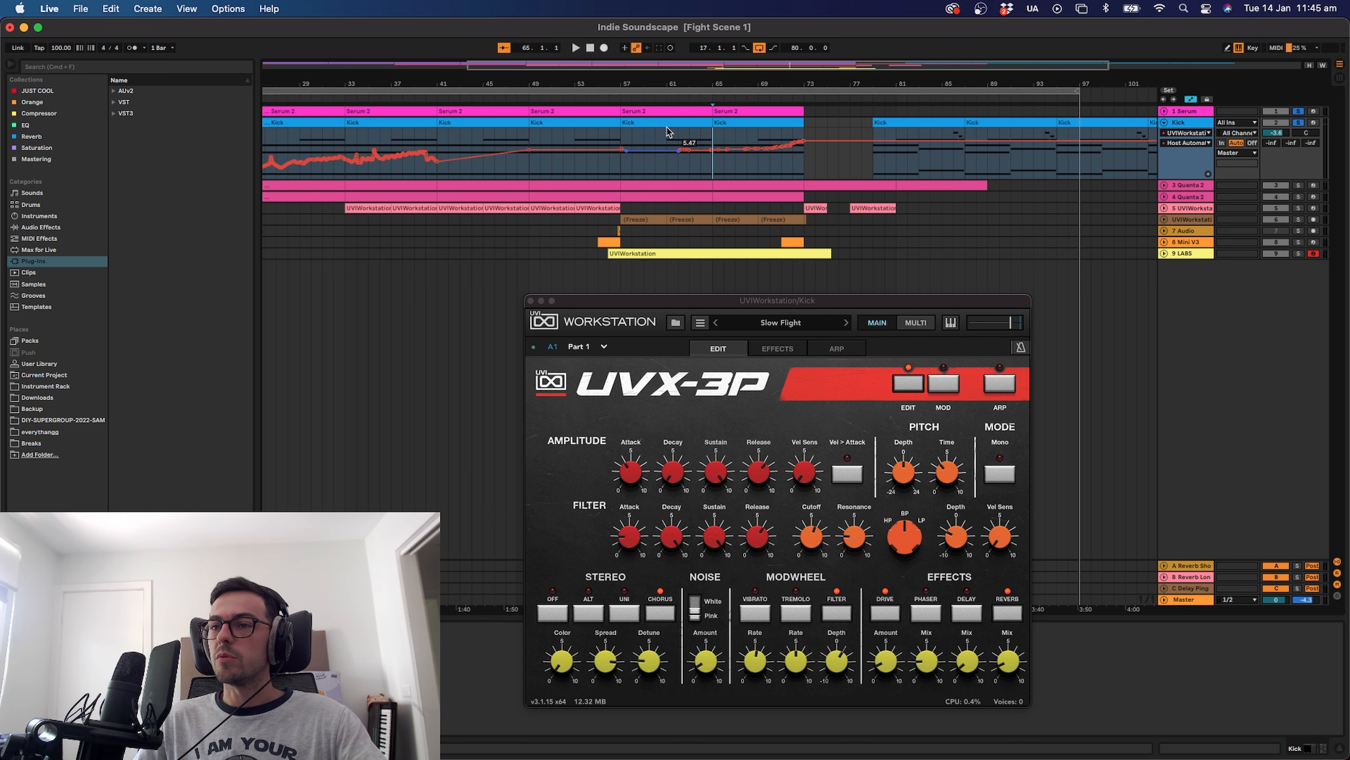
Solo the 3 Quanta 2 track, play it from bar 25 and unfold it to show its Filter 1 Freq automation.
left_click_drag(773, 65, 588, 62)
left_click(412, 186)
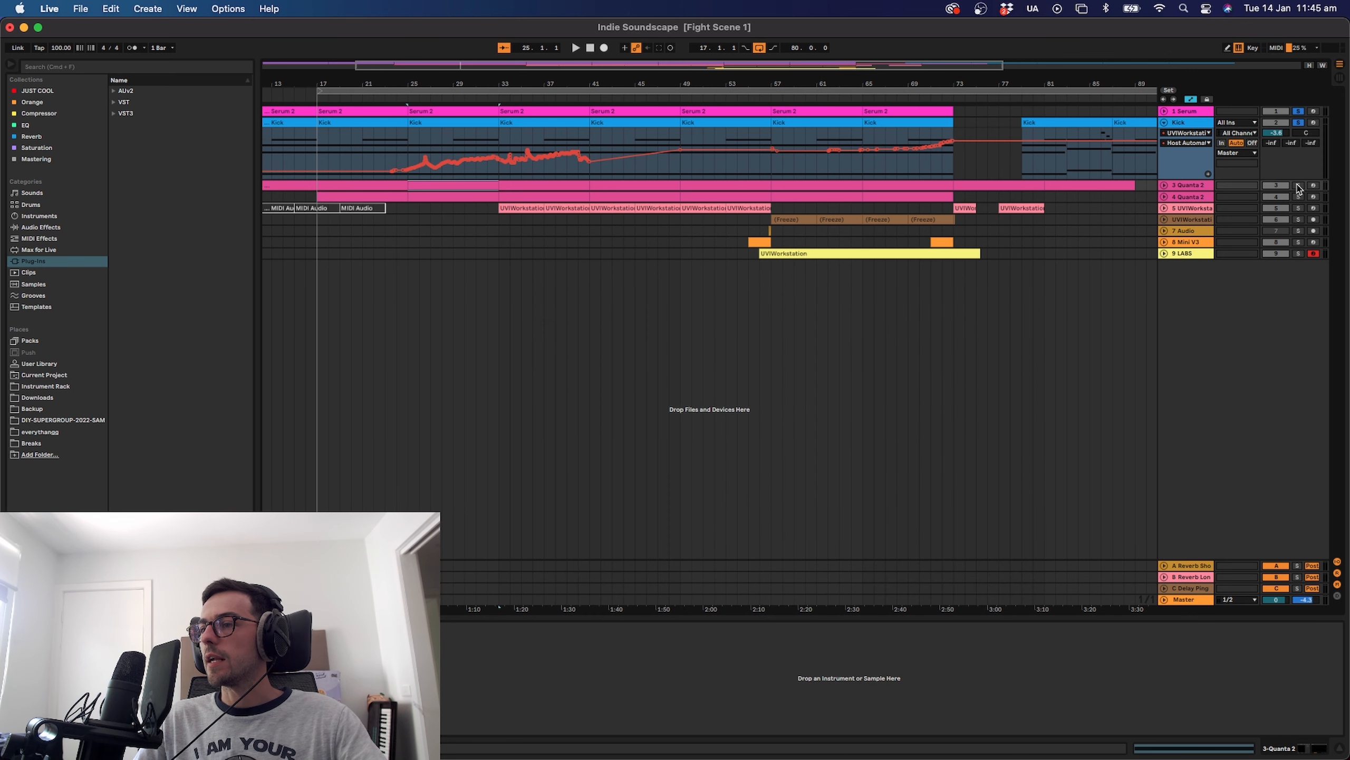
left_click(1298, 185)
key("space")
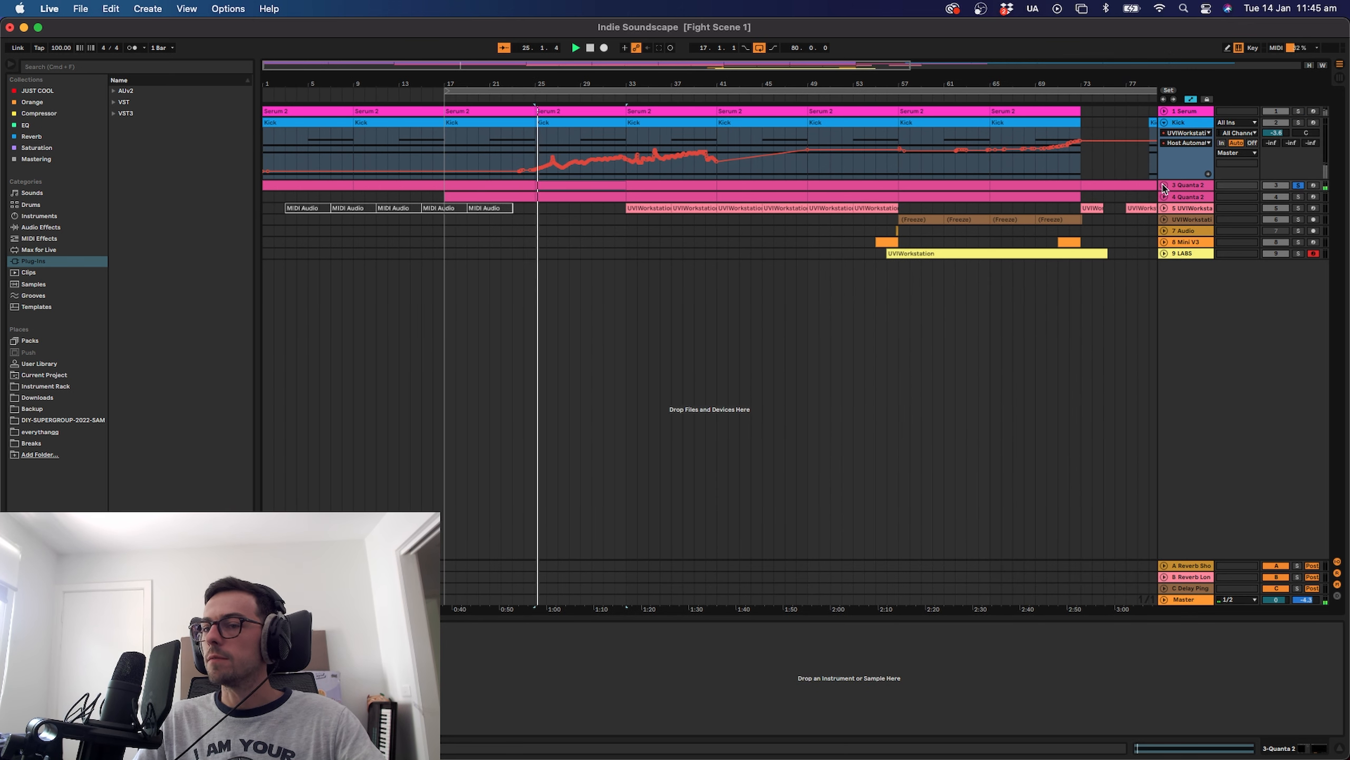
left_click(1164, 186)
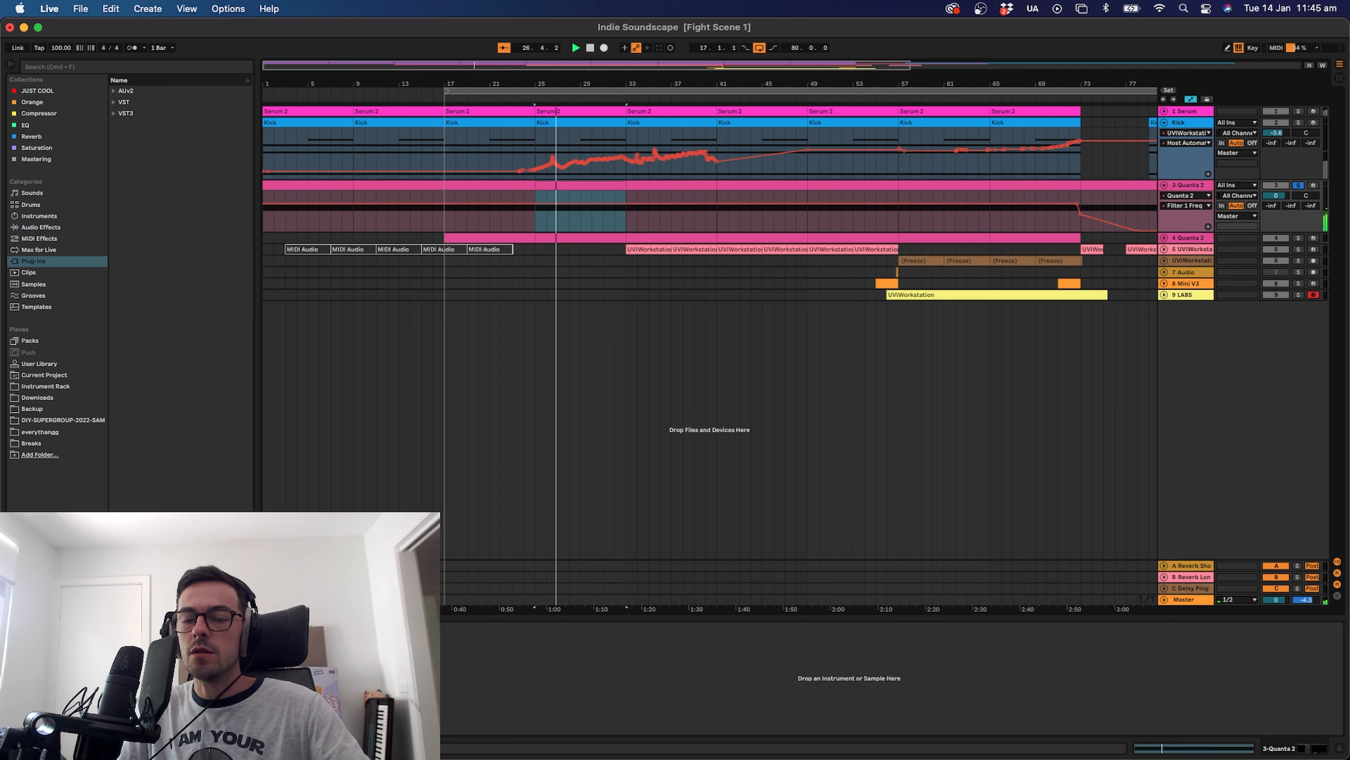
Show the 3 Quanta 2 track's synth window, review its waveform and Granular Osc settings, and close it.
left_click(290, 629)
left_click(514, 248)
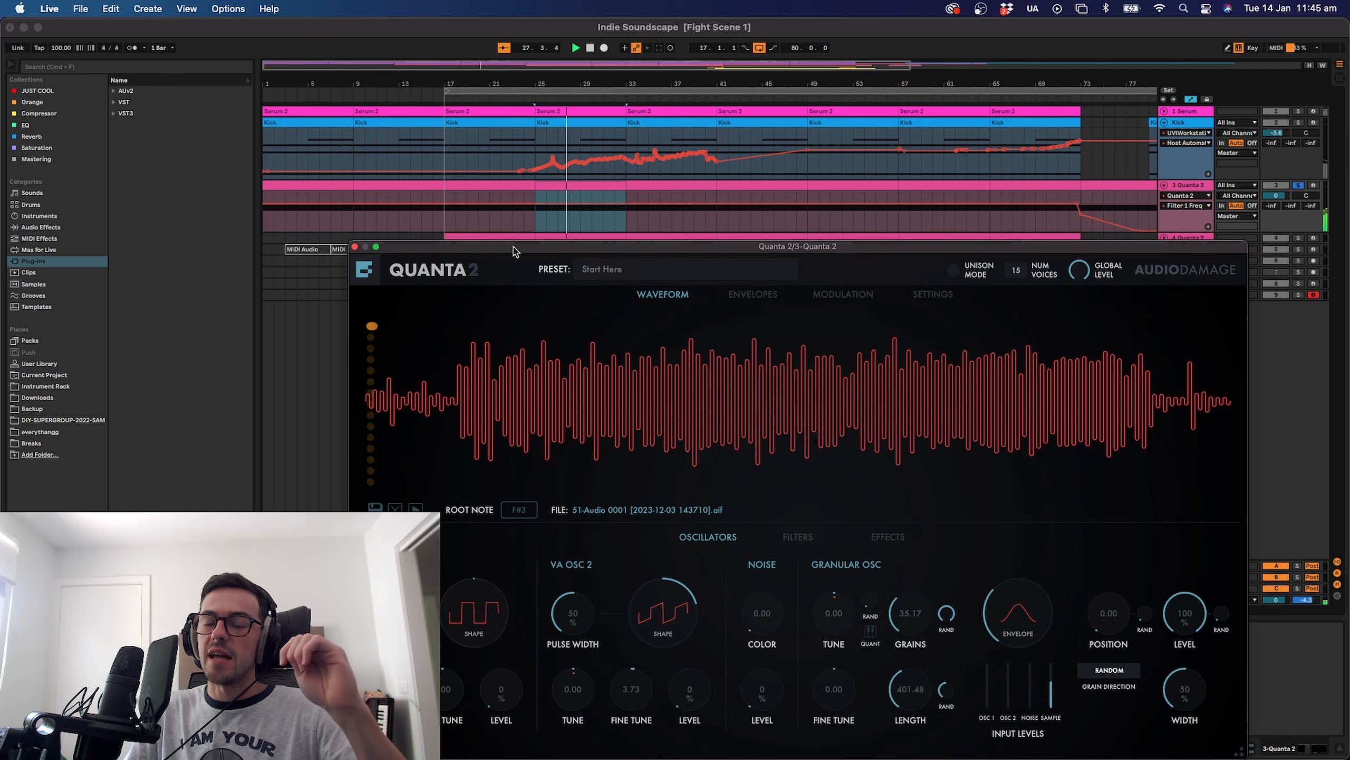
left_click_drag(514, 251, 466, 217)
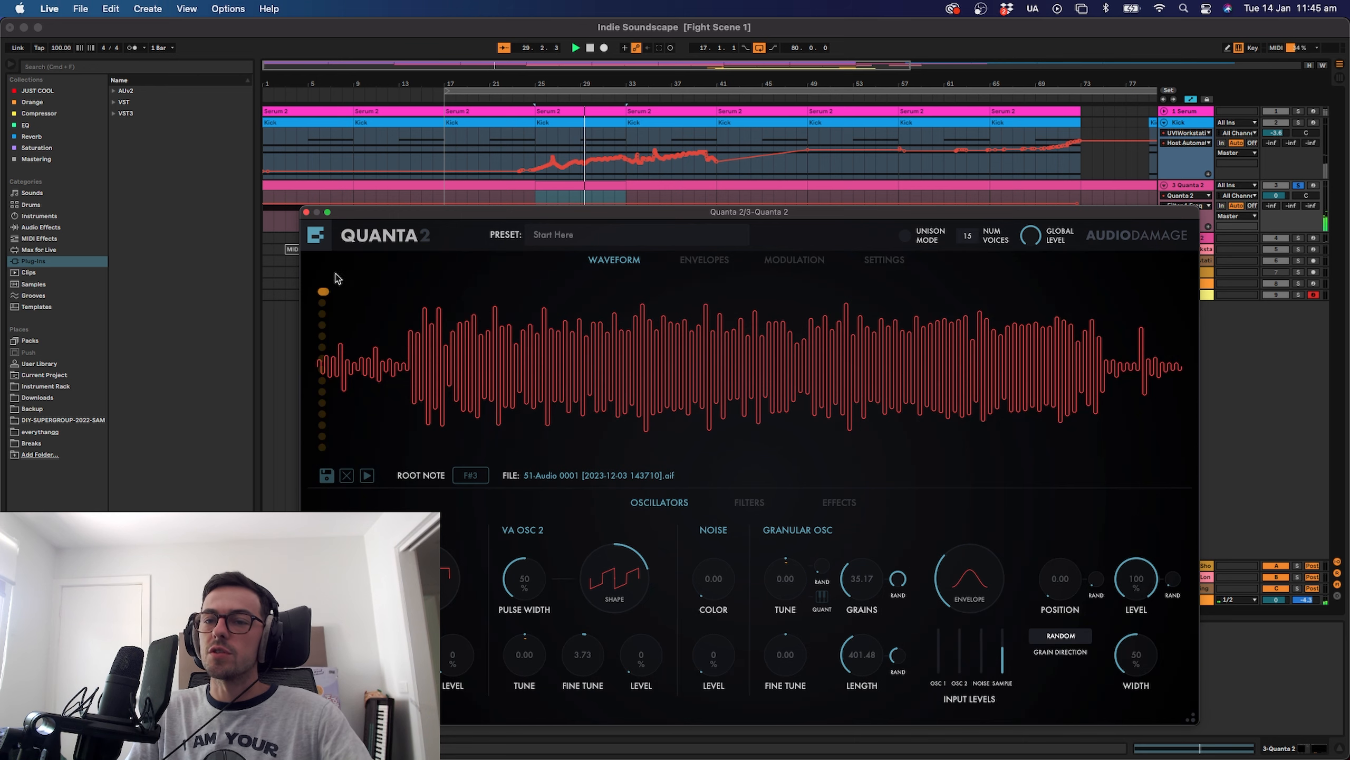
left_click_drag(410, 219, 528, 119)
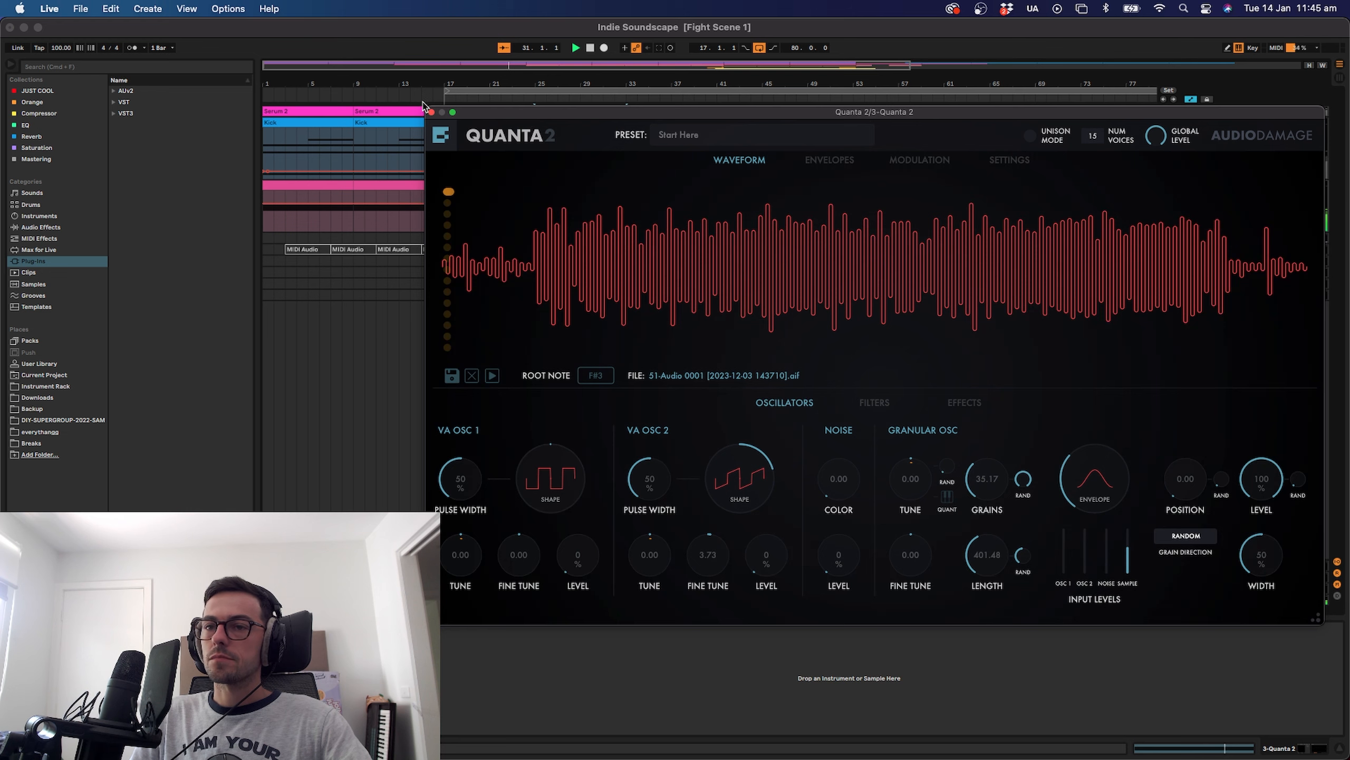
left_click_drag(428, 108, 537, 169)
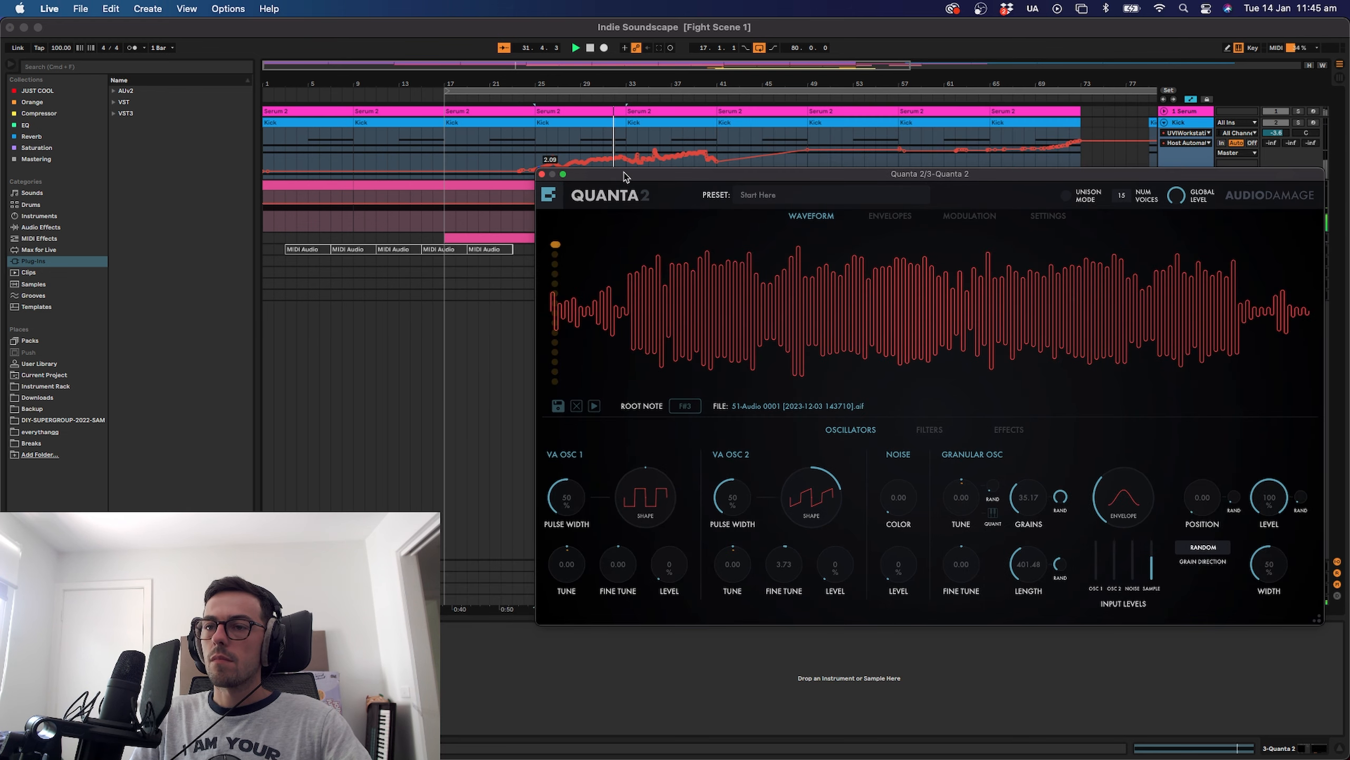
left_click_drag(623, 174, 563, 141)
left_click(479, 141)
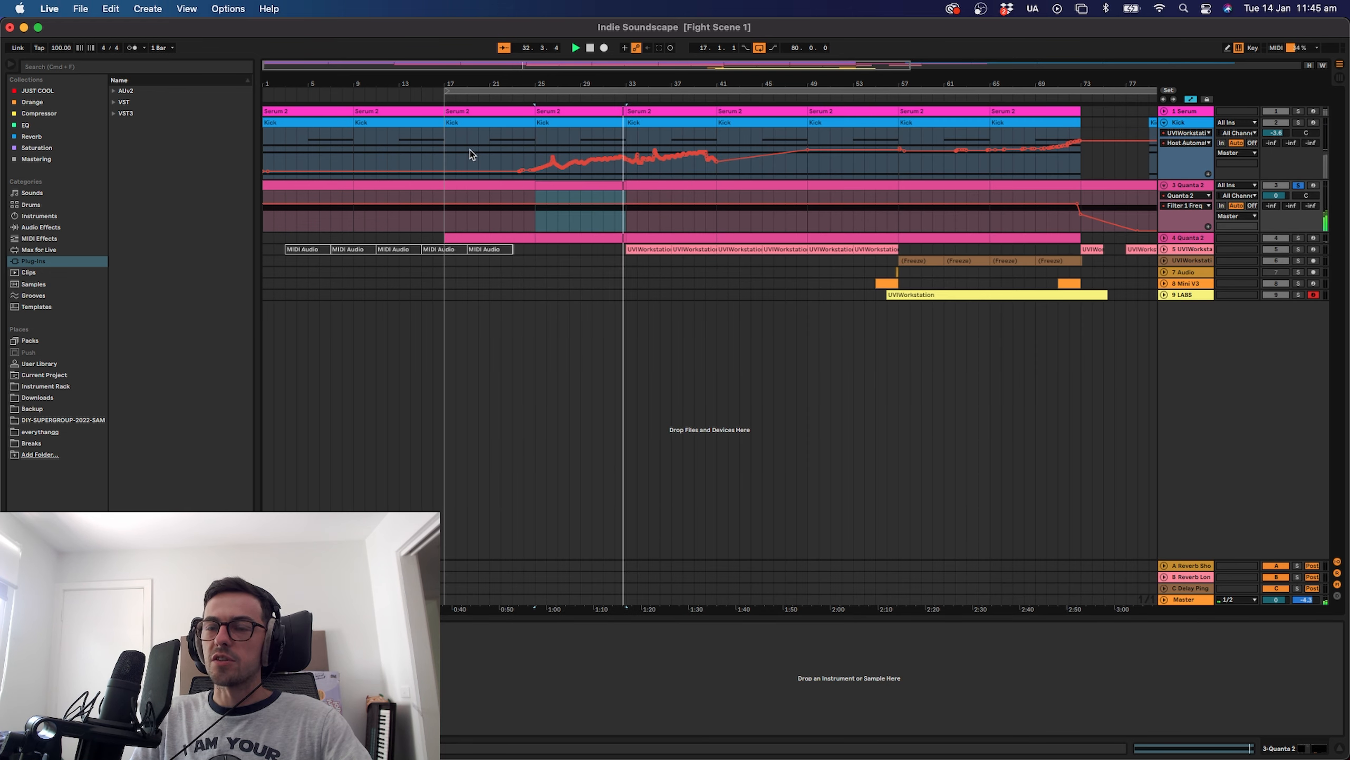
Play the 3 Quanta 2 track from its bar 33 clip and check which of its parameters are automated.
left_click(703, 192)
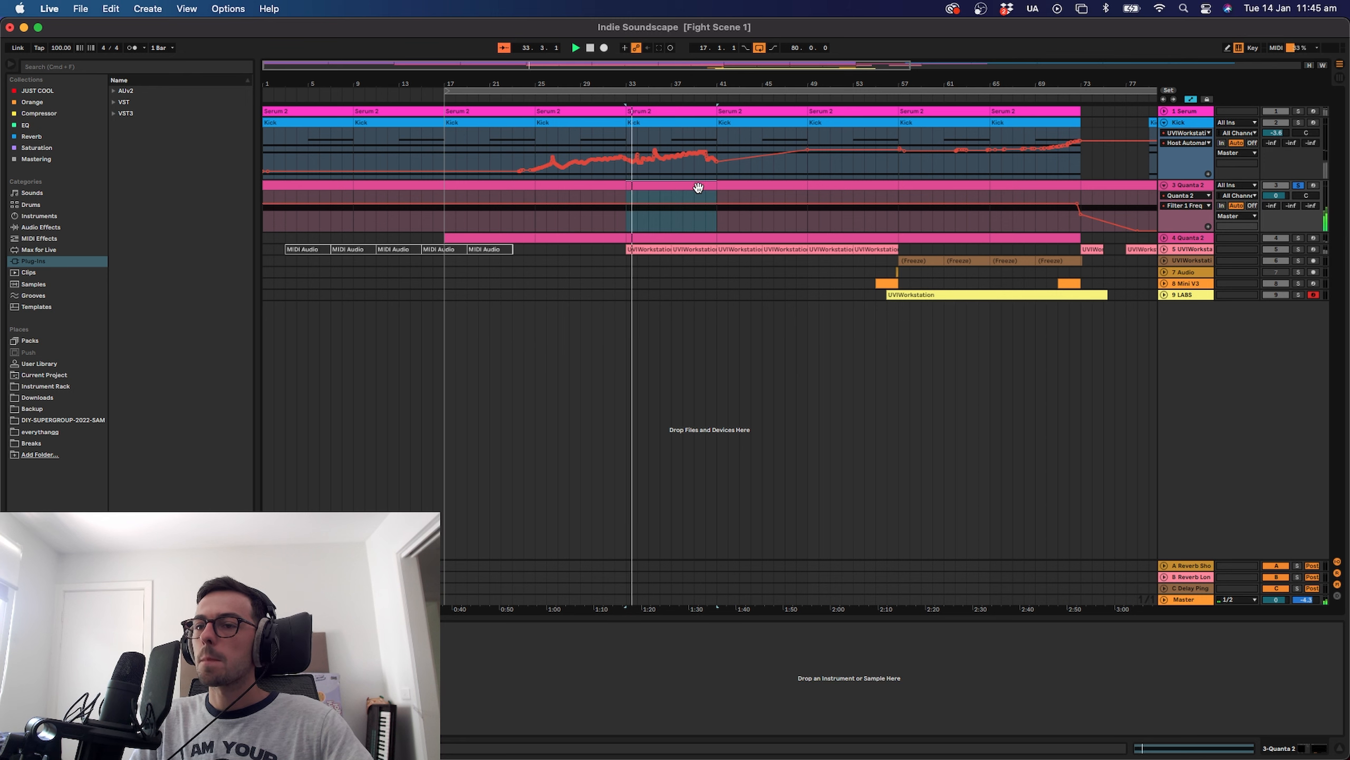
left_click(1187, 195)
left_click(1181, 213)
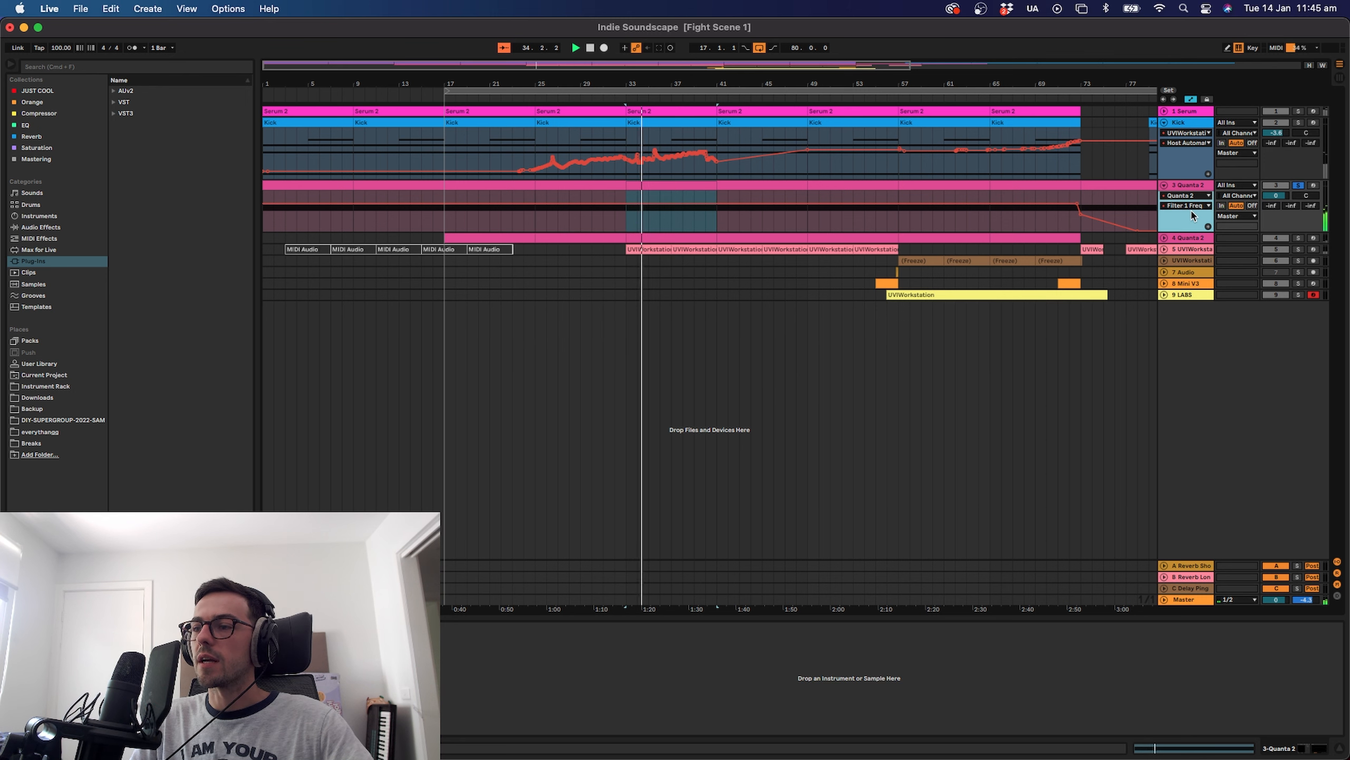
left_click(1188, 205)
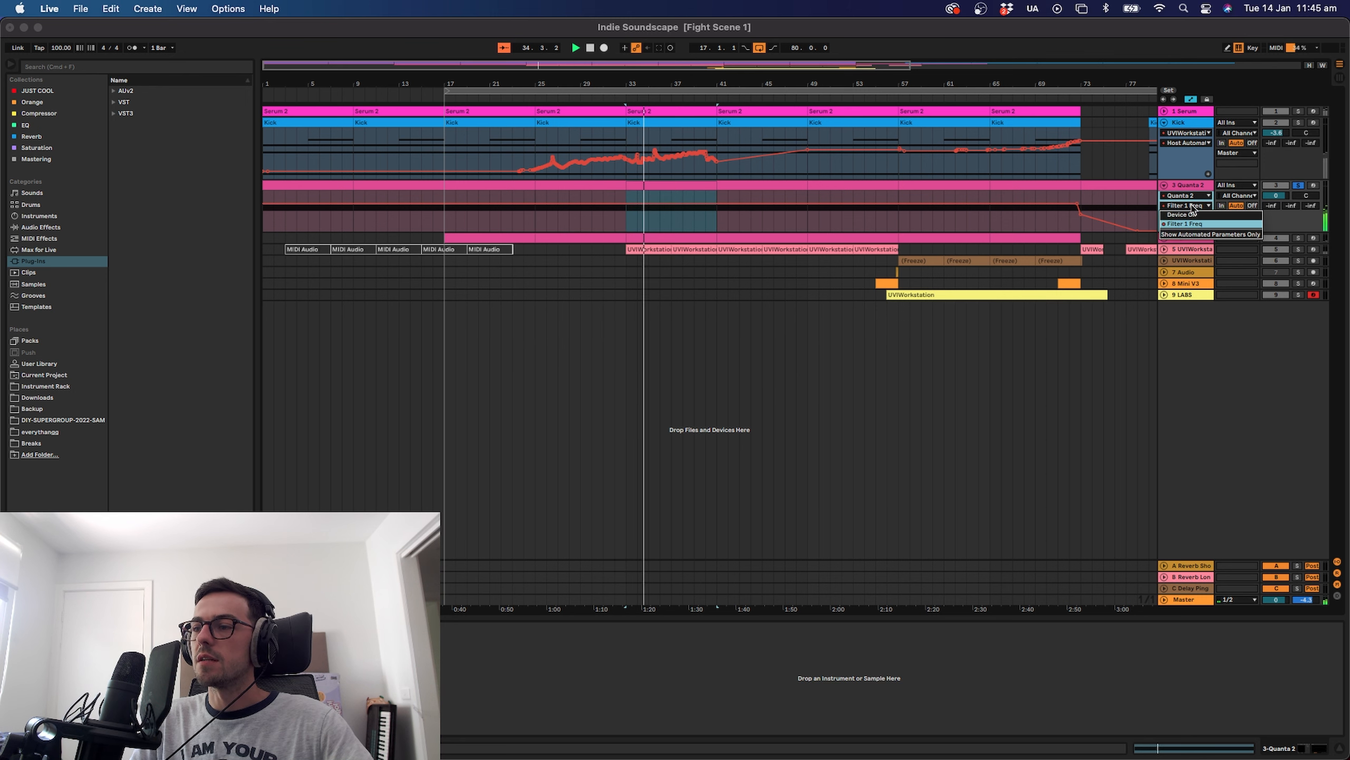
Select the opening clip of 3 Quanta 2 and solo the Serum and Kick tracks together with it.
left_click(301, 194)
left_click(1298, 111)
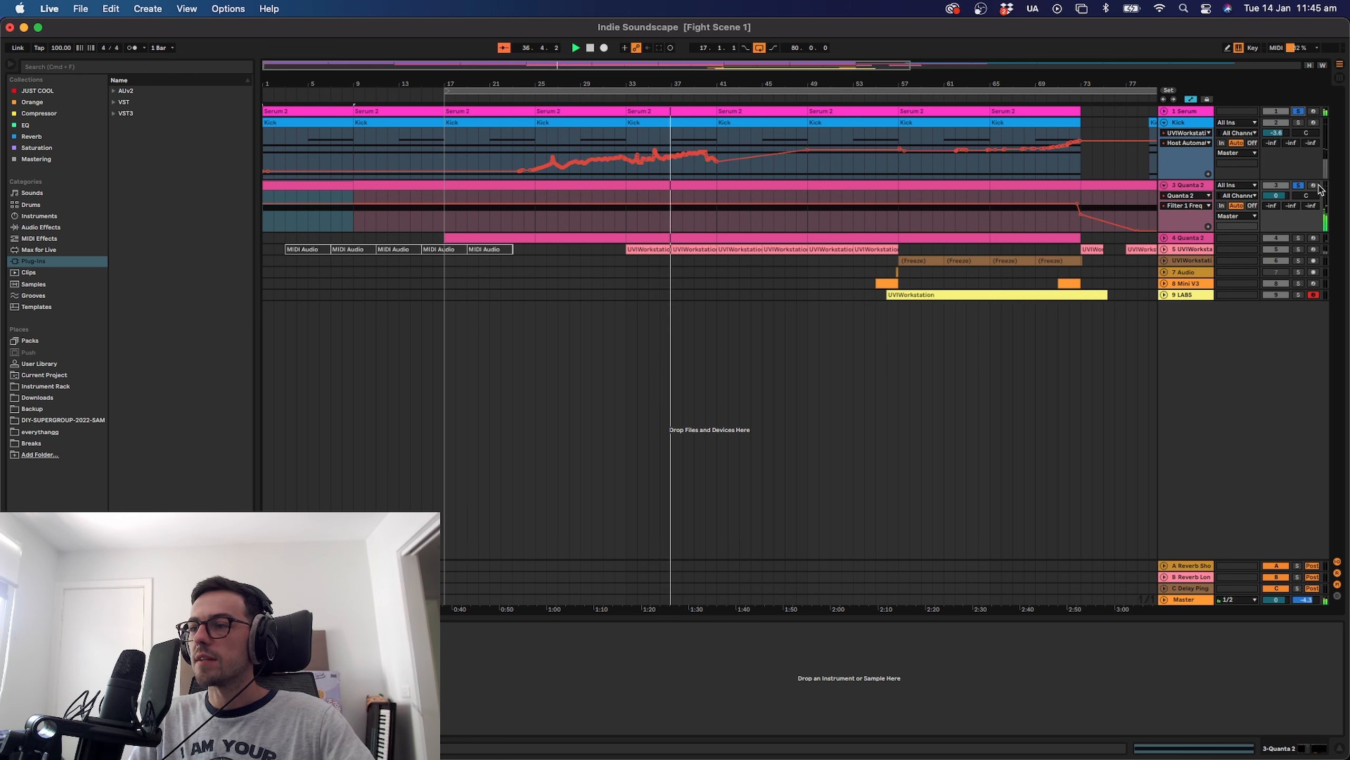
left_click(1298, 123)
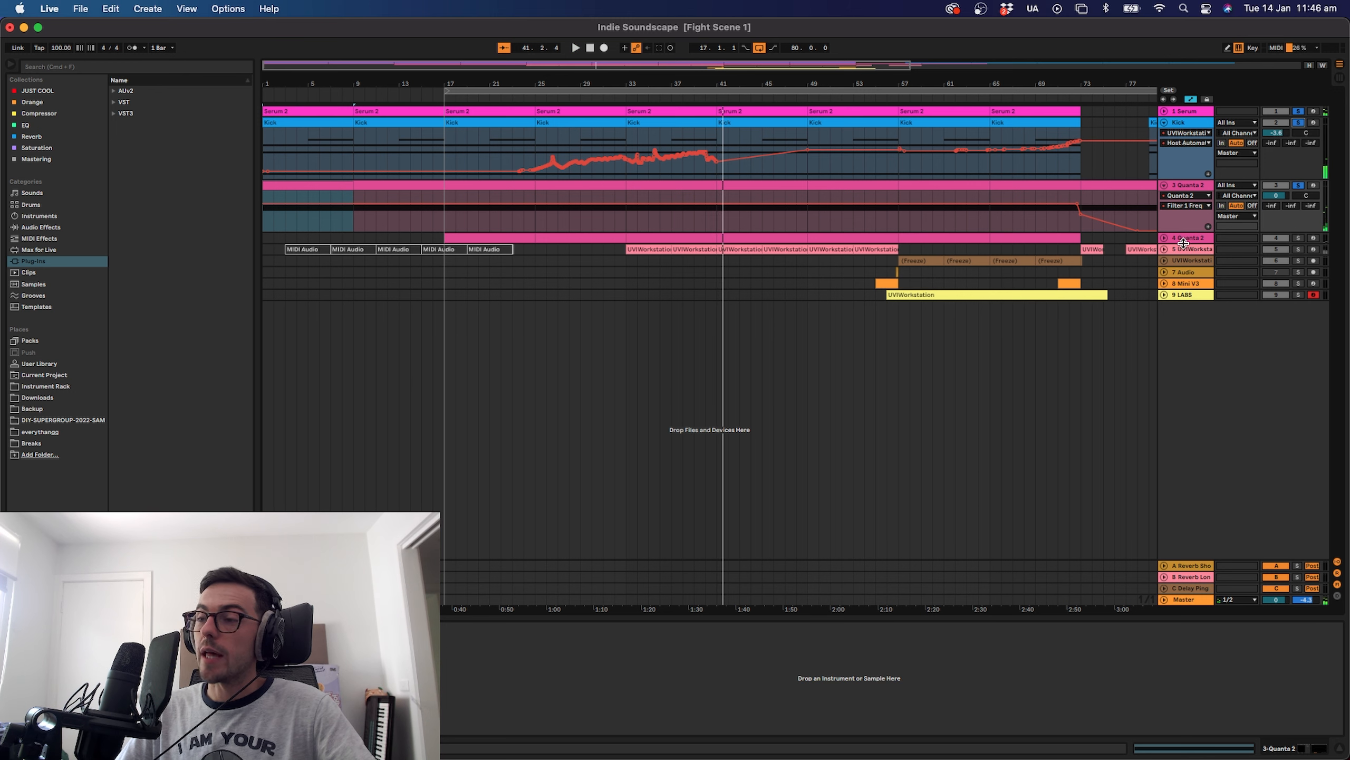
Solo the 4 Quanta 2 track, play it from bar 33 and unfold it to show its Filter 1 Freq automation.
left_click(649, 250)
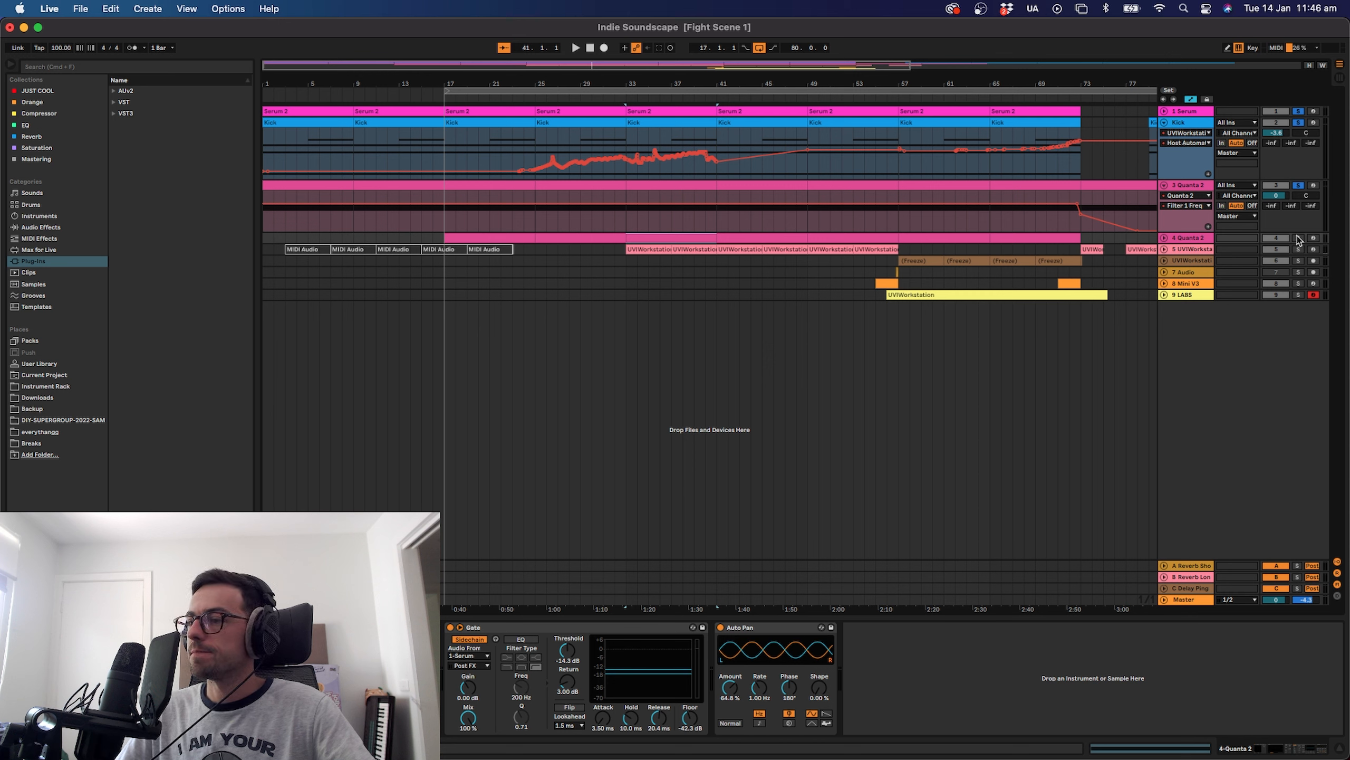
key("space")
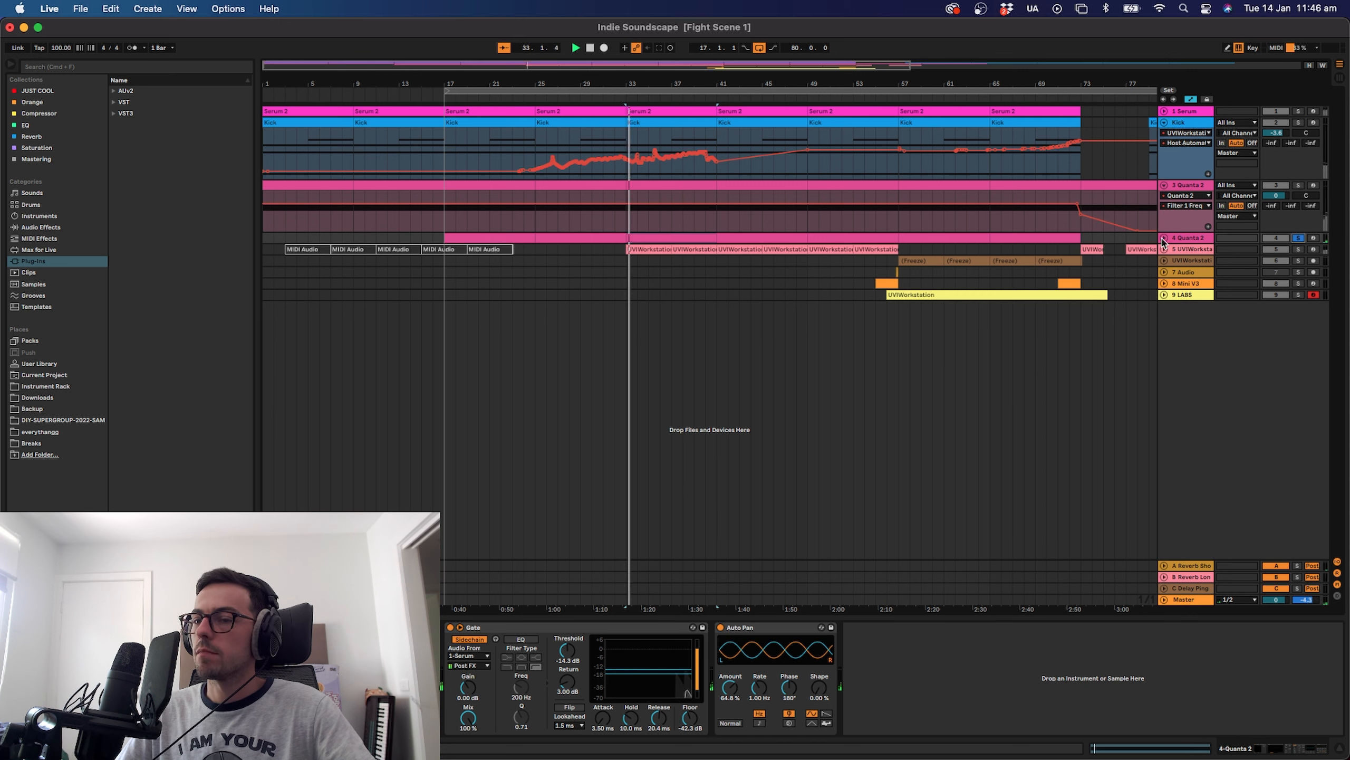
left_click(1164, 239)
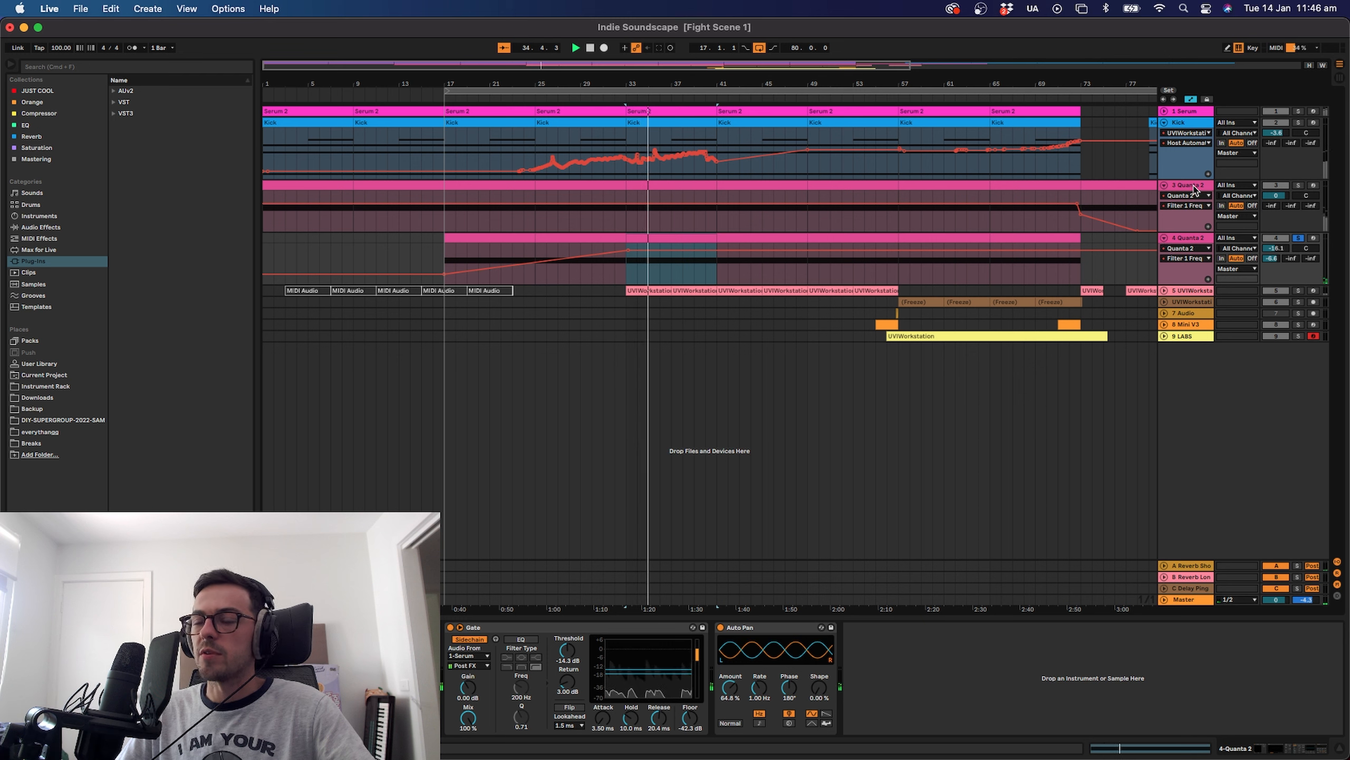
Compare 3 Quanta 2 with 4 Quanta 2 by alternating the solo between them, and finish with neither soloed.
left_click(1289, 190)
left_click(1300, 186)
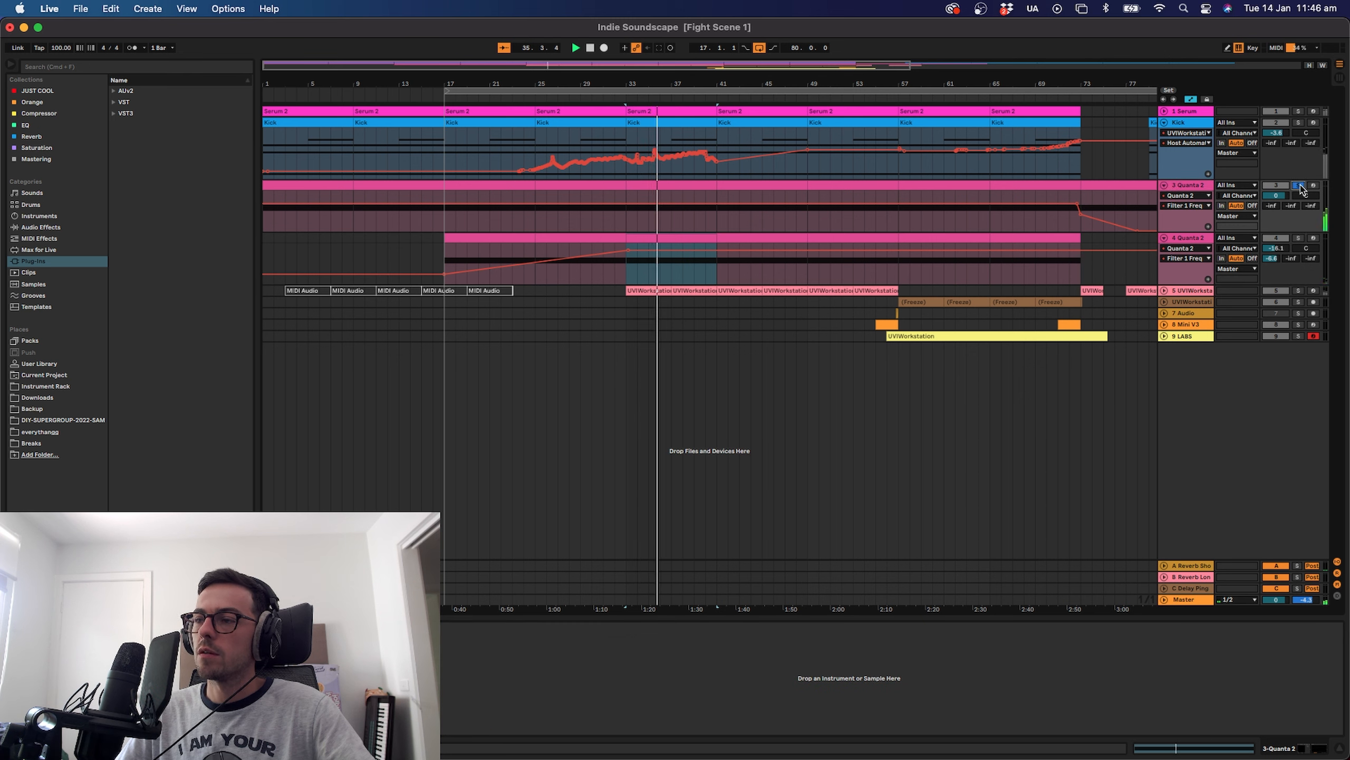
left_click(1296, 240)
left_click(1196, 240)
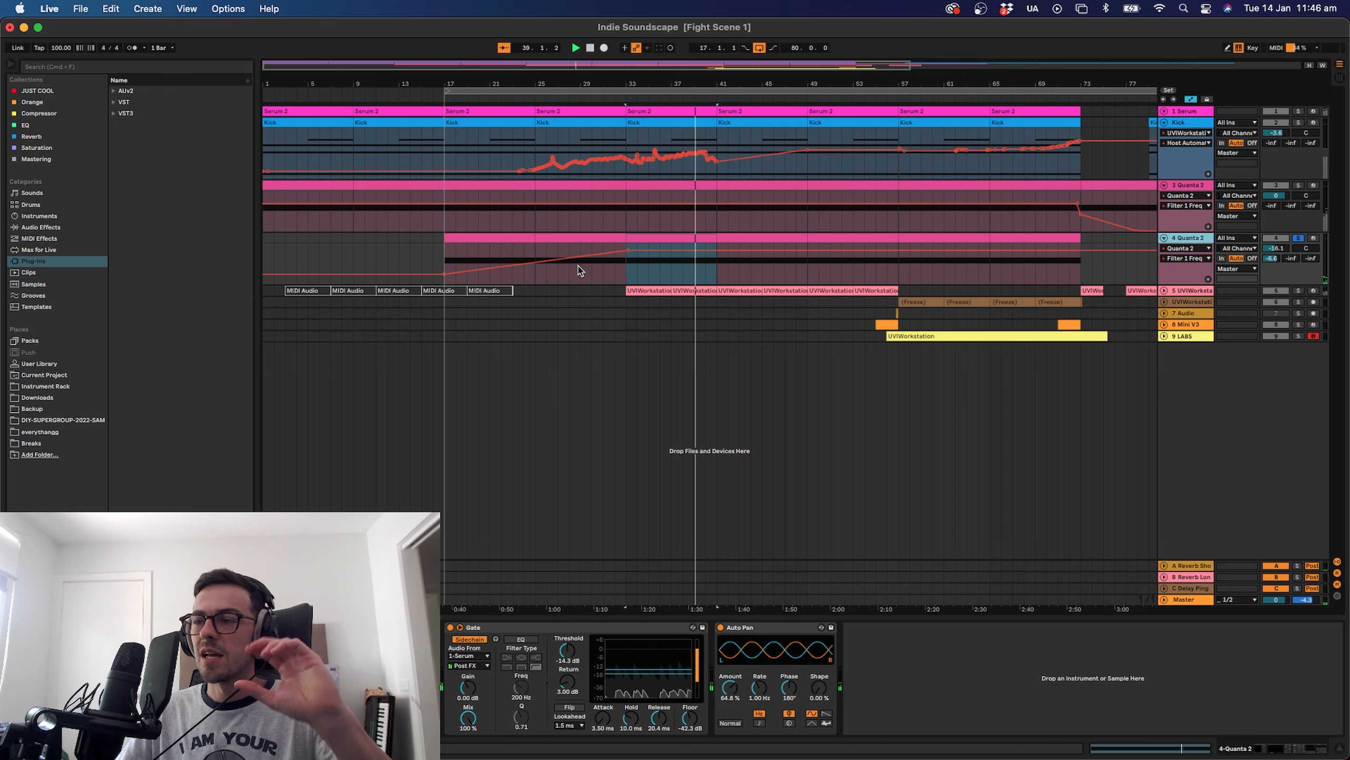
left_click(1298, 239)
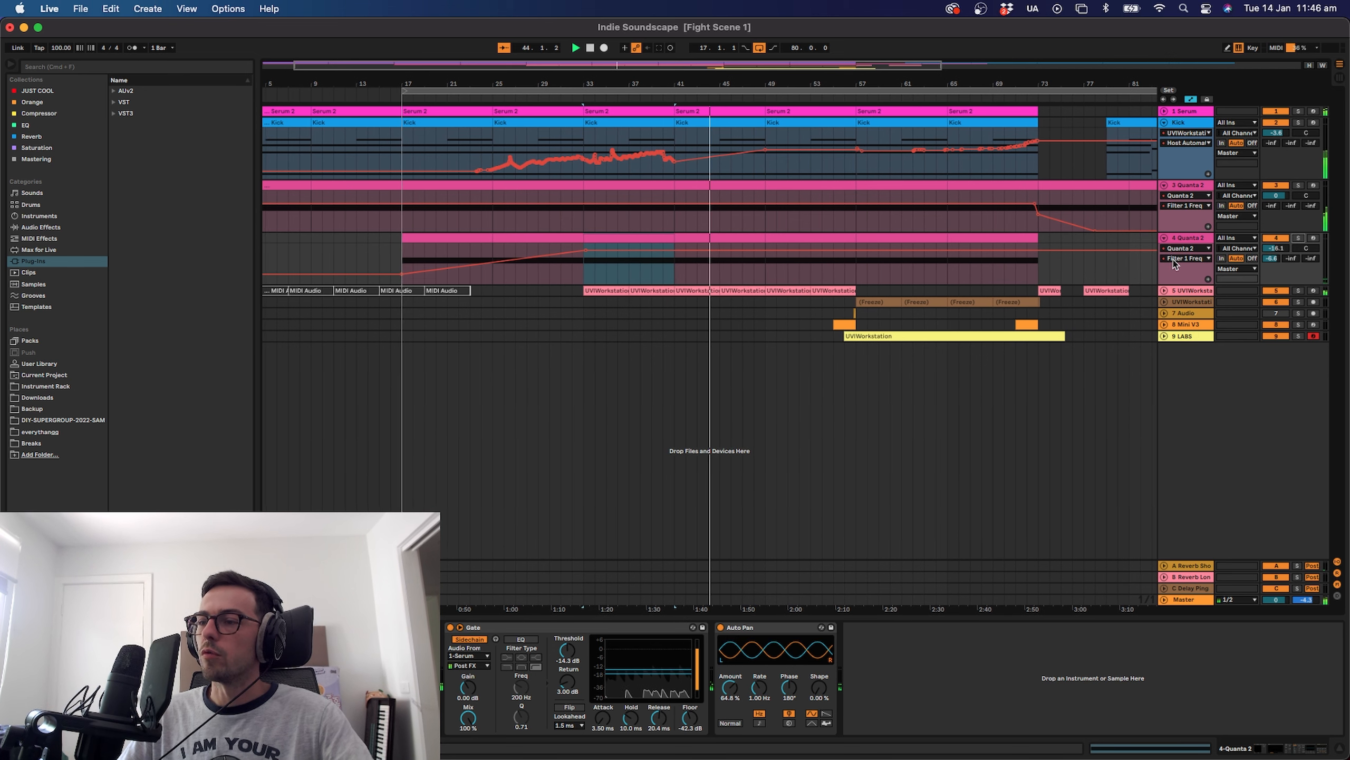
Solo the 5 UVIWorkstation track and select its first clip, from bar 33 to 37.
left_click(1299, 293)
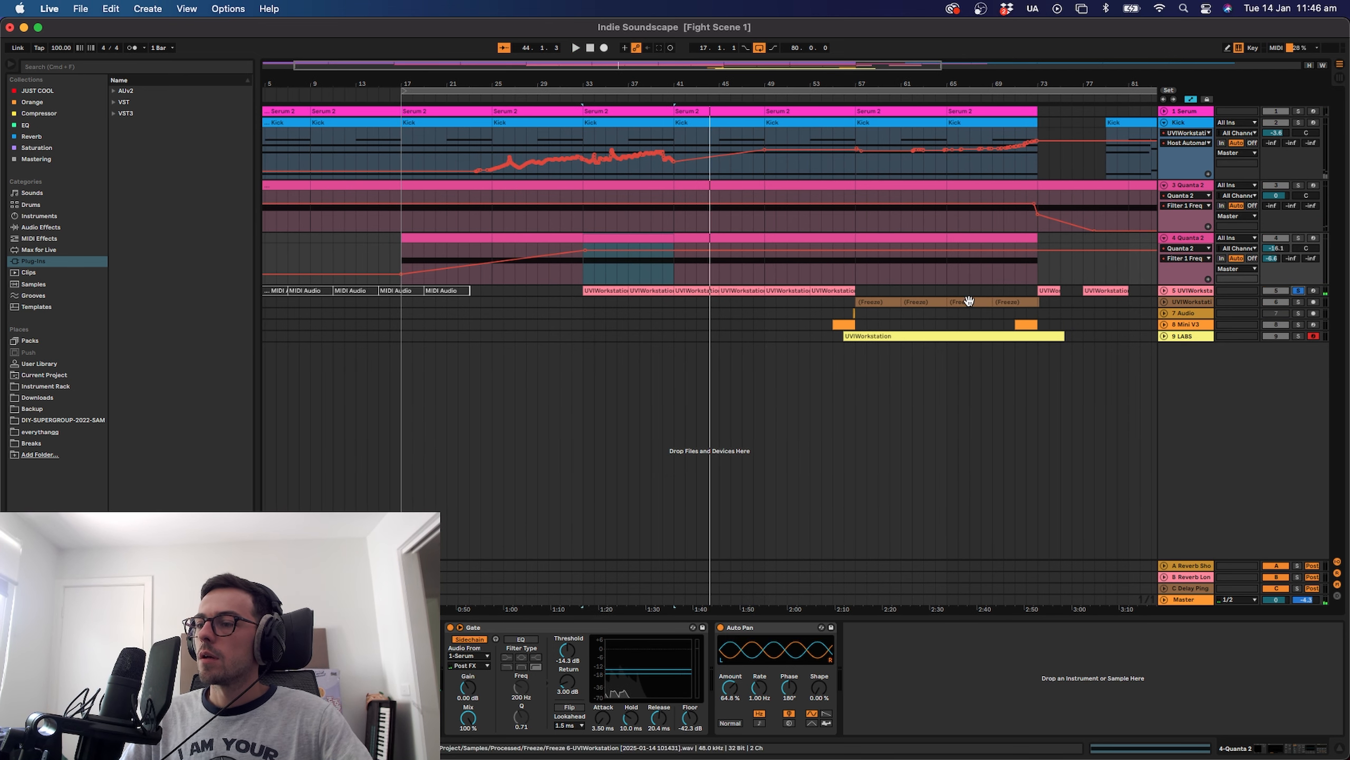
left_click(623, 290)
key("space")
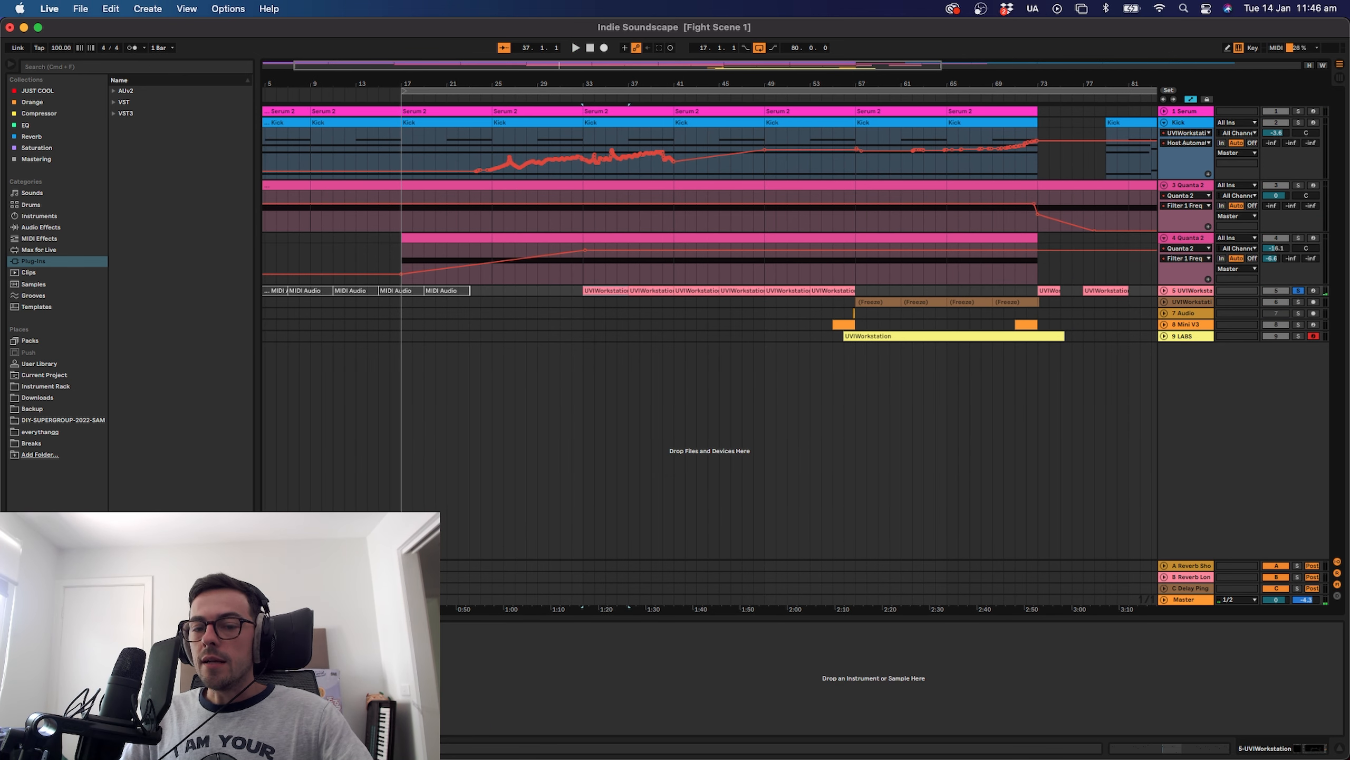
Show the 5 UVIWorkstation track's Aurora instrument with the Arctic Wind preset and place its window below the tracks.
left_click(175, 629)
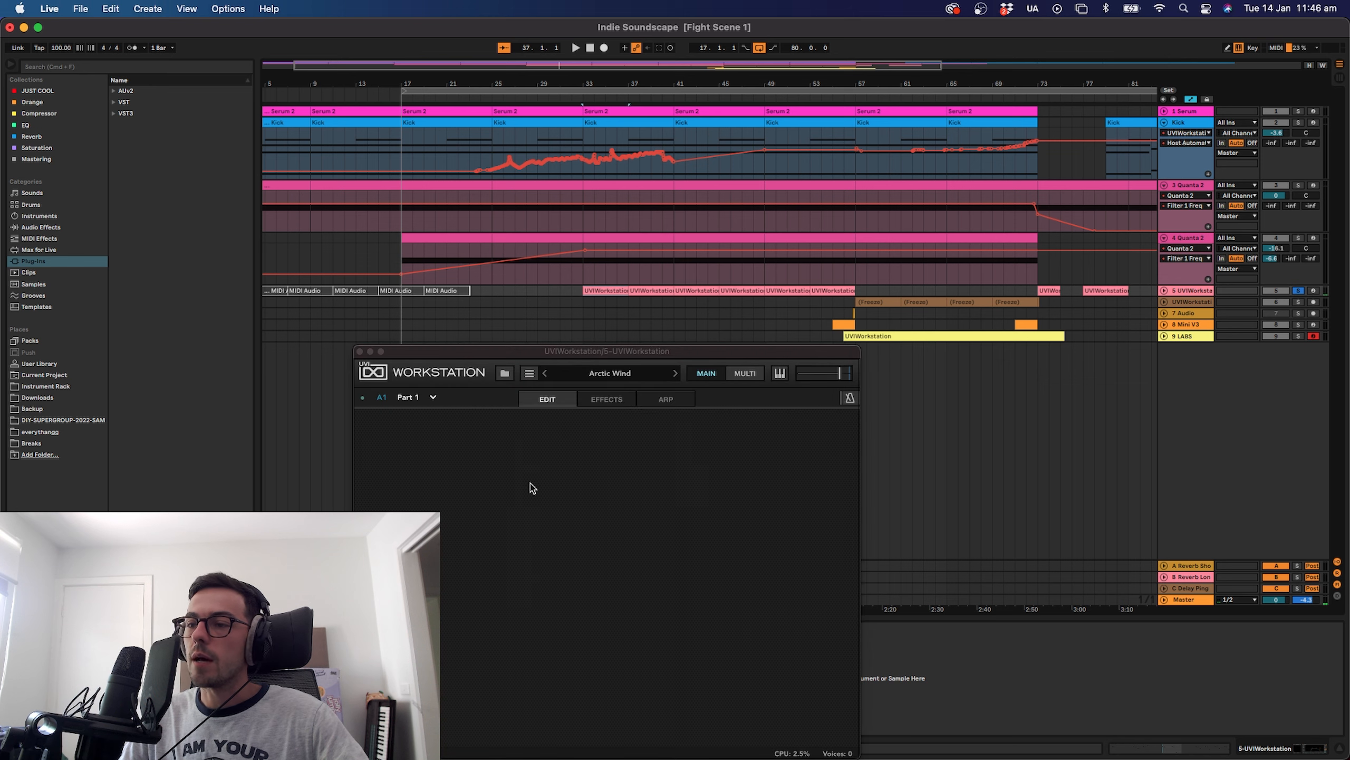
left_click_drag(653, 364, 907, 209)
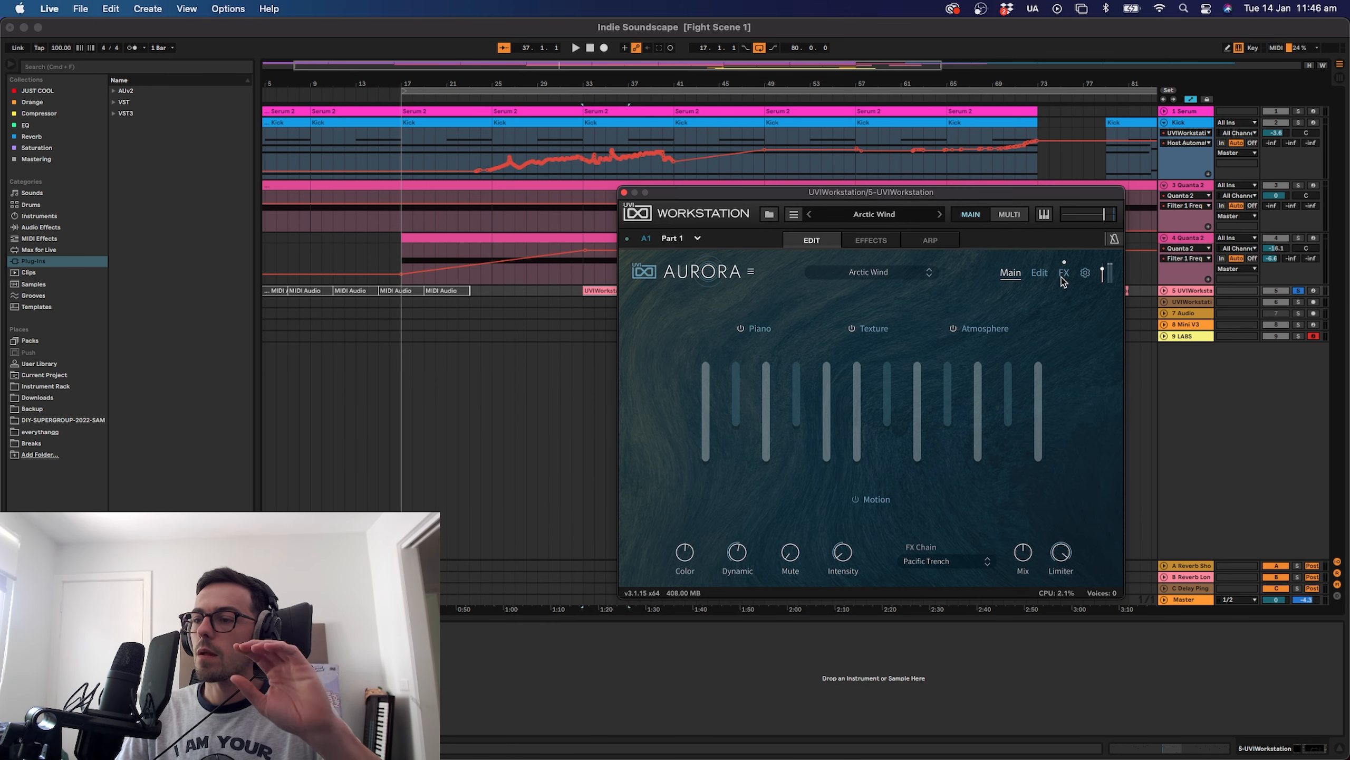
left_click_drag(709, 196, 616, 349)
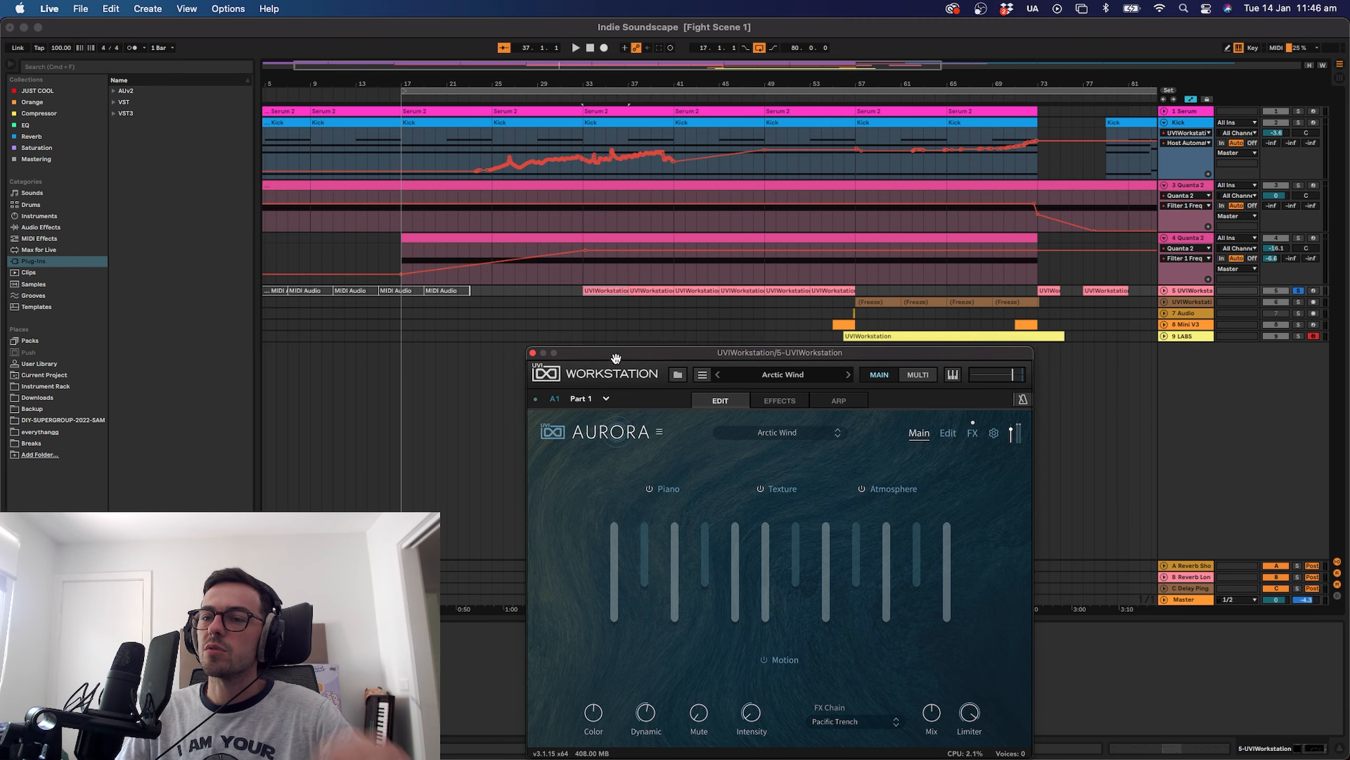
Play the soloed 5 UVIWorkstation track from about bar 45 with its Aurora window visible, and close that window.
left_click(714, 286)
key("space")
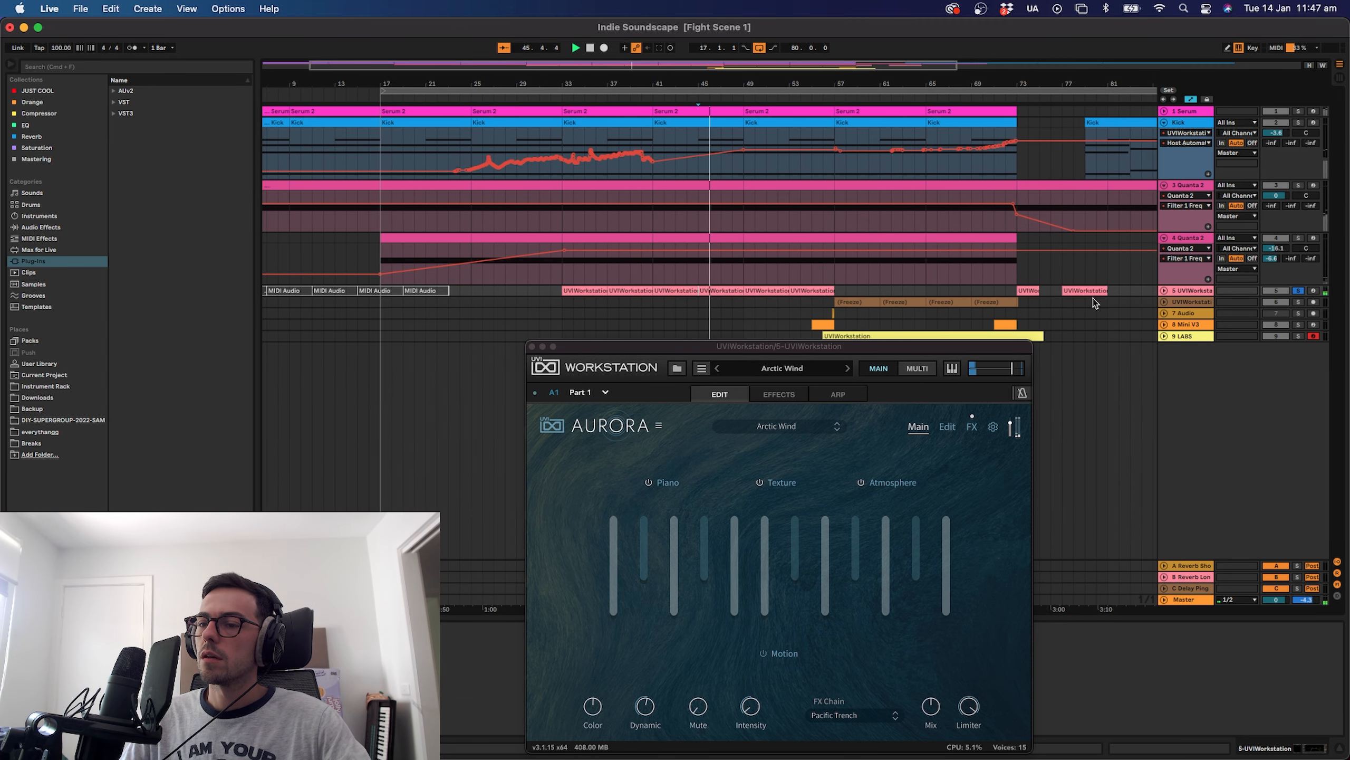
left_click_drag(829, 349, 799, 284)
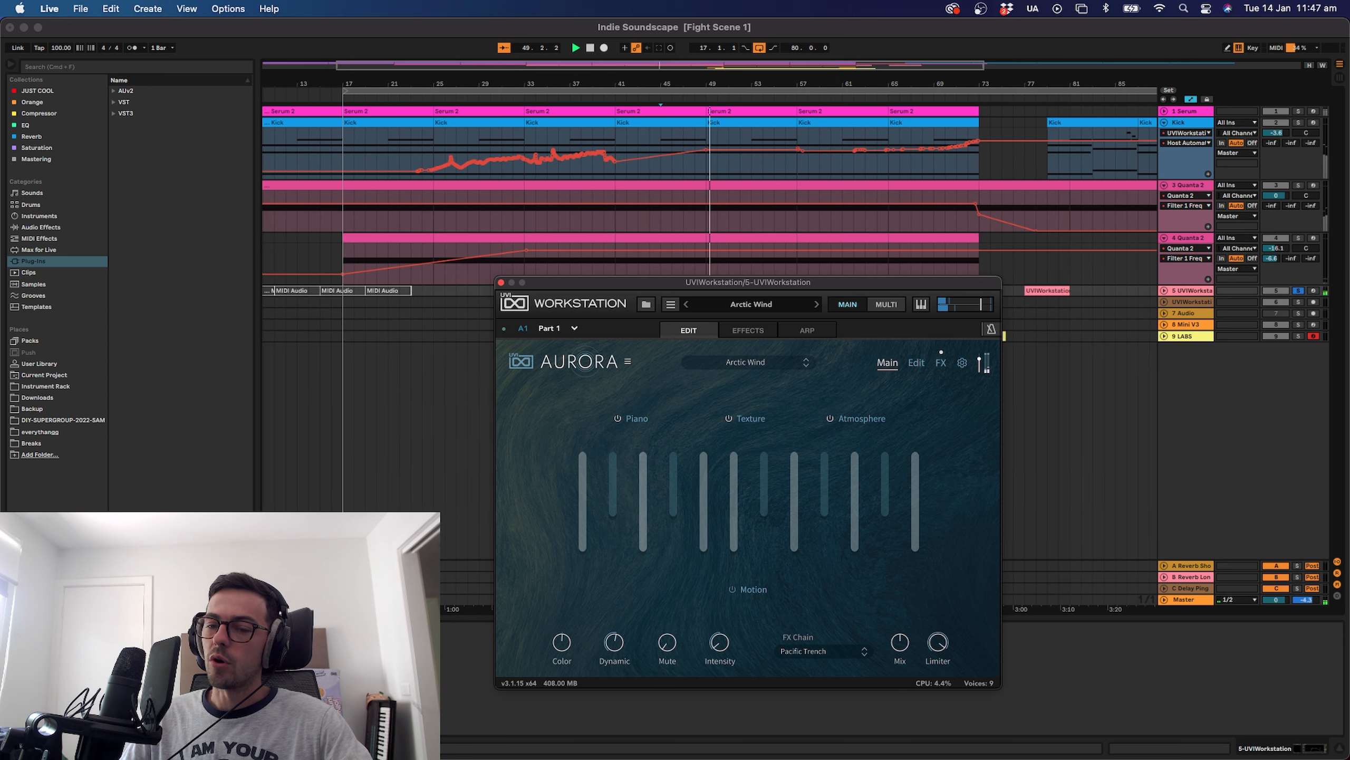
left_click(501, 282)
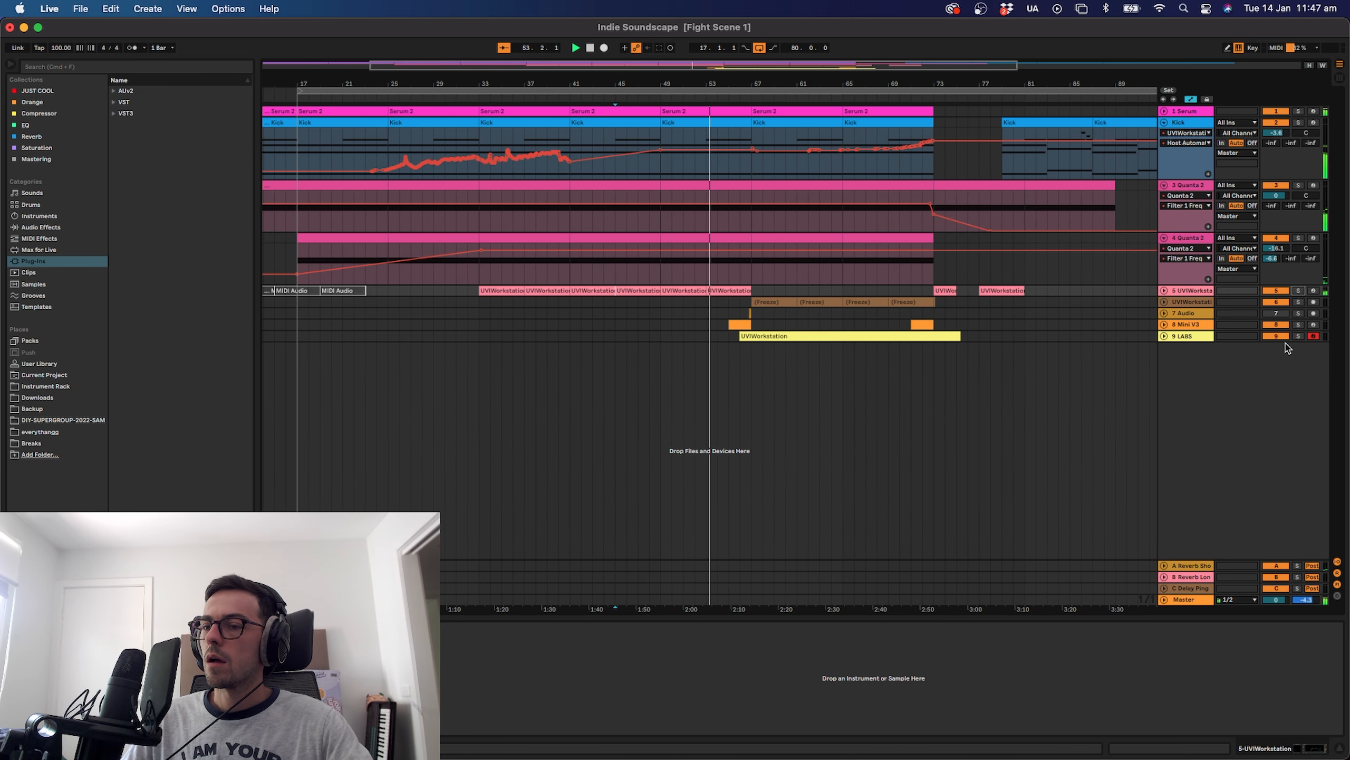
Select the first 8 Mini V3 clip, audition the track while viewing its Mini V synth window, and close the window.
left_click(741, 324)
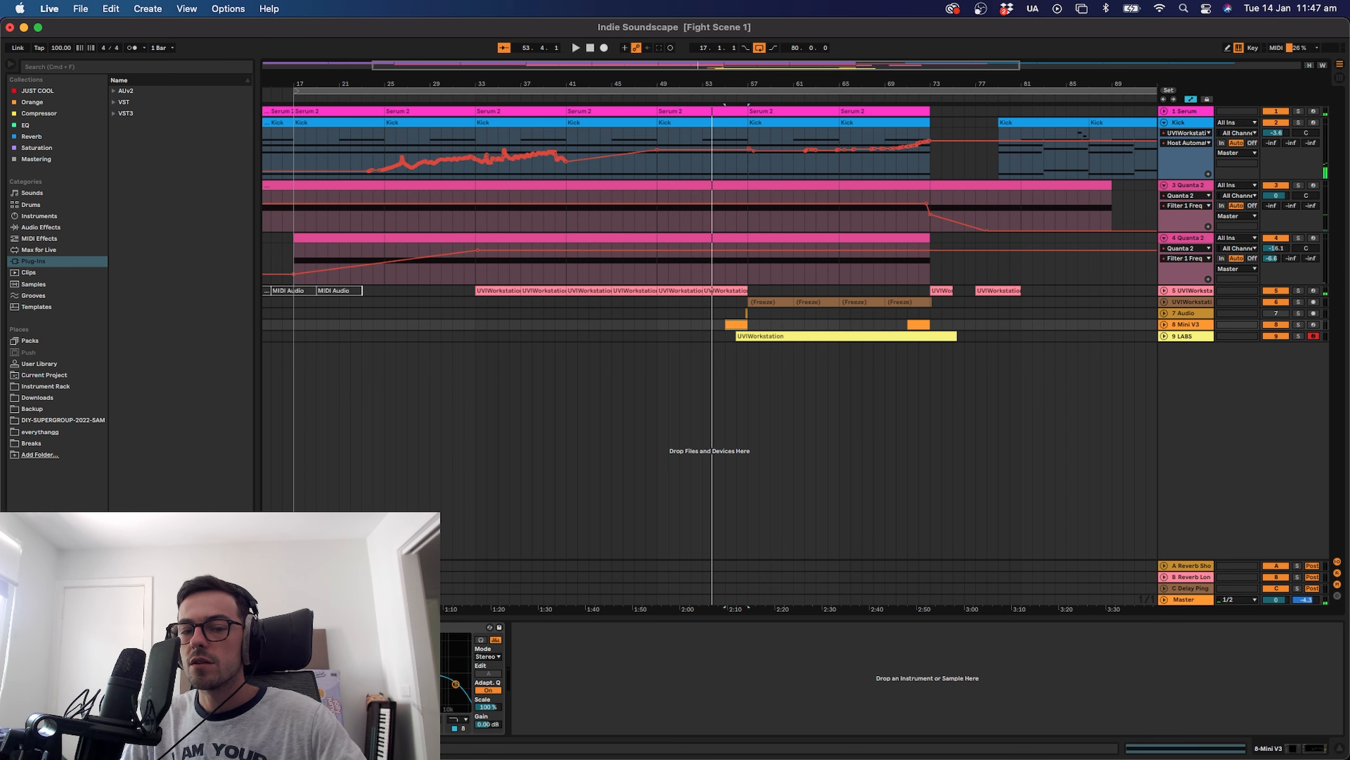
left_click(28, 627)
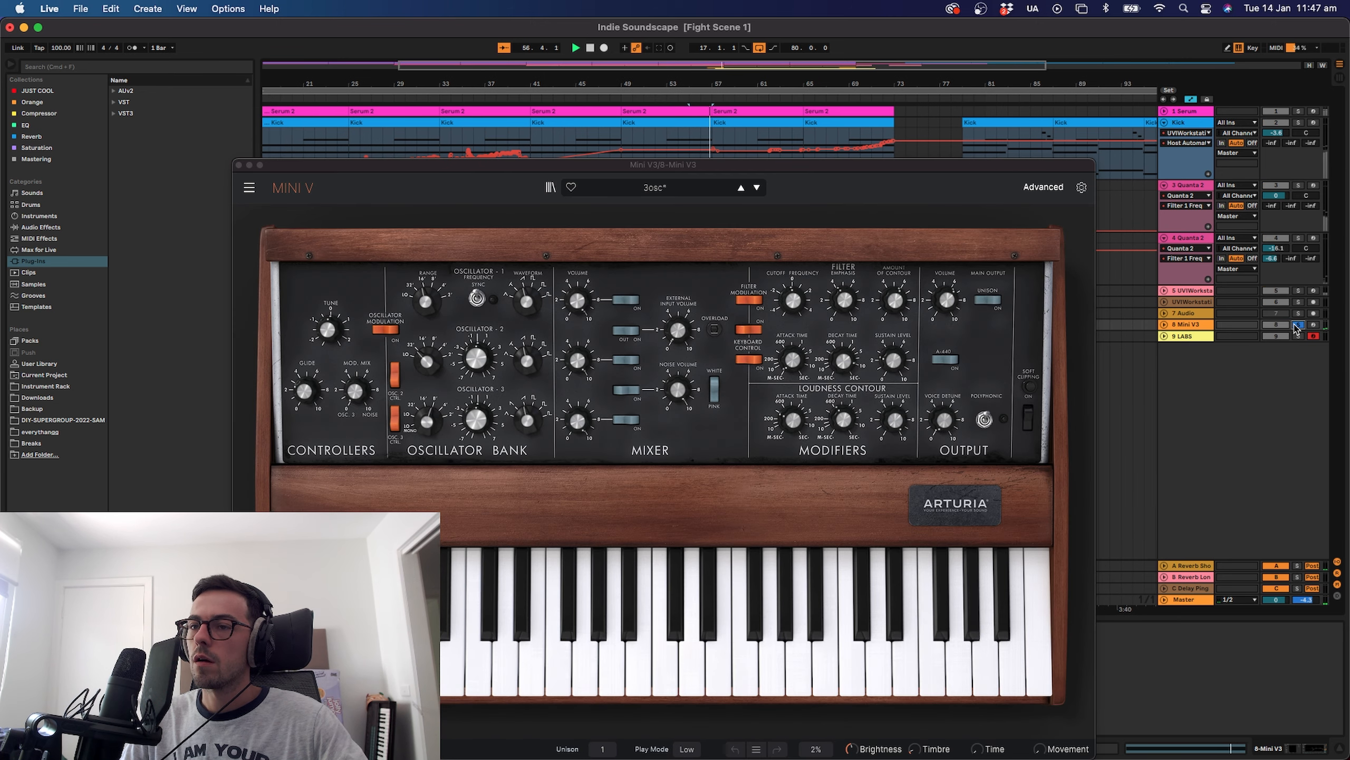
key("space")
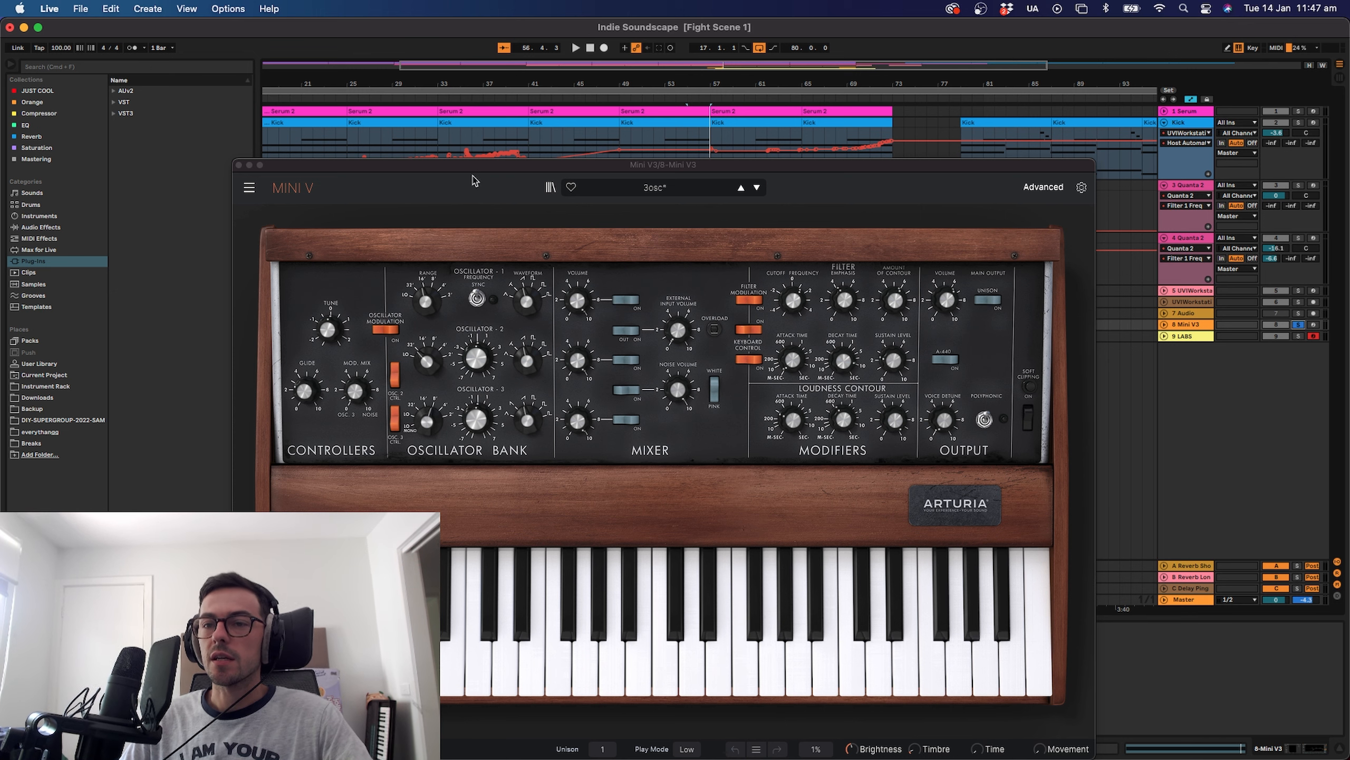
left_click(238, 165)
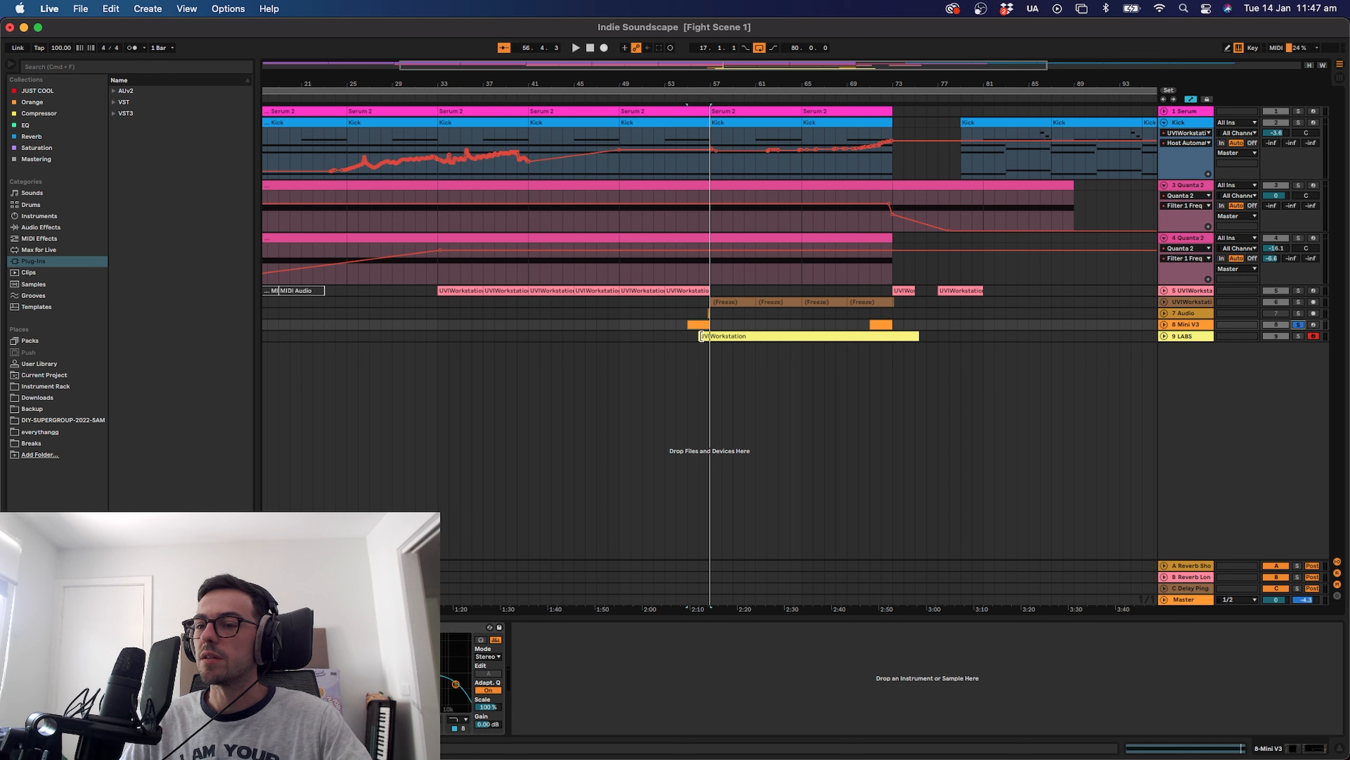
Unsolo and unfold the 8 Mini V3 track, and highlight bars 33 to 61 on its Track Volume lane.
left_click(677, 326)
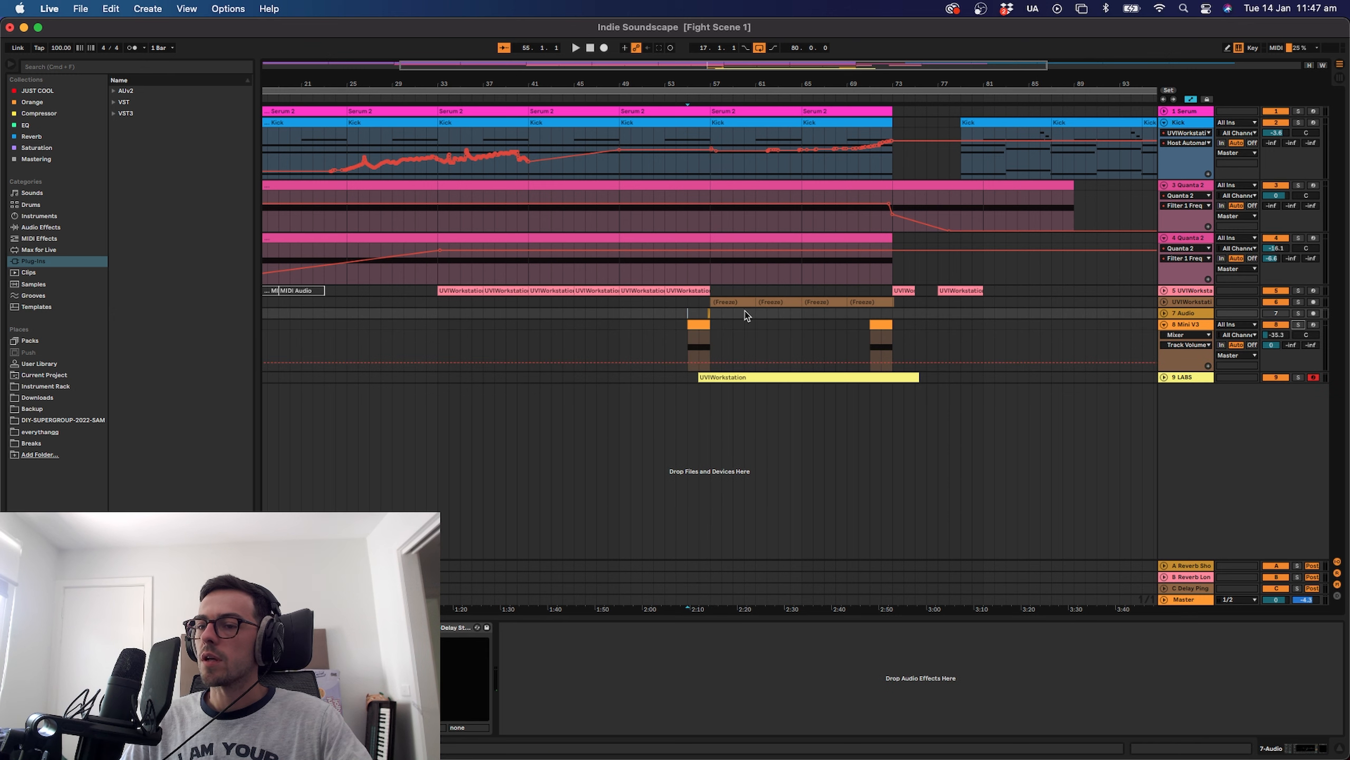
left_click(619, 340)
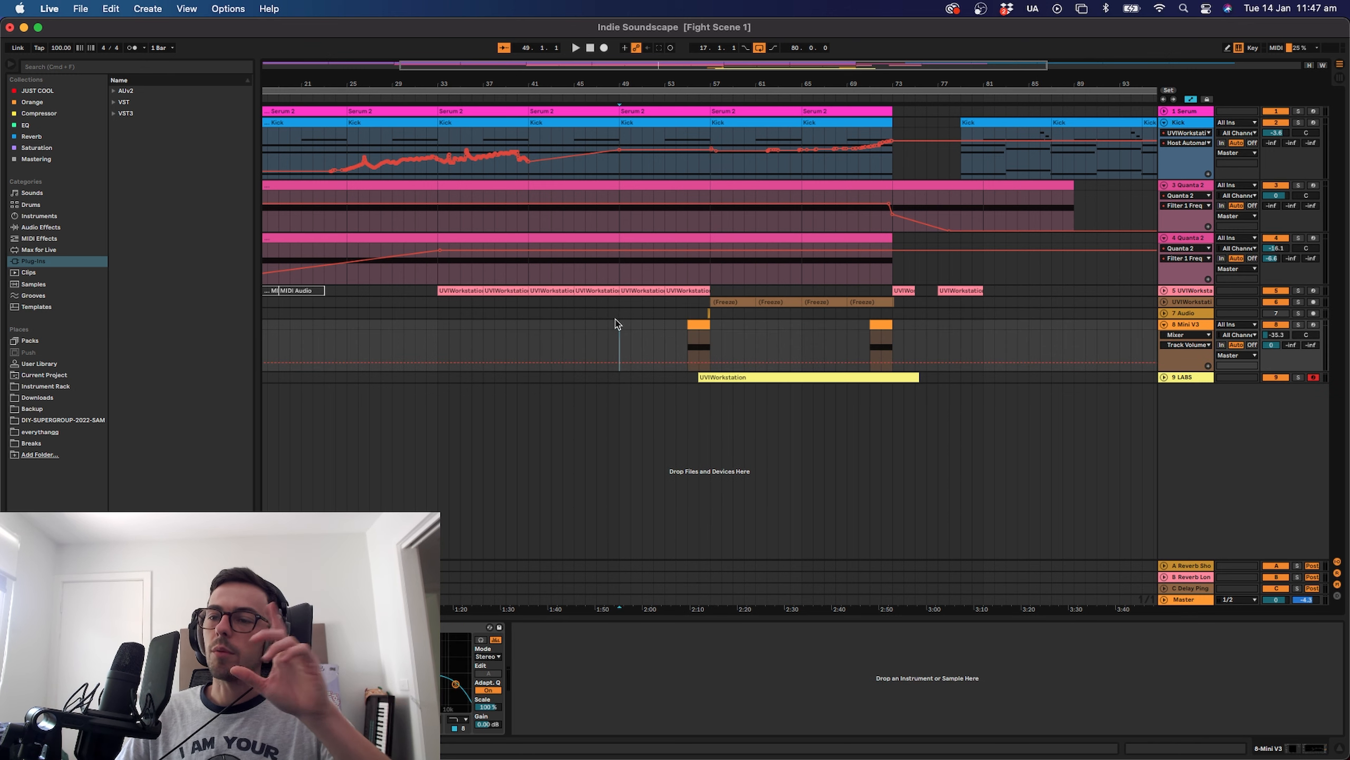
left_click_drag(434, 335, 759, 344)
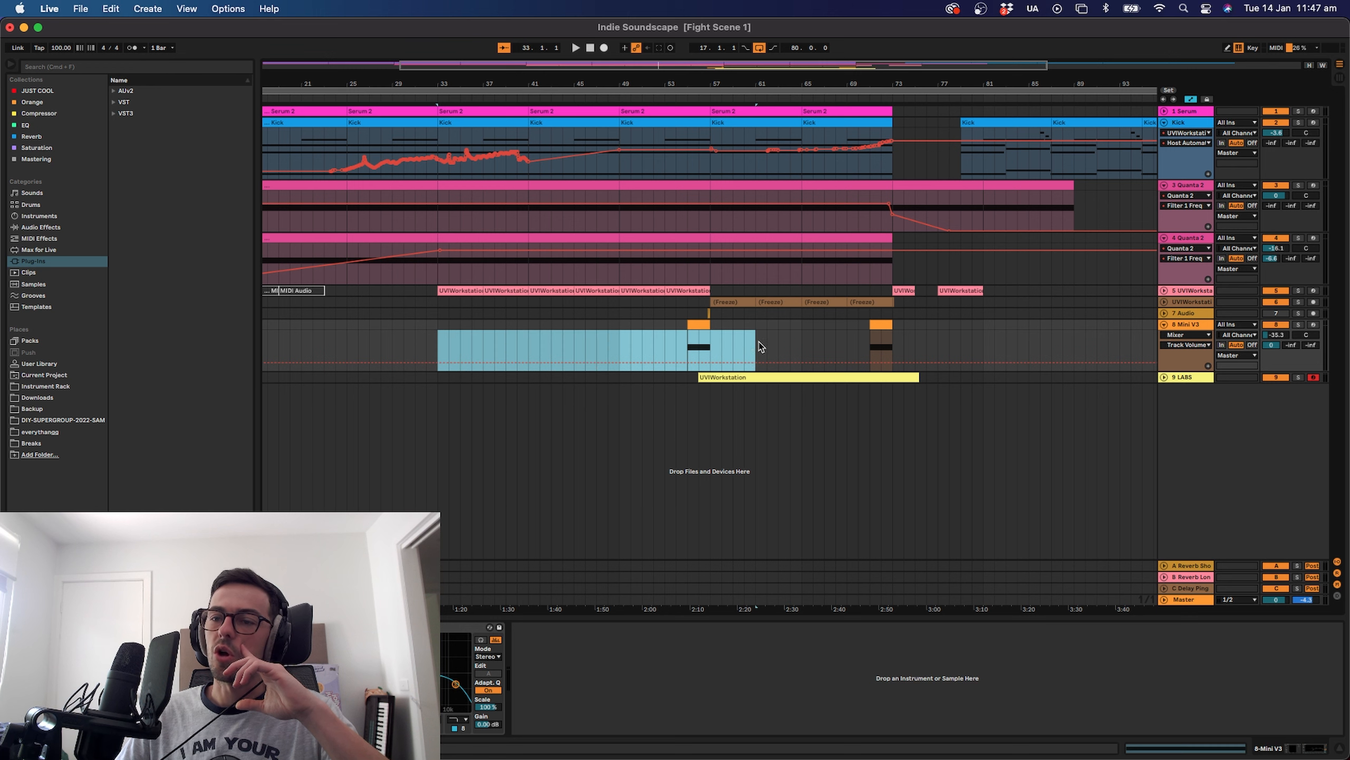
Play the full arrangement from bar 53, and solo the frozen UVIWorkstation track and select its first clip at bar 57.
left_click(718, 314)
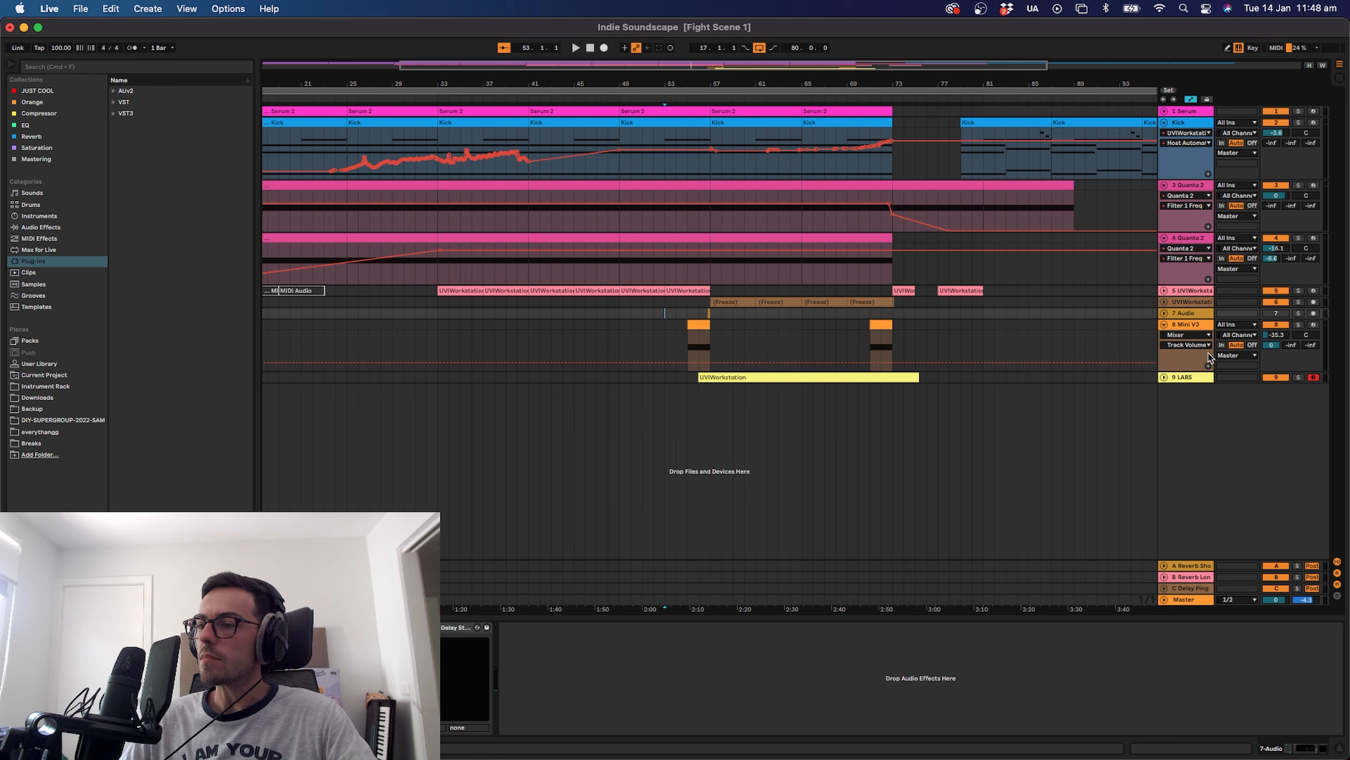
key("space")
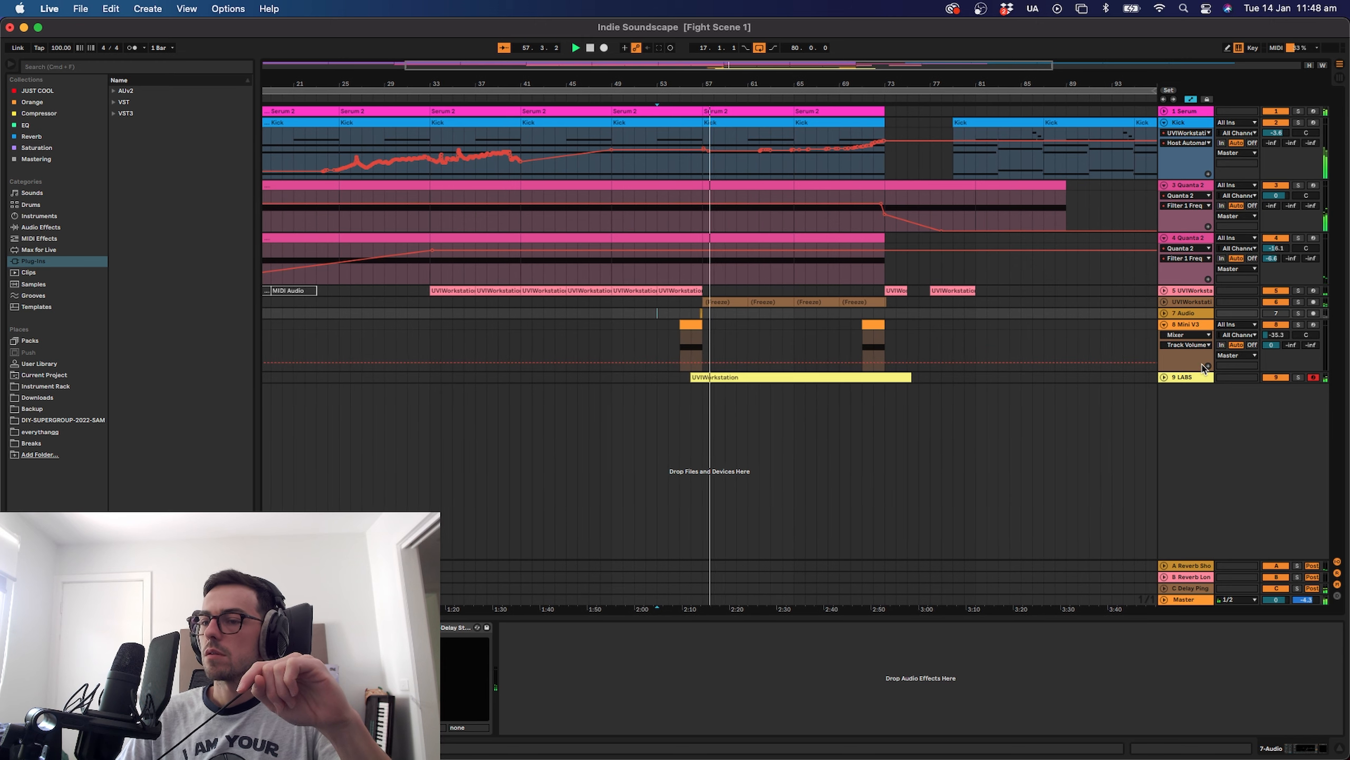
left_click(1298, 302)
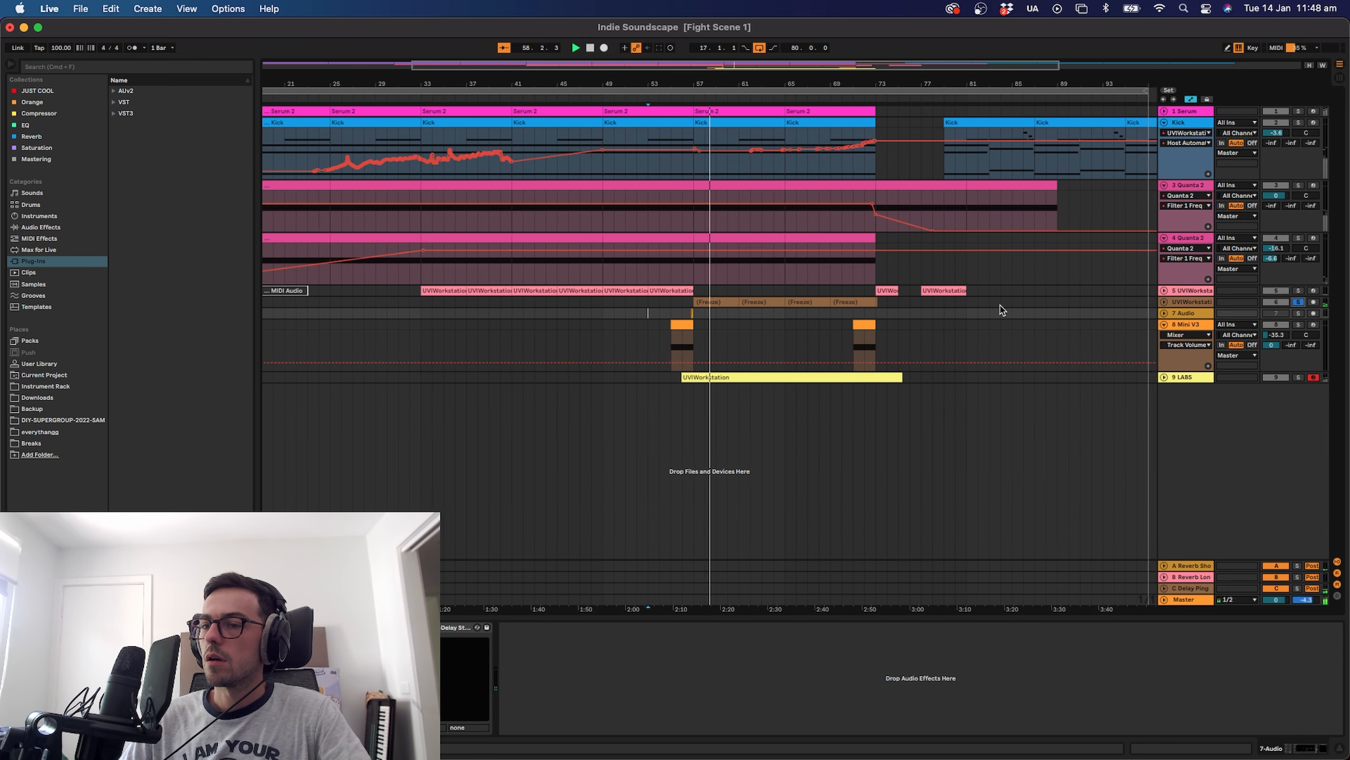
left_click(727, 302)
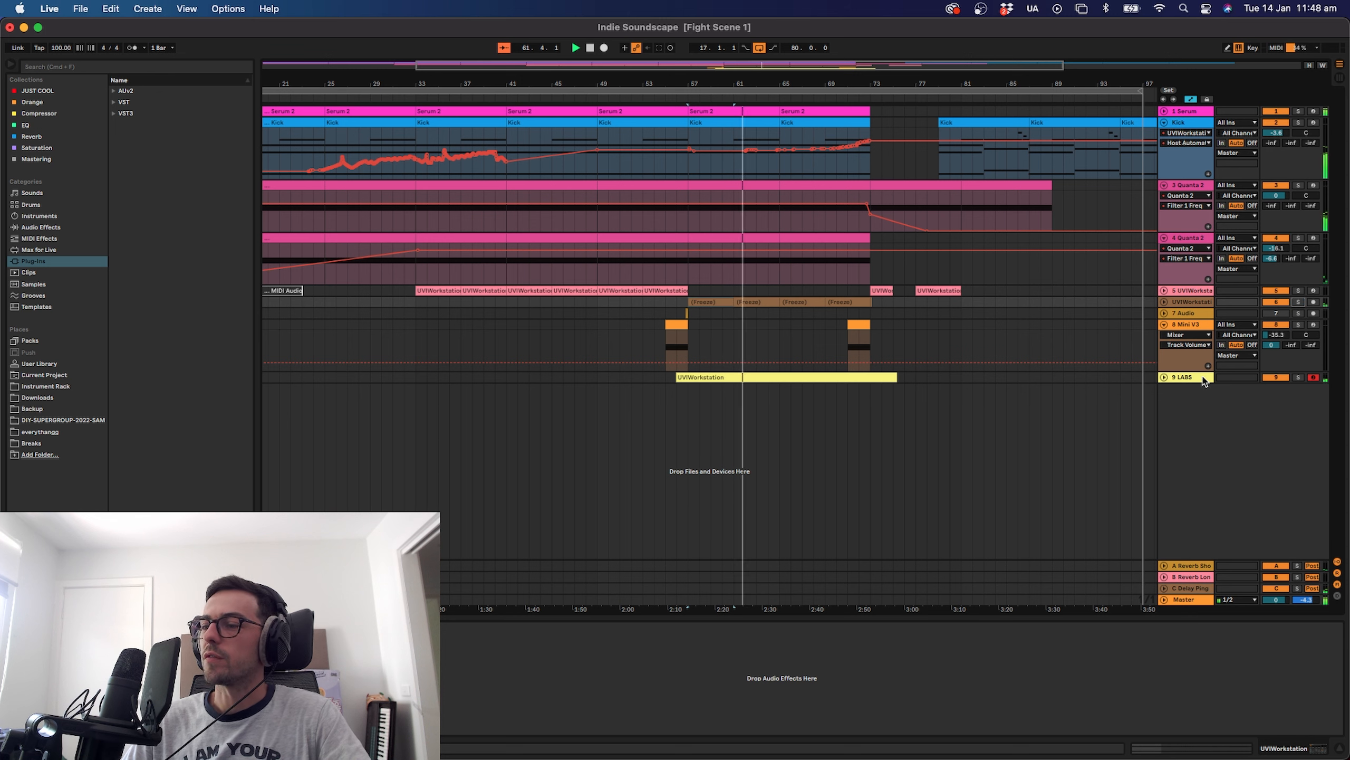
View the 9 LABS track's Soft Piano instrument window, dismiss its error notice, and close the window.
left_click(1203, 379)
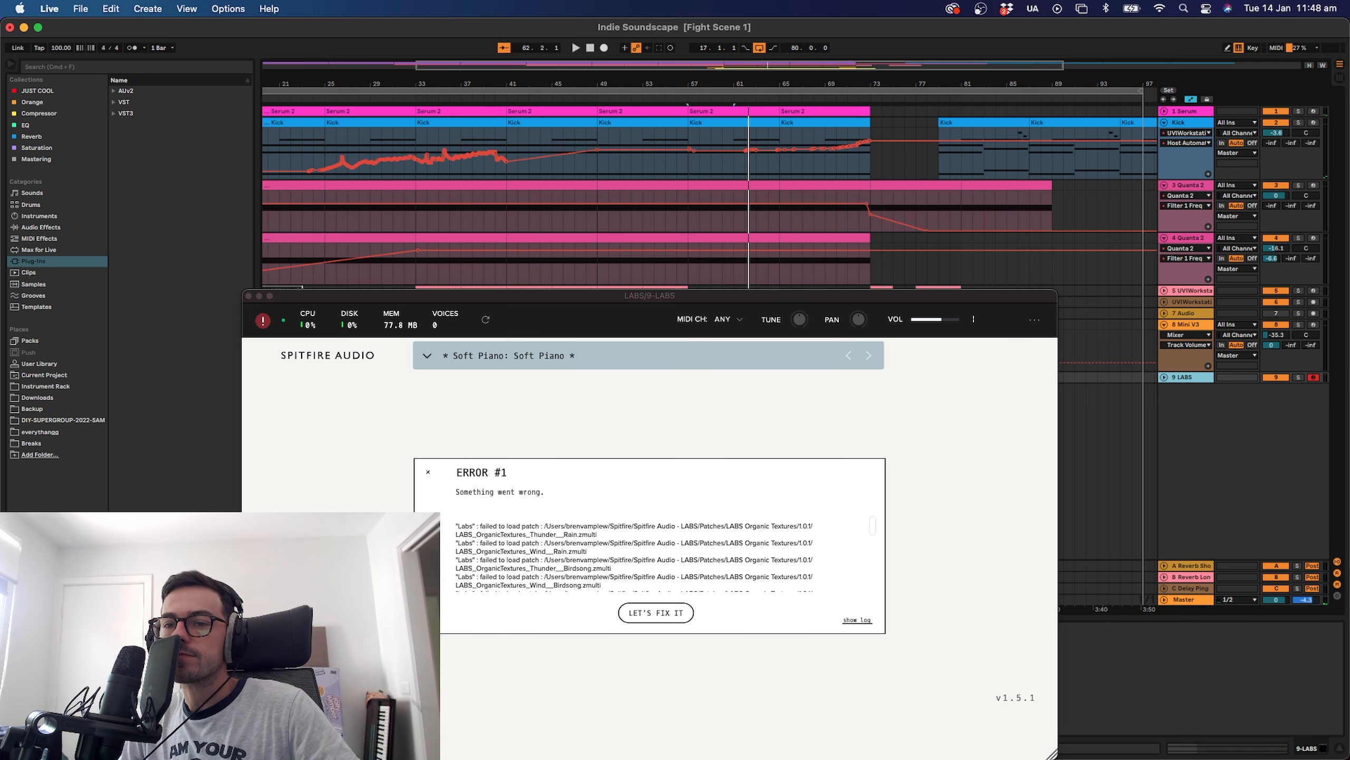
left_click_drag(589, 301, 475, 125)
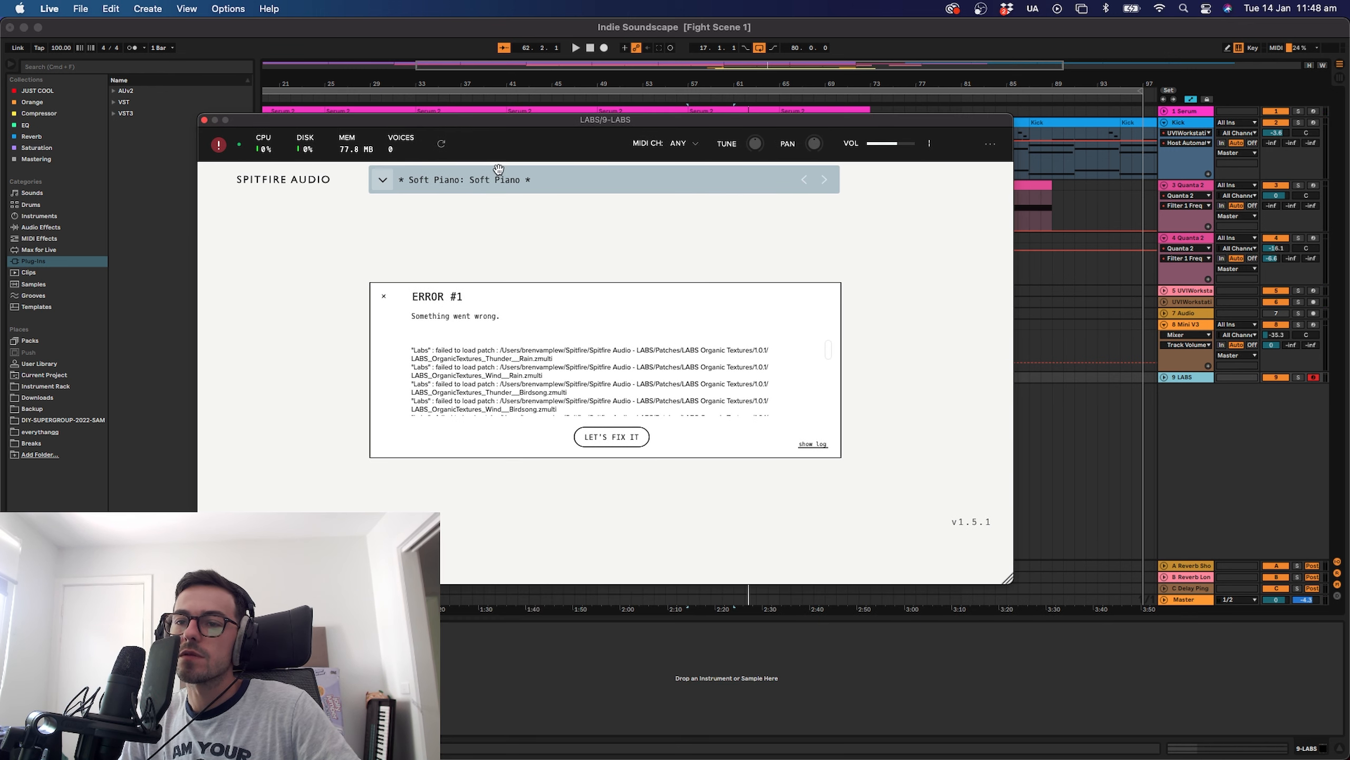
left_click(381, 301)
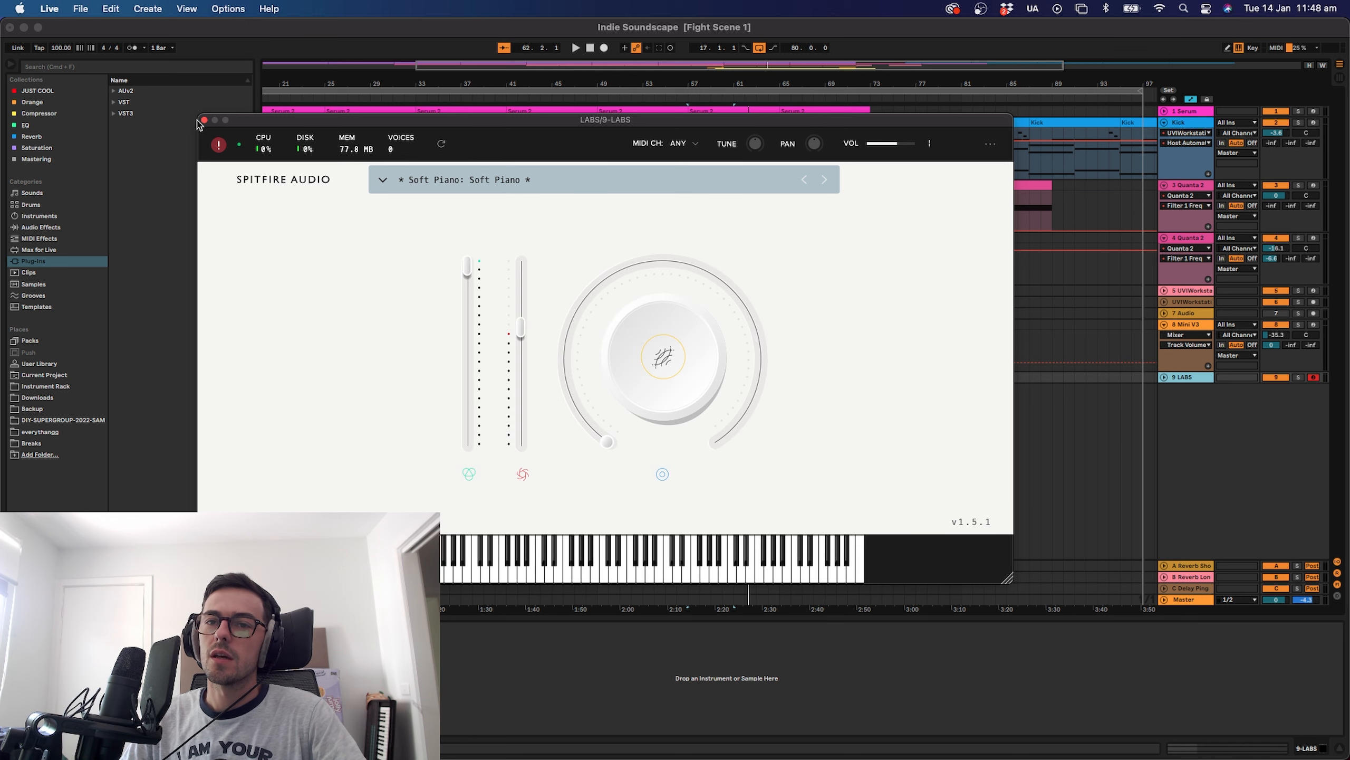
left_click_drag(351, 124, 636, 104)
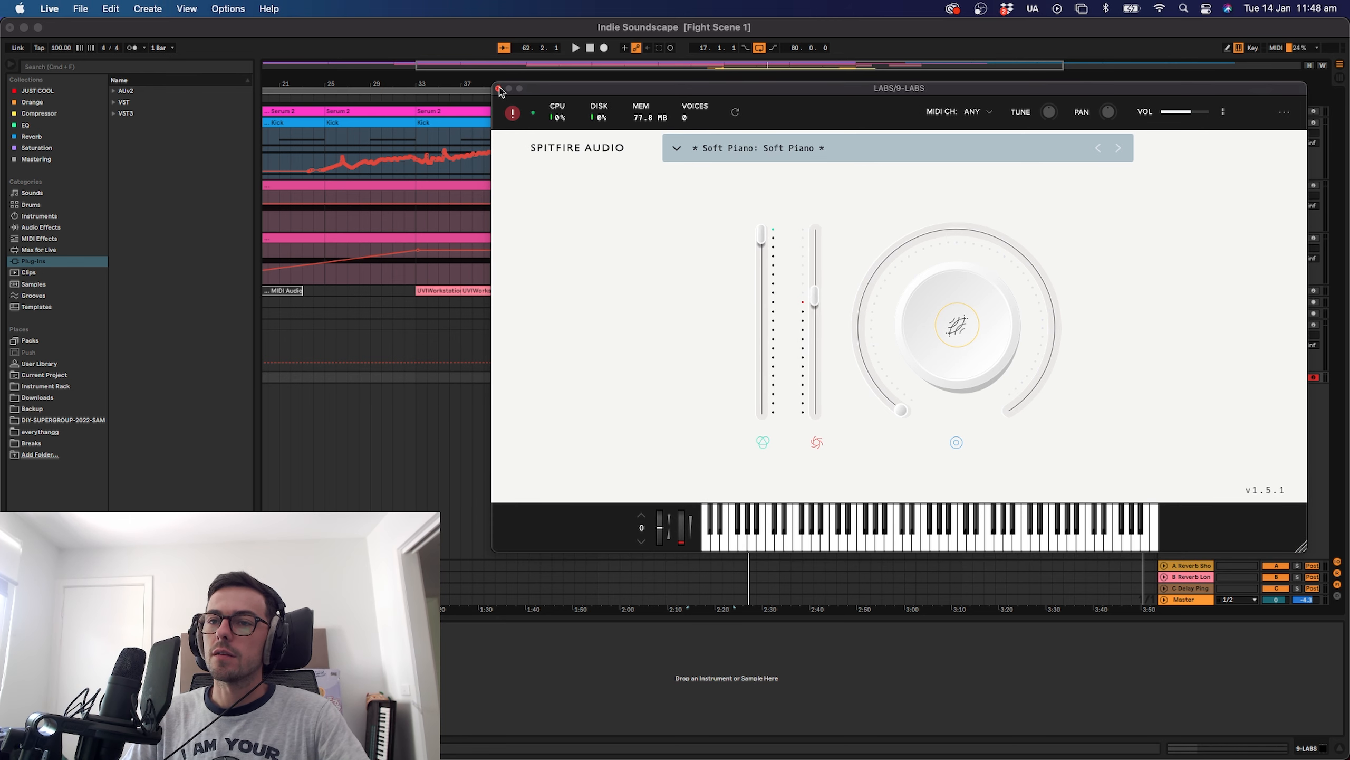
left_click(499, 88)
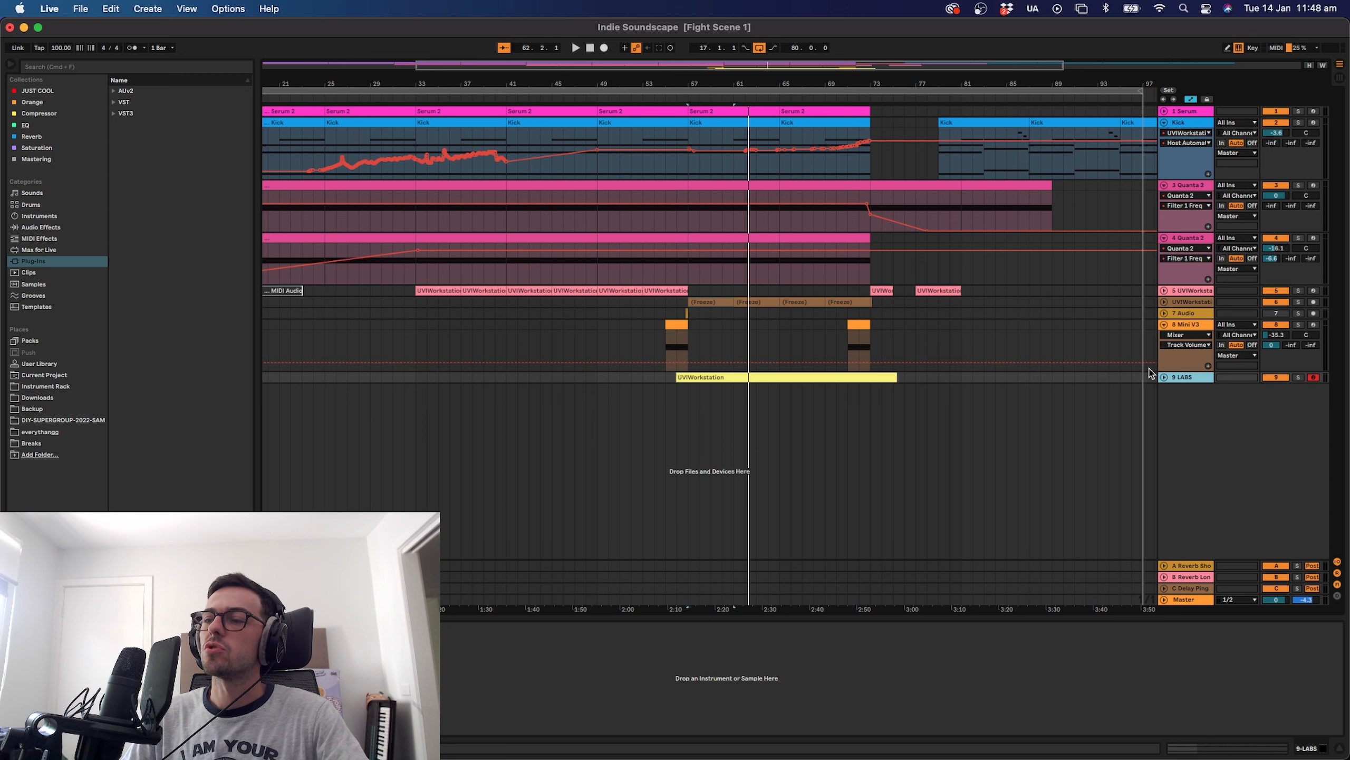
Unfold the 9 LABS track and hide the automation lanes in the arrangement.
left_click(1165, 377)
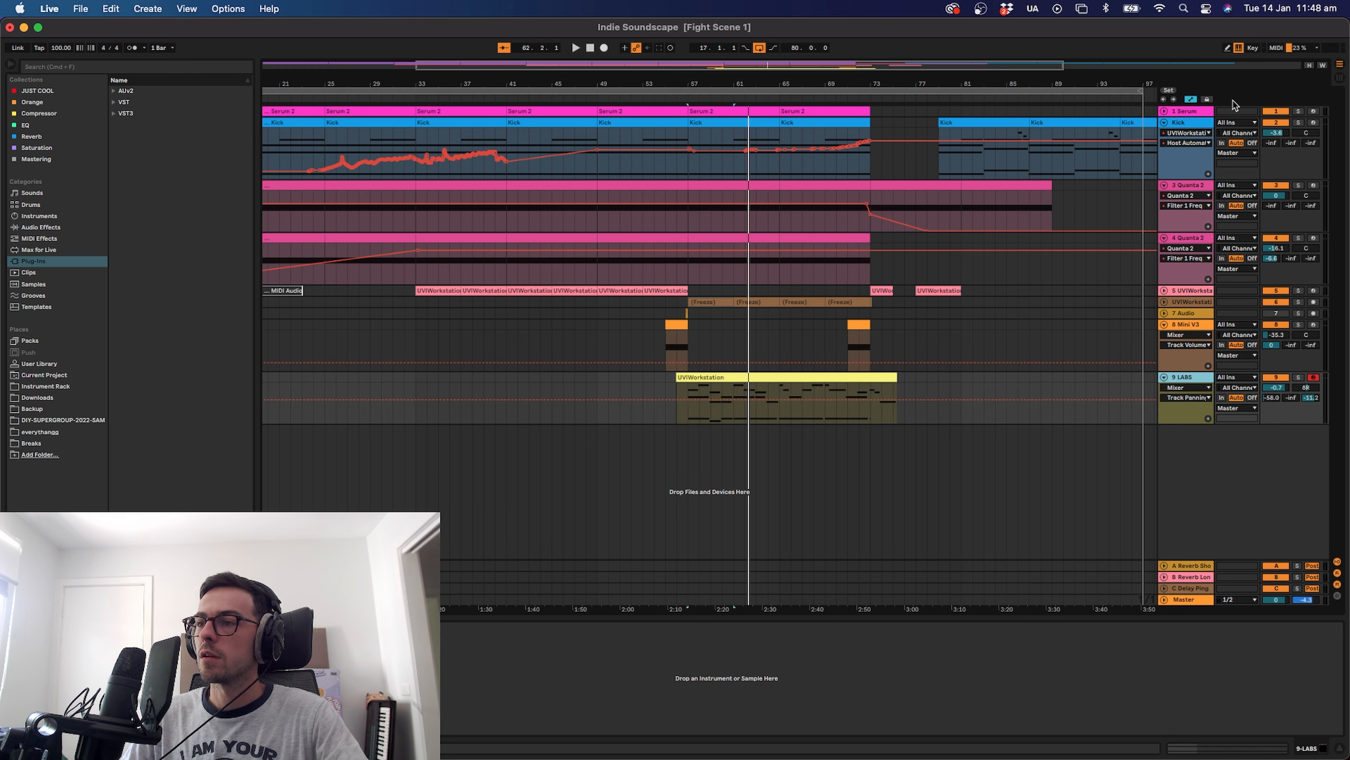
left_click(1191, 100)
key("space")
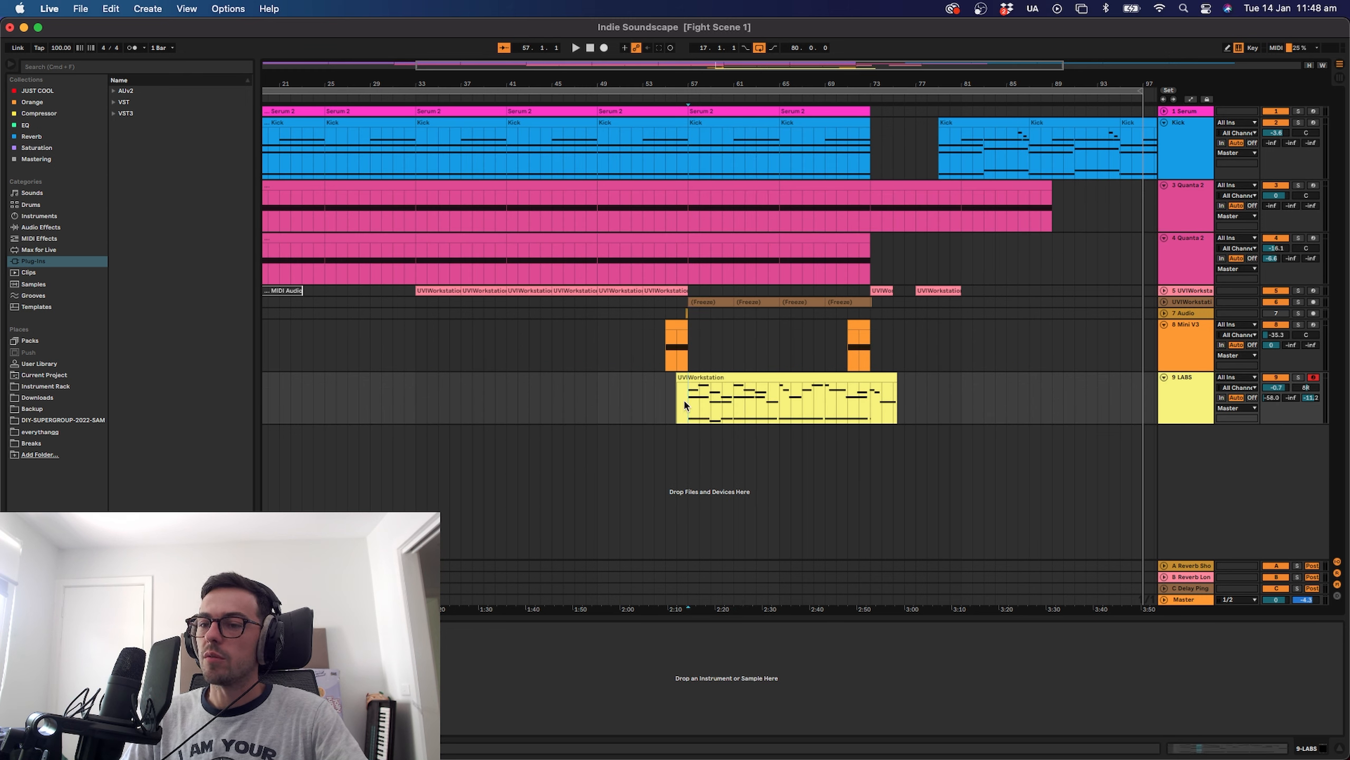
Solo the 9 LABS track, audition it from bar 57, and unsolo it during playback.
left_click(1298, 378)
key("space")
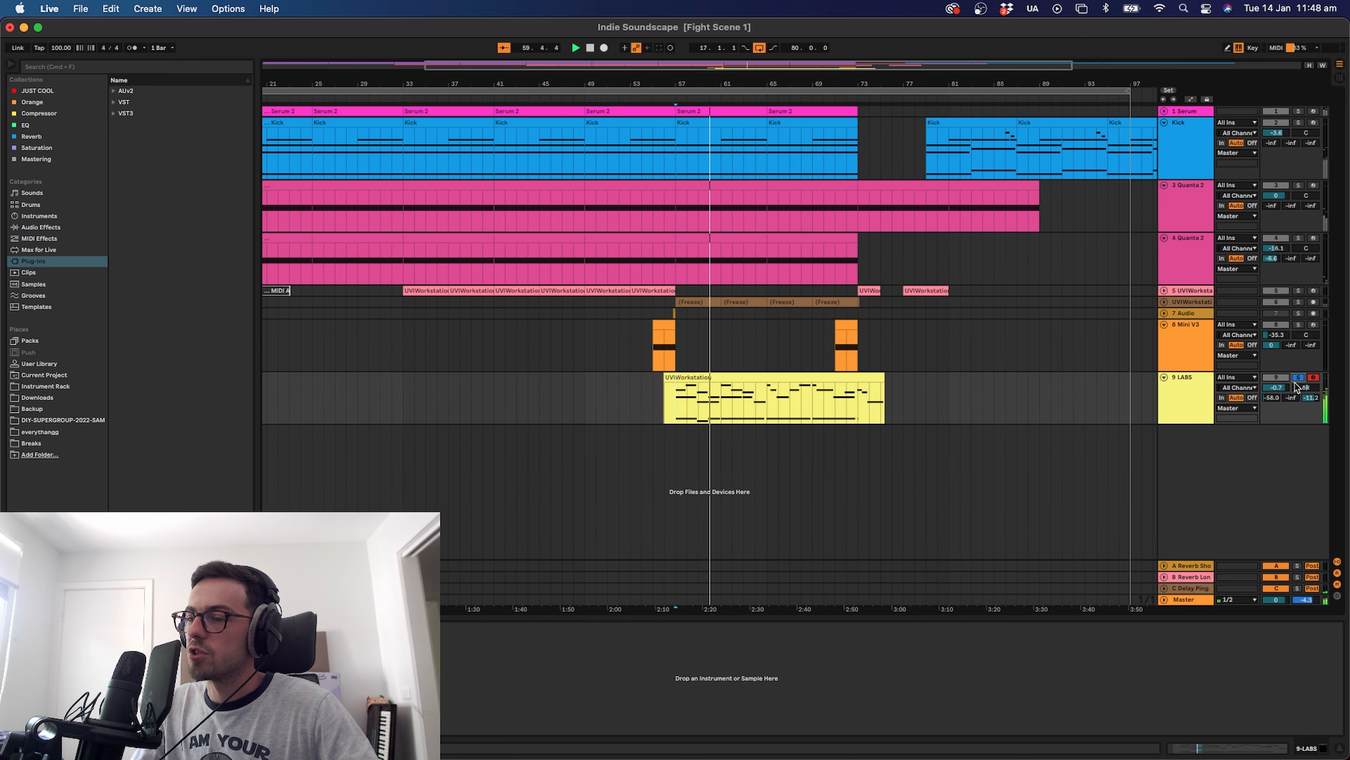
left_click(1298, 378)
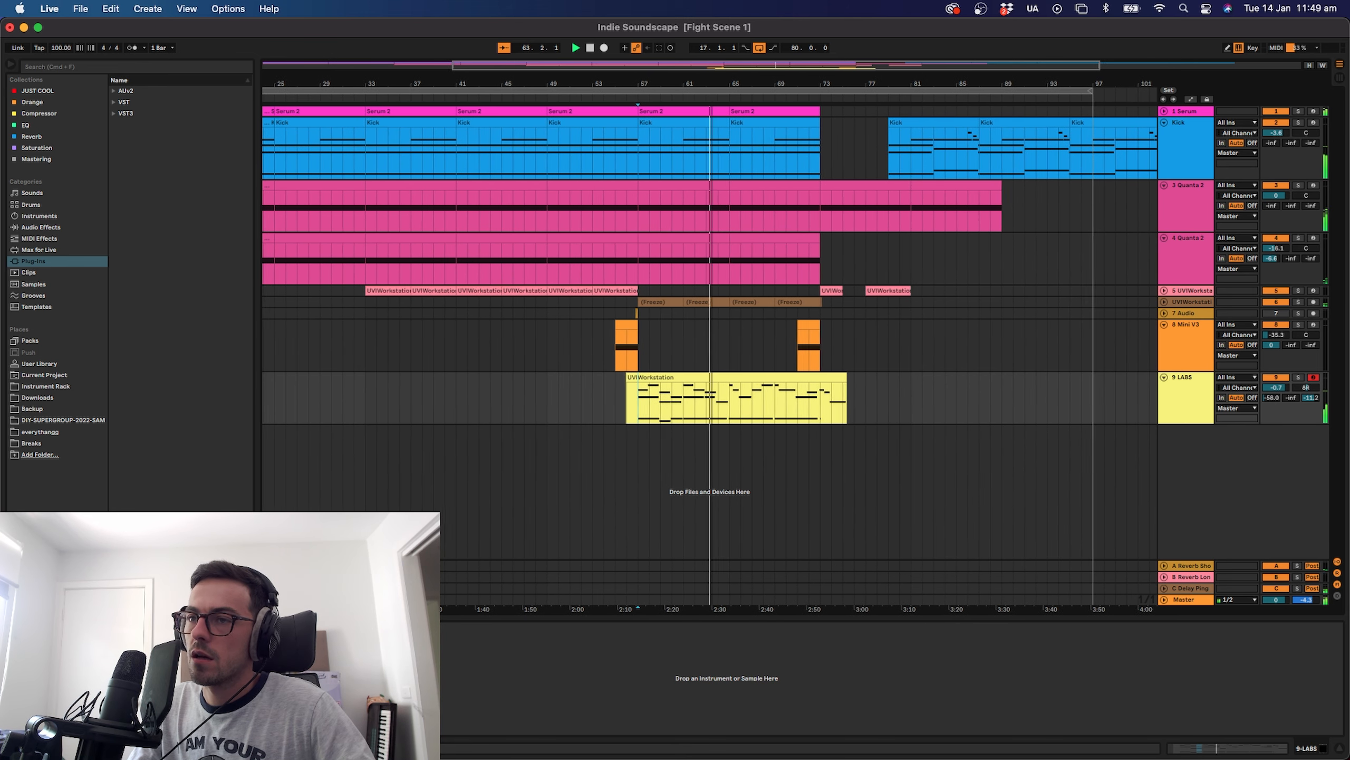
Unfold the 5 UVIWorkstation track and select its clip at bar 73 while the arrangement plays.
left_click_drag(813, 63, 787, 107)
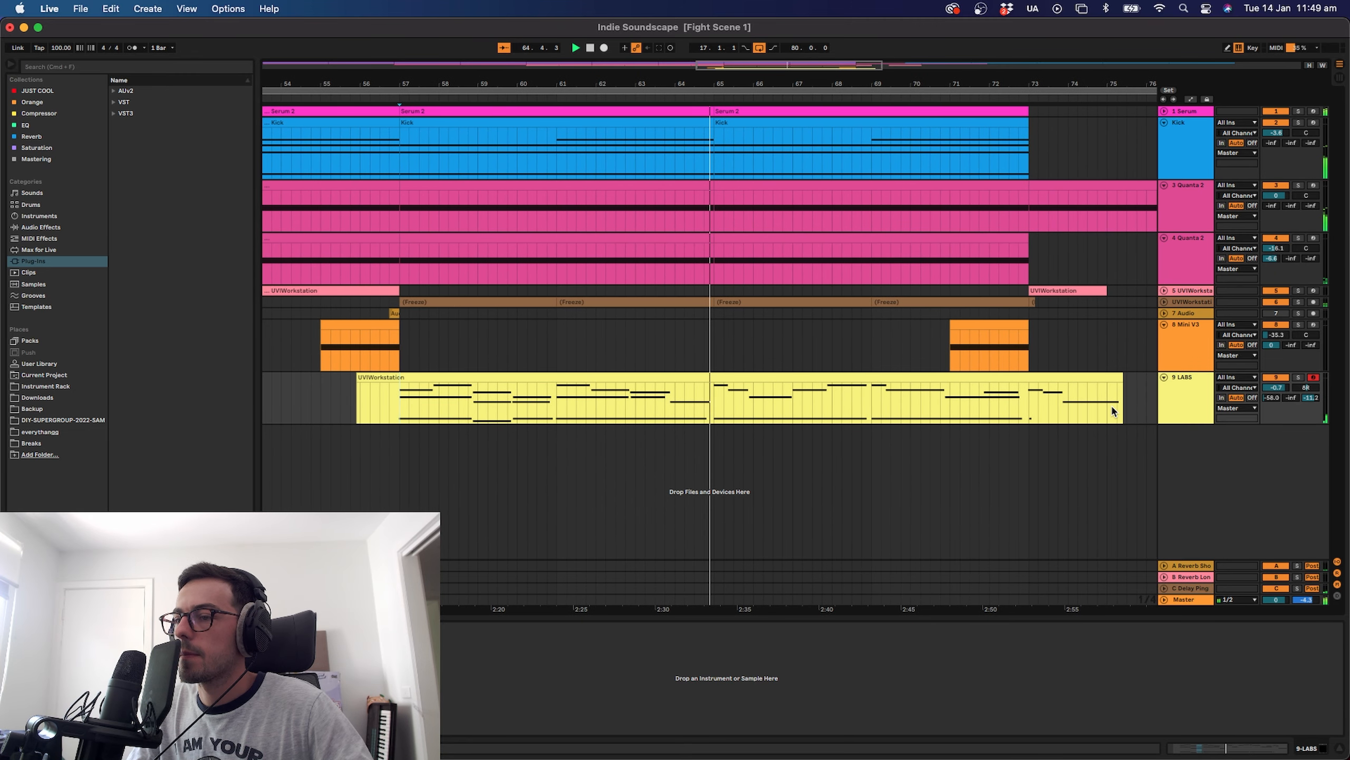
left_click(1163, 291)
left_click(993, 292)
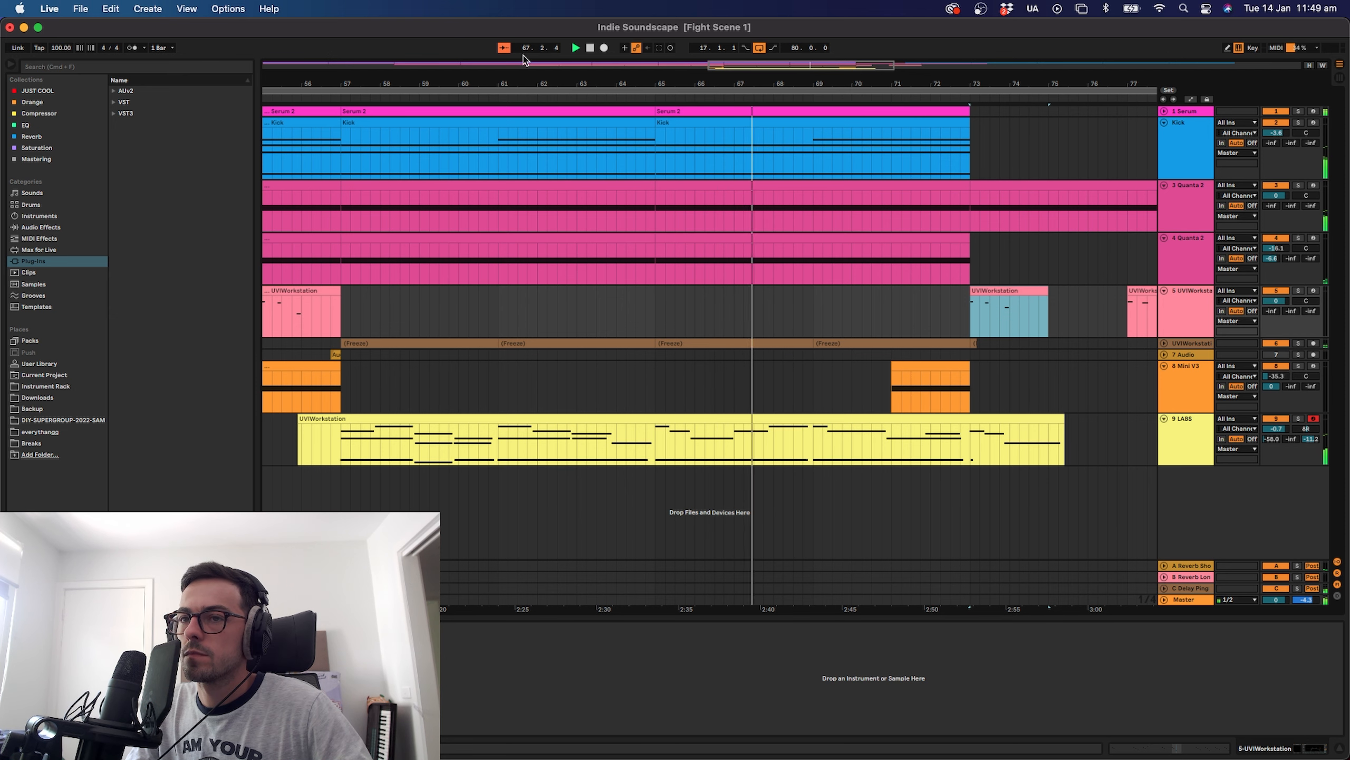
Follow the playhead closely through the end of the section, and place the insert marker at bar 73.
left_click(505, 47)
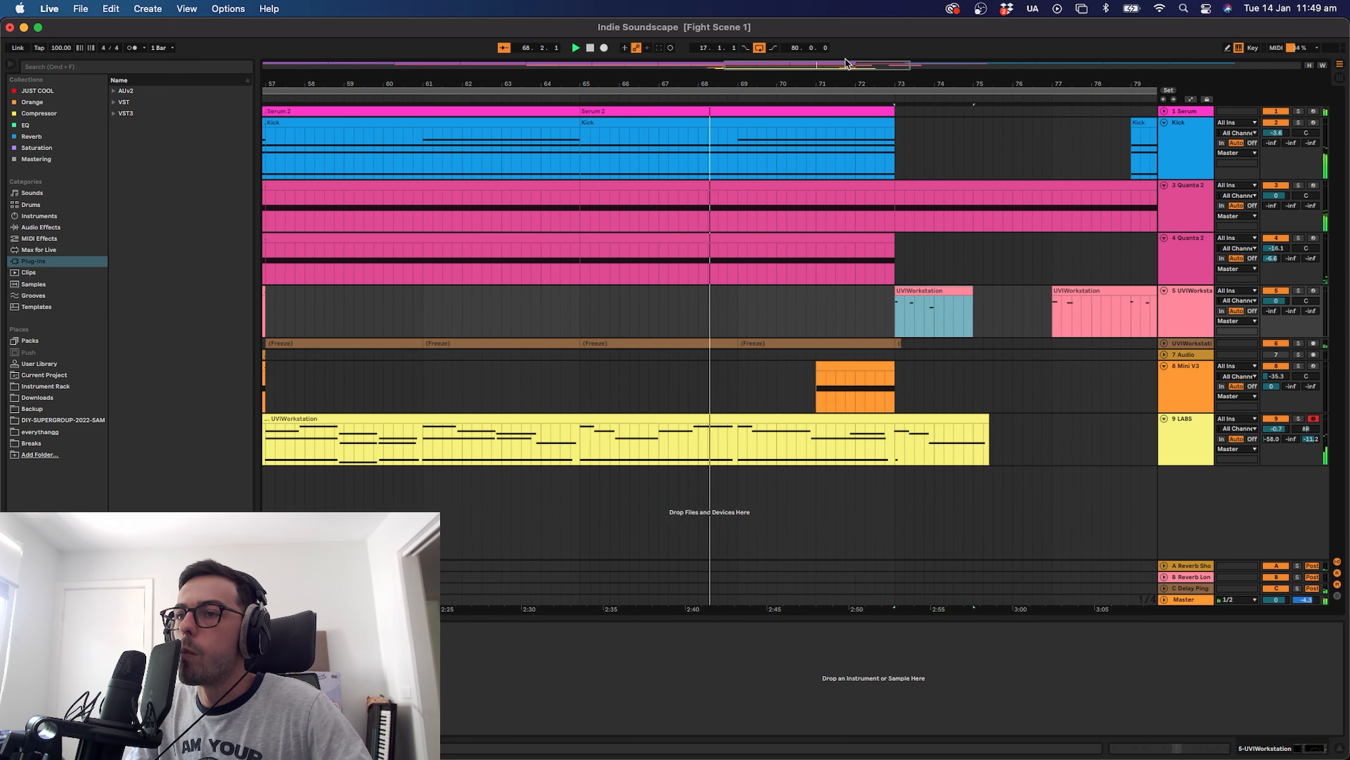
left_click_drag(830, 65, 877, 69)
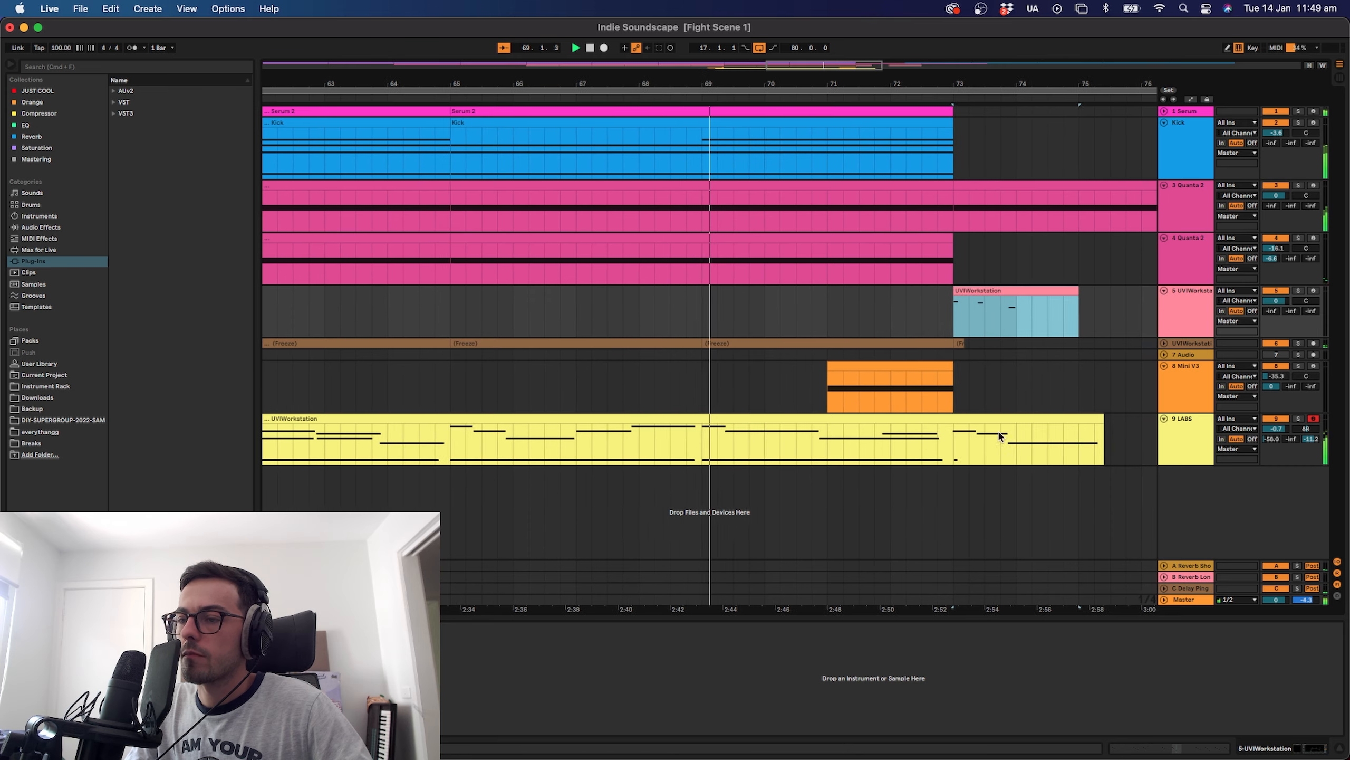
left_click(943, 320)
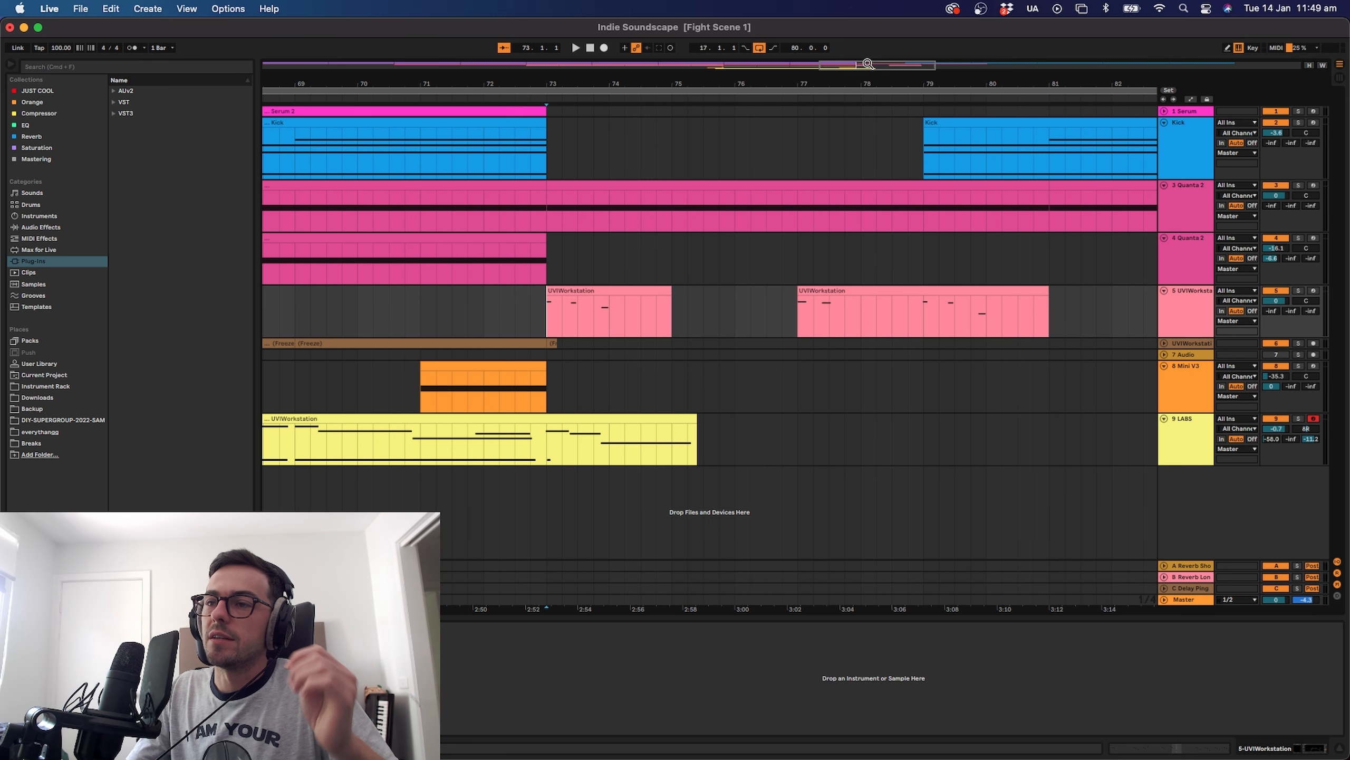
Solo the 5 UVIWorkstation track and audition its part from bar 49.
left_click_drag(867, 64, 836, 67)
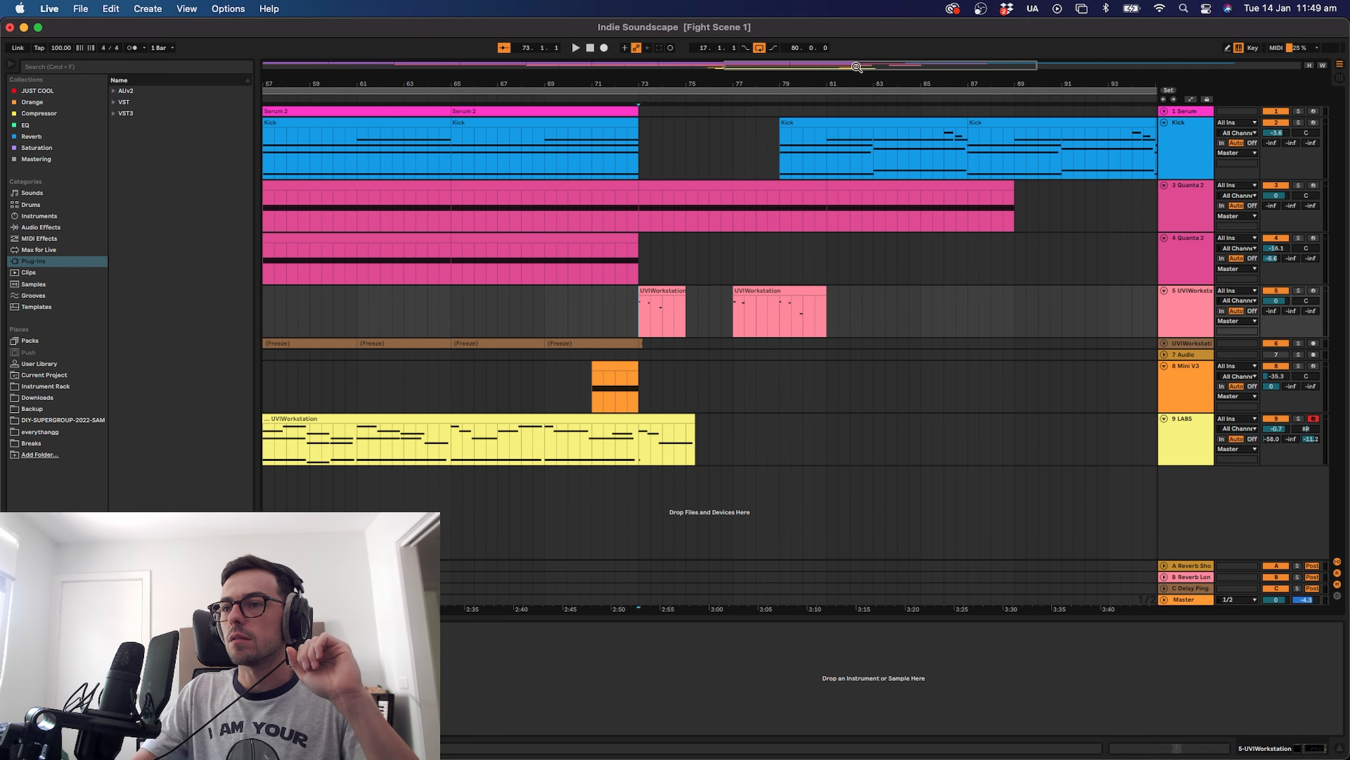
left_click_drag(857, 66, 719, 91)
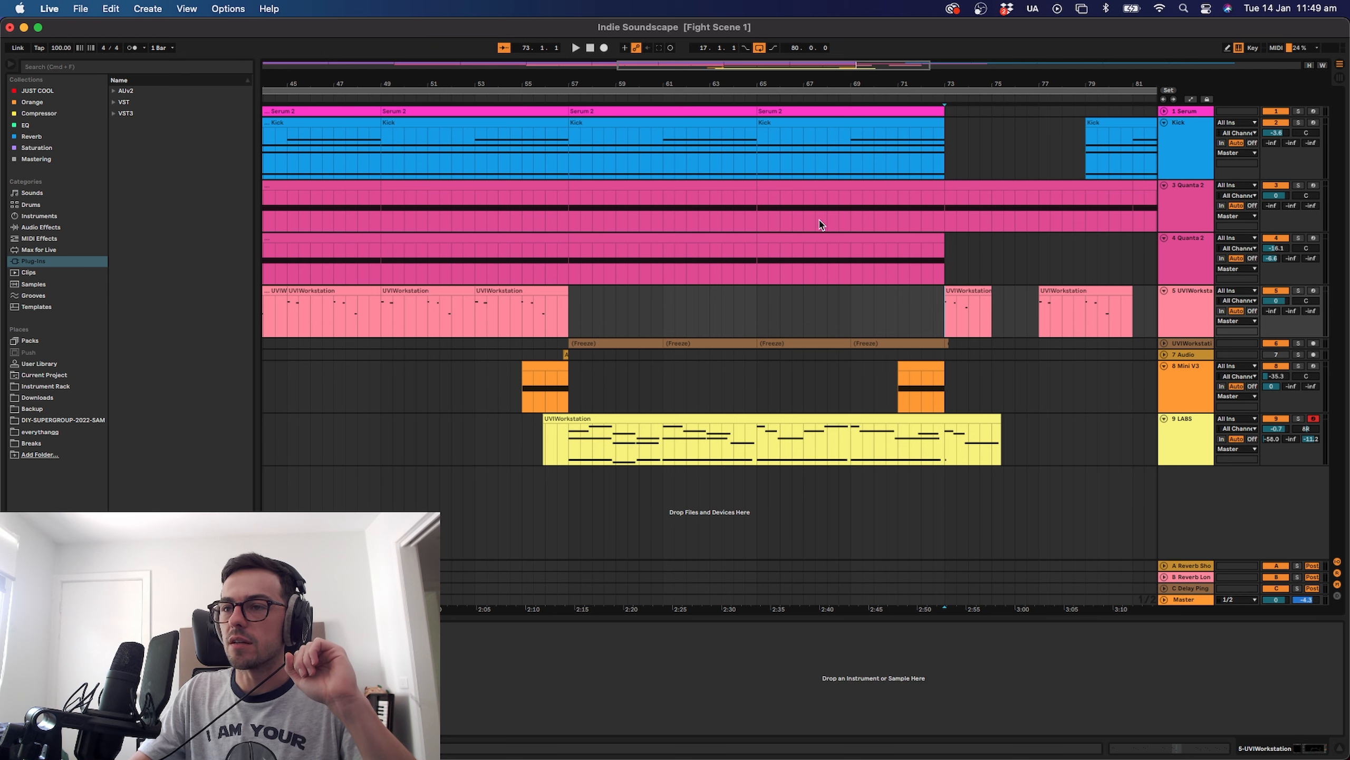
left_click_drag(852, 65, 838, 75)
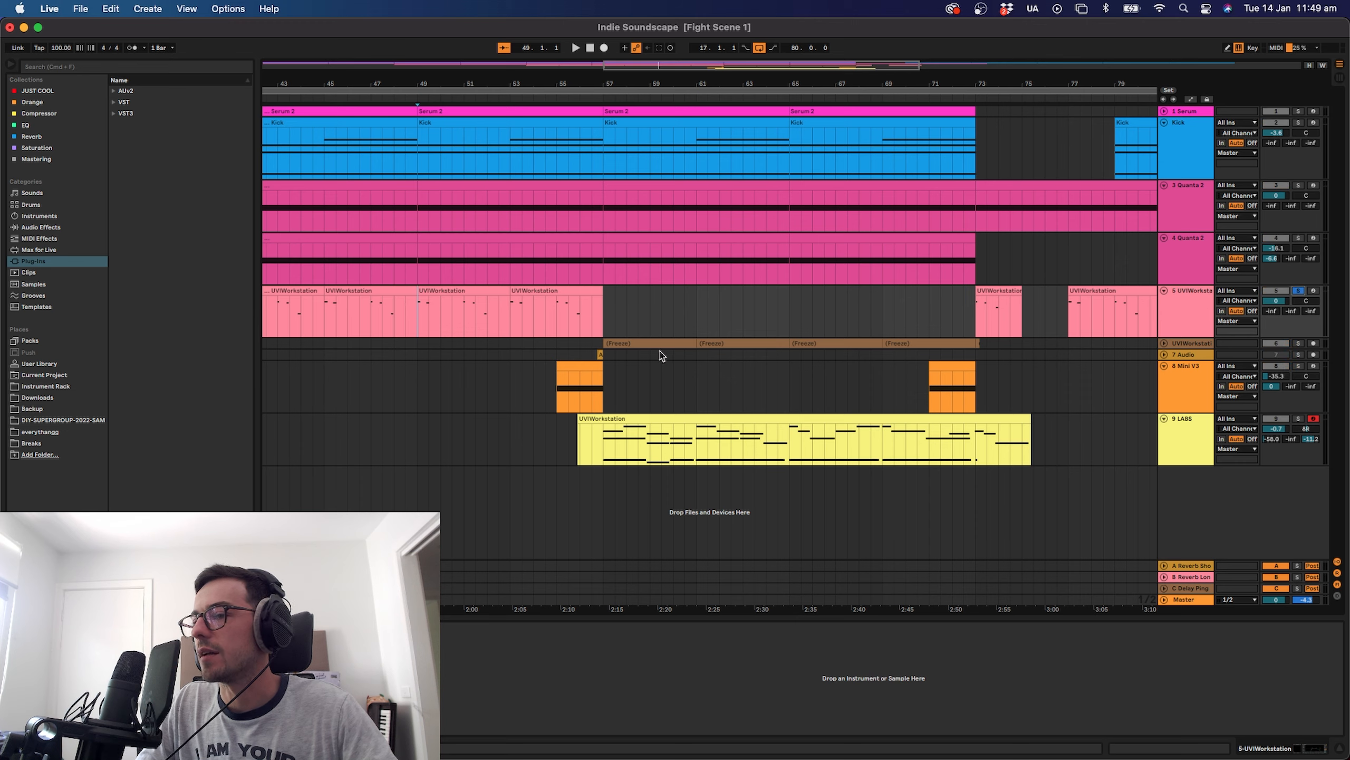
key("space")
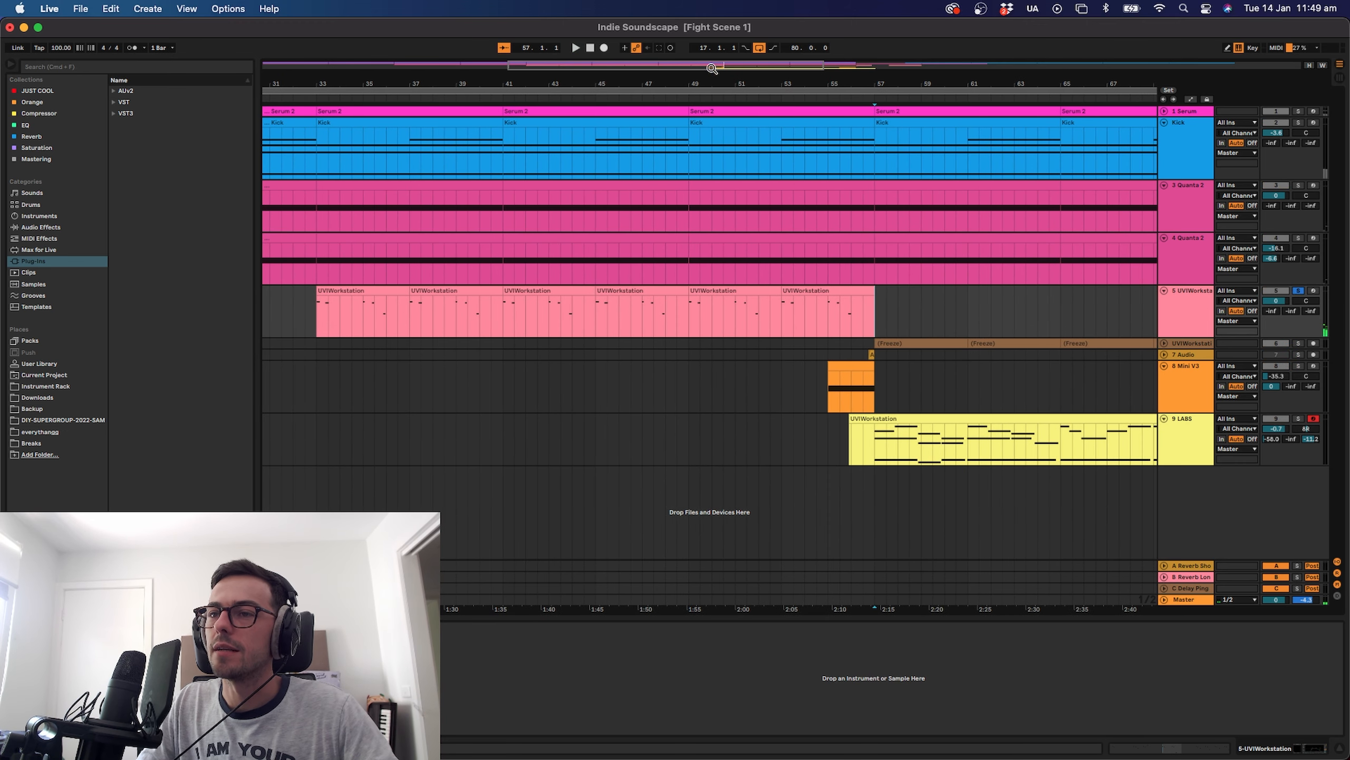
Unsolo the 5 UVIWorkstation track and play the full arrangement from bar 55.
left_click_drag(712, 68, 805, 68)
left_click(565, 323)
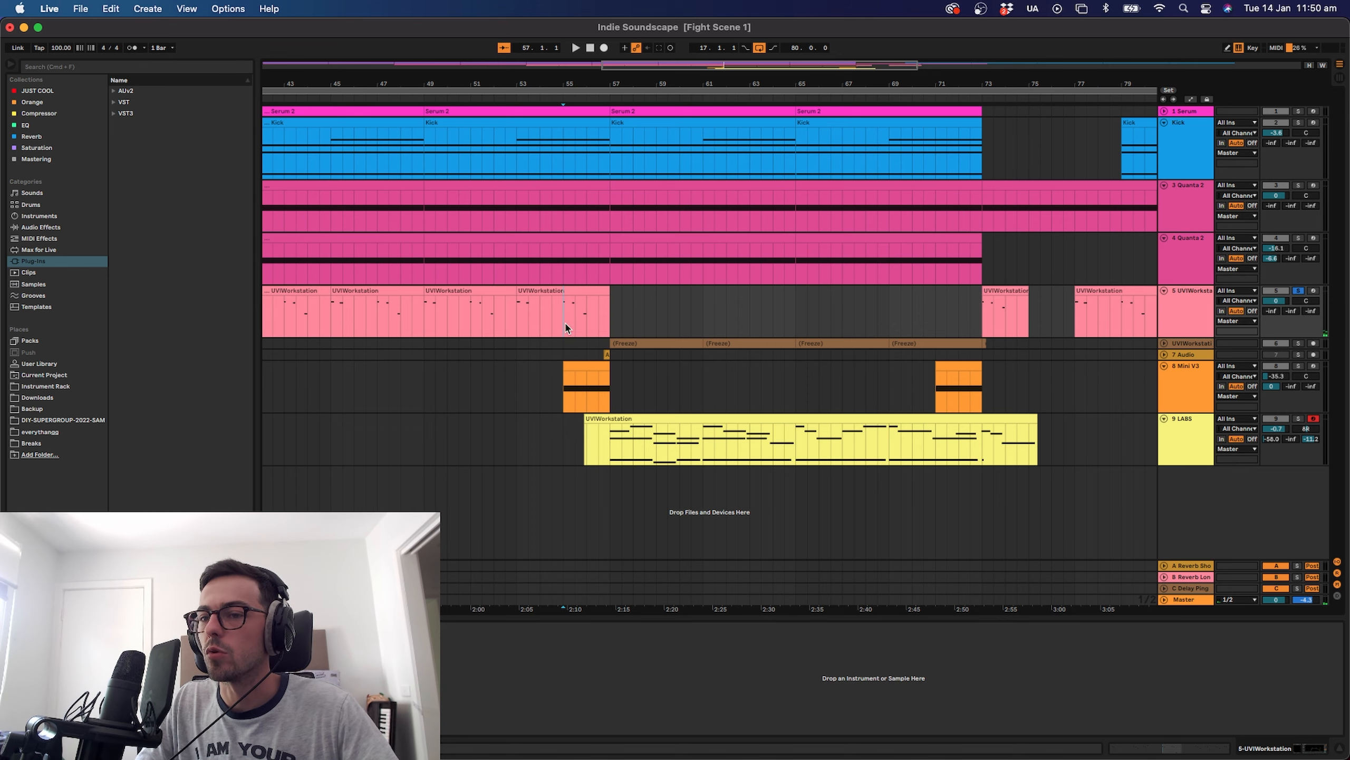
key("space")
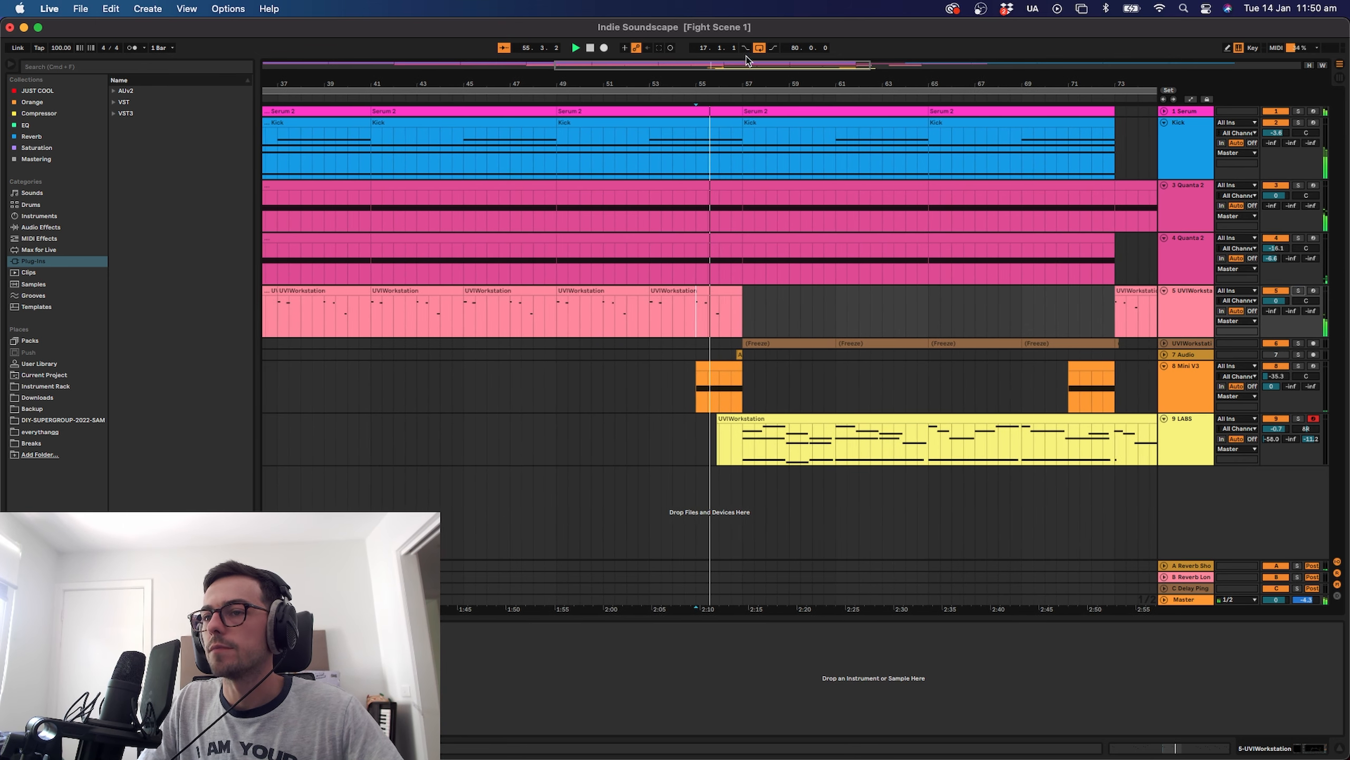
Listen to the arrangement up to about bar 74, turning off playhead following, and stop playback.
left_click_drag(734, 65, 734, 89)
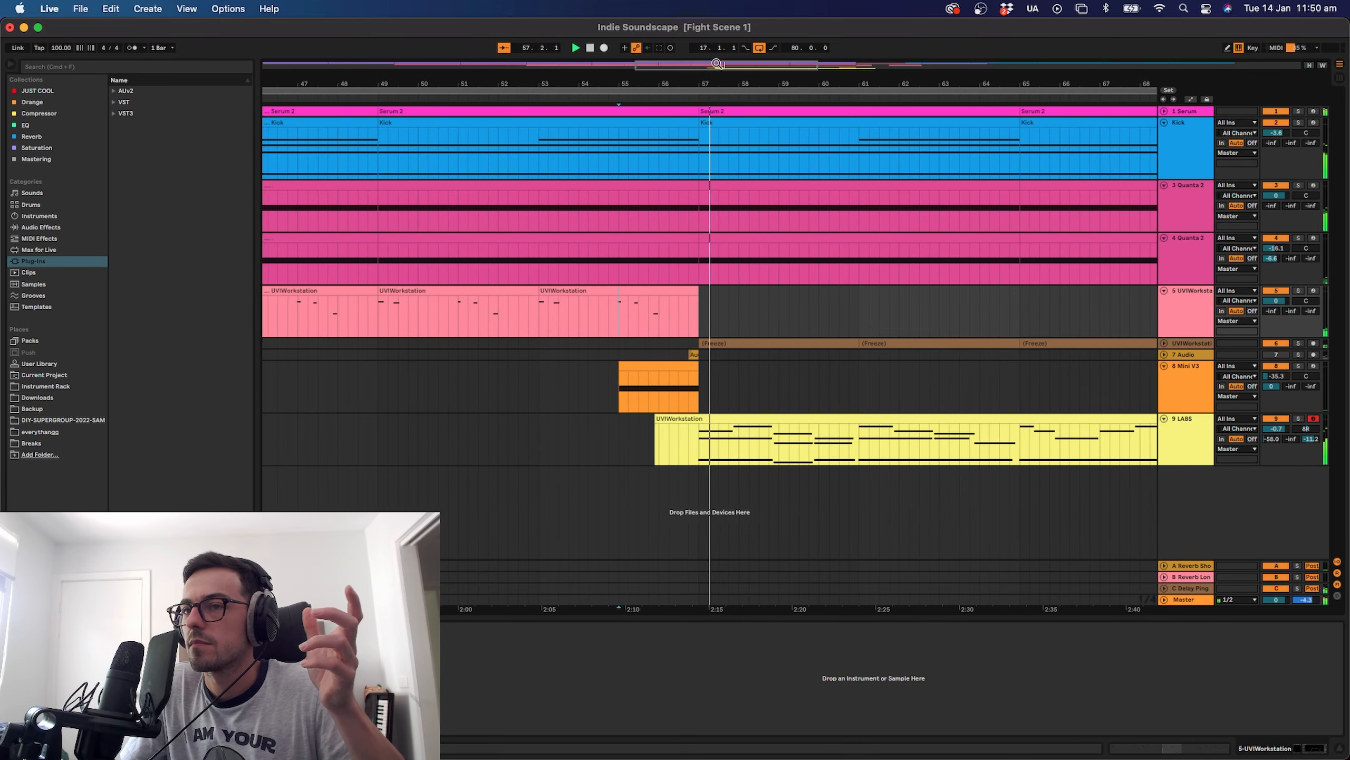
left_click_drag(787, 65, 721, 59)
left_click(503, 48)
key("space")
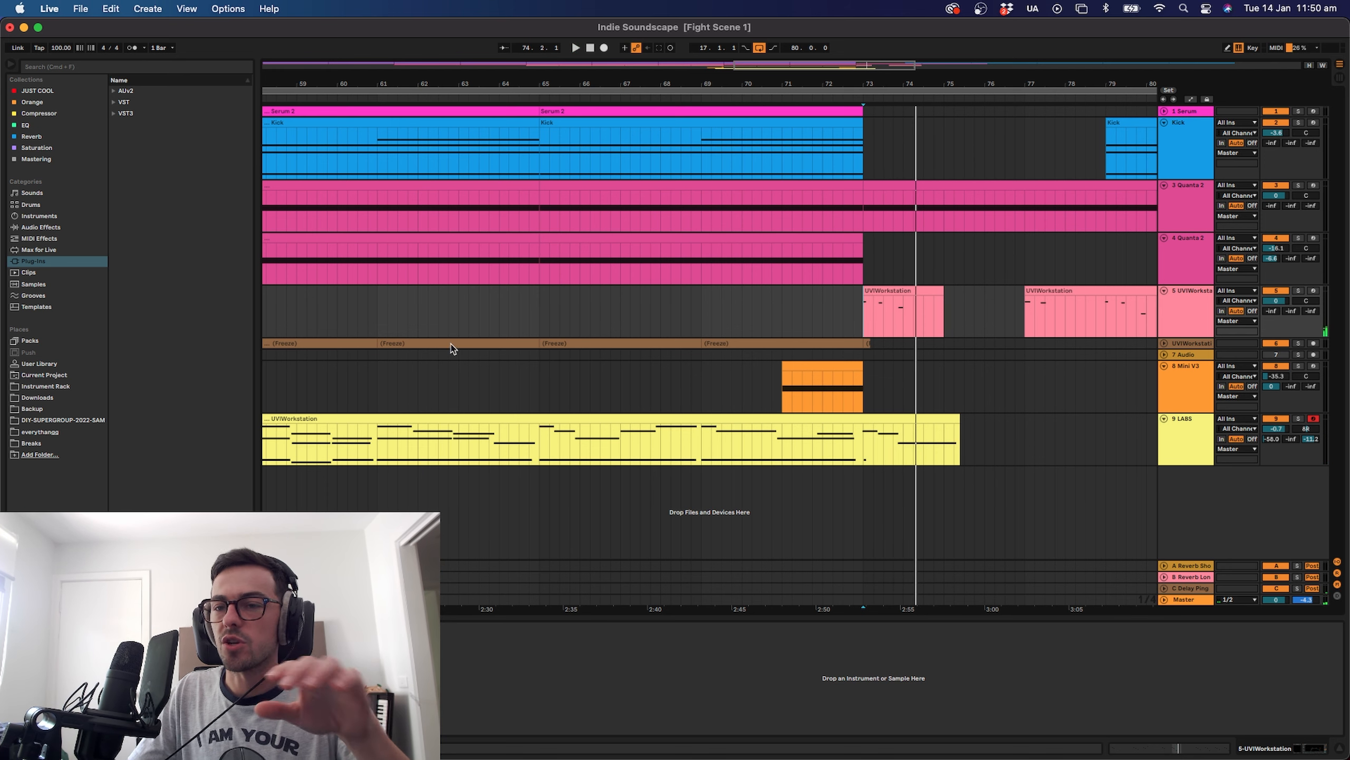
Highlight a short empty range at bar 69 on the 5 UVIWorkstation track, and play the arrangement from about bar 67.
left_click_drag(498, 317, 620, 306)
left_click_drag(703, 293, 712, 290)
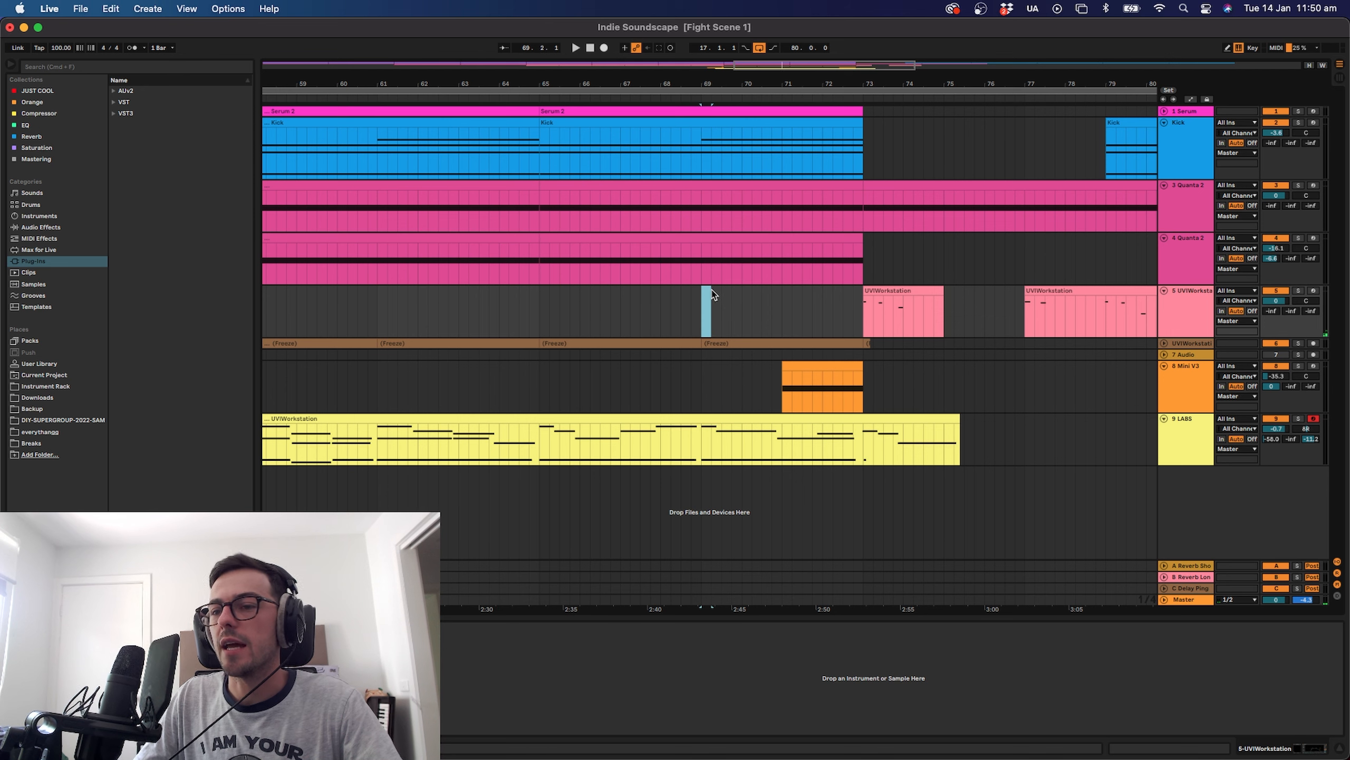
left_click(640, 308)
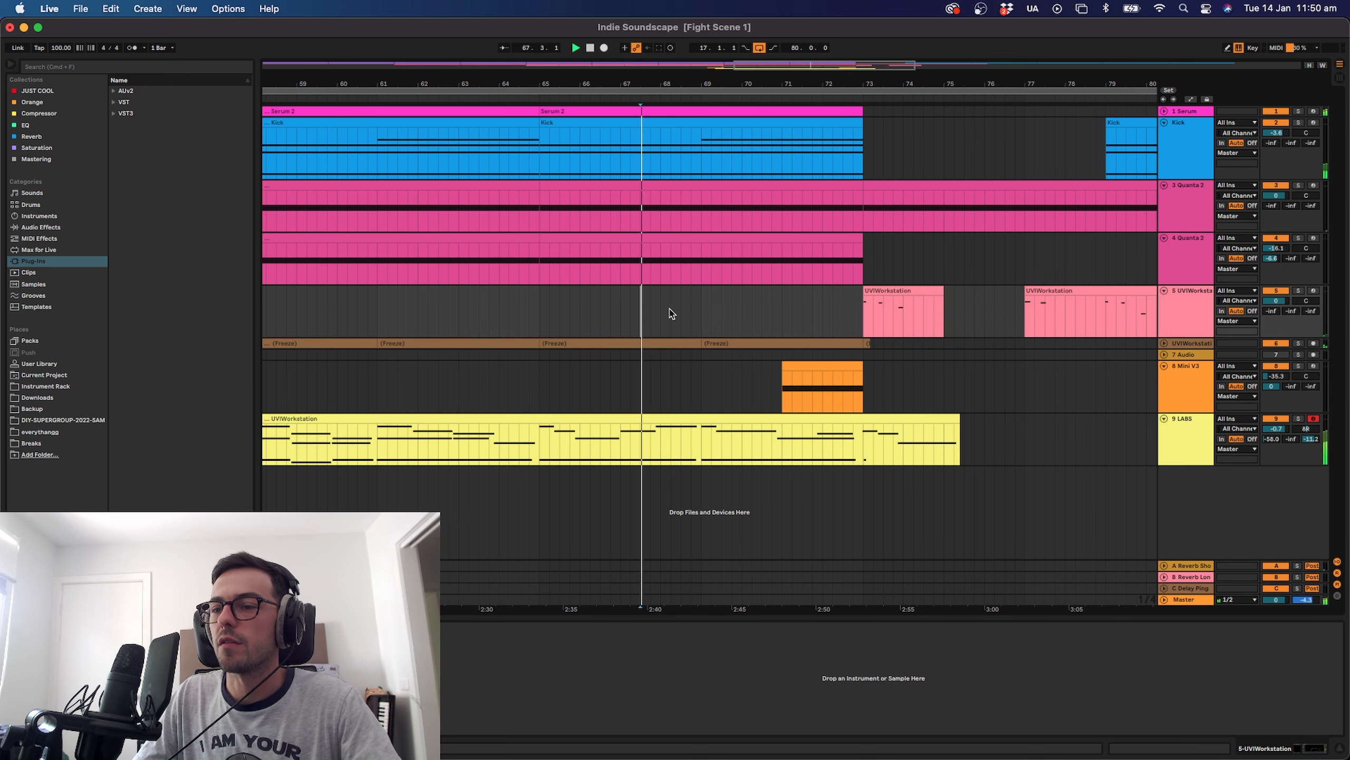